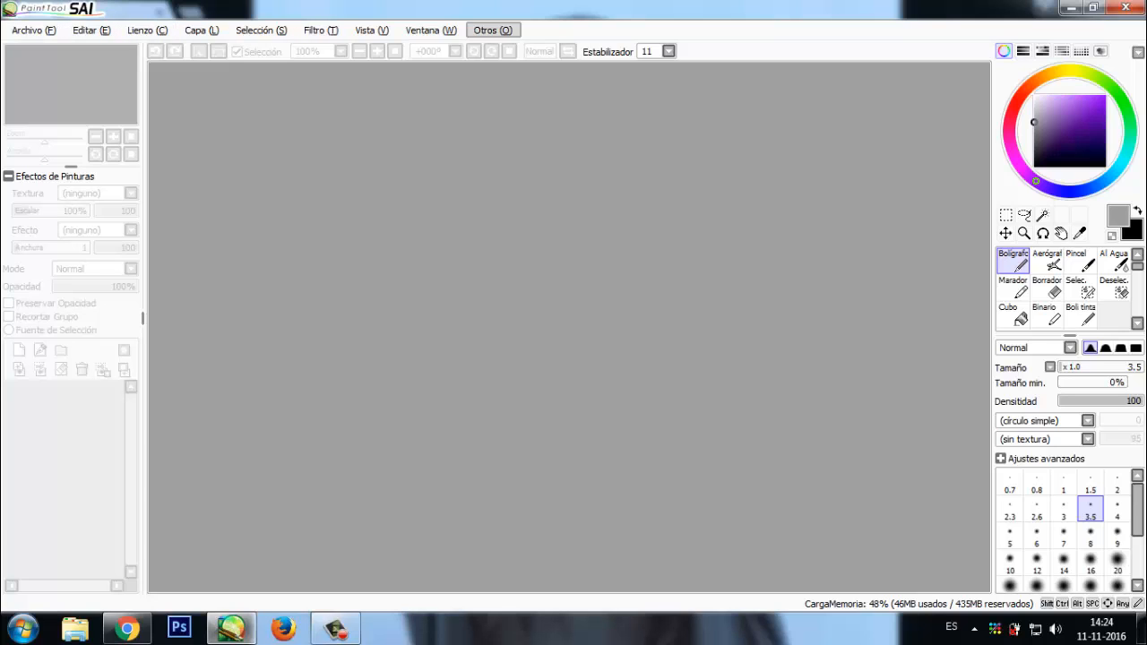
# Start a new canvas from the A4 - 300dpi (JIS) preset and set its size units to cm
pyautogui.click(33, 29)
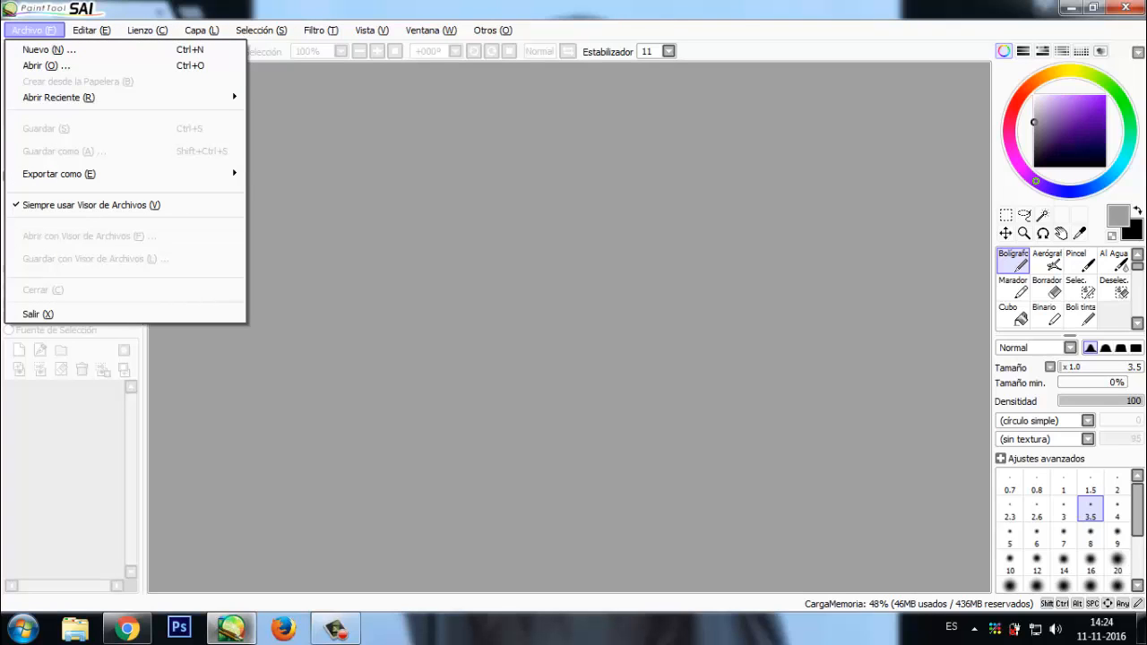
pyautogui.click(50, 49)
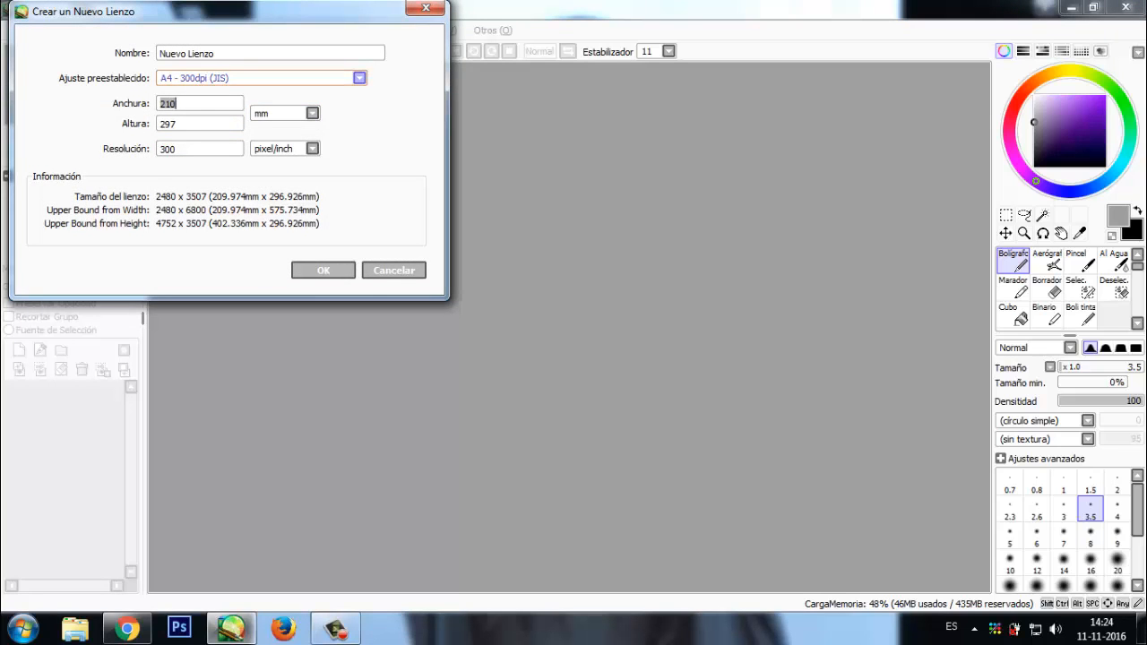
pyautogui.click(358, 77)
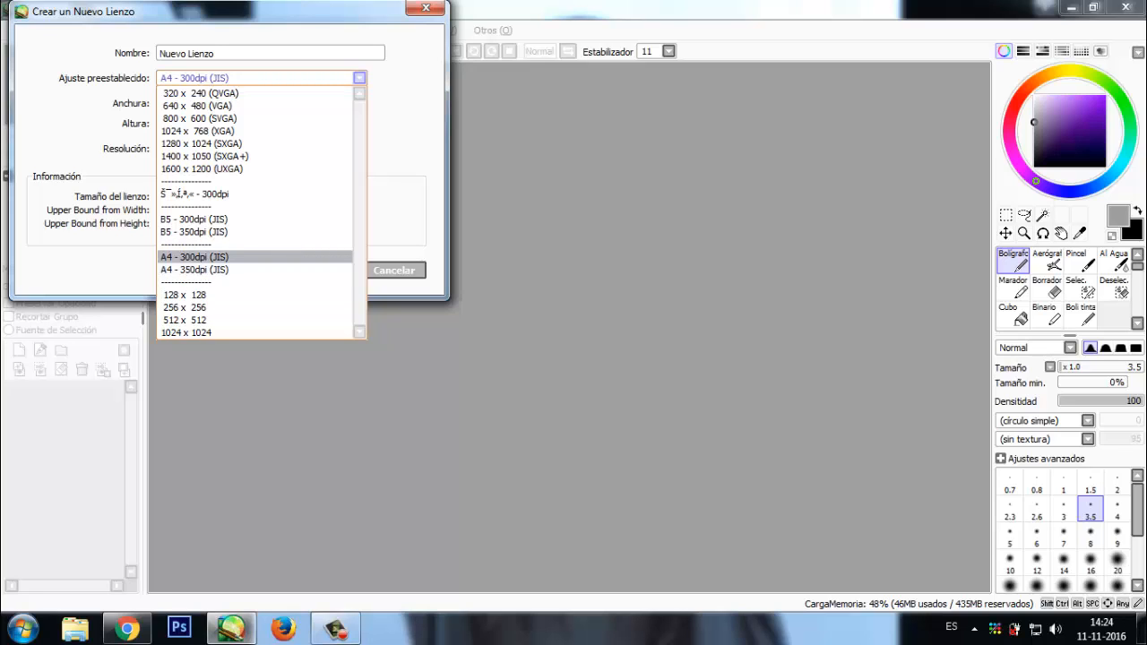
pyautogui.press('Return')
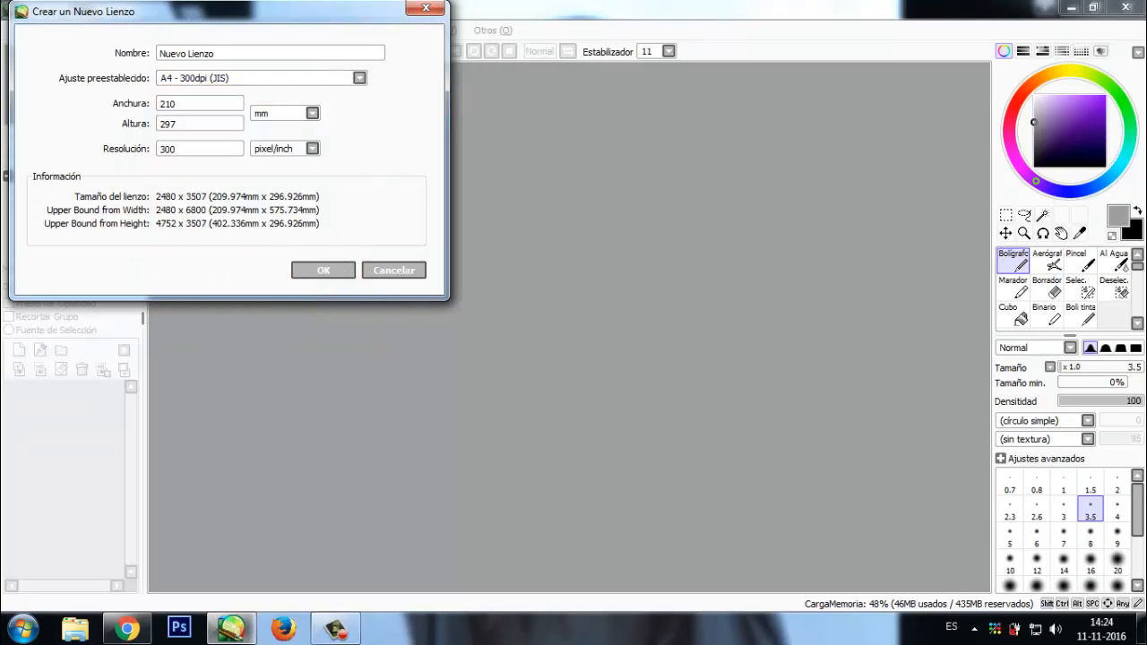
pyautogui.click(312, 114)
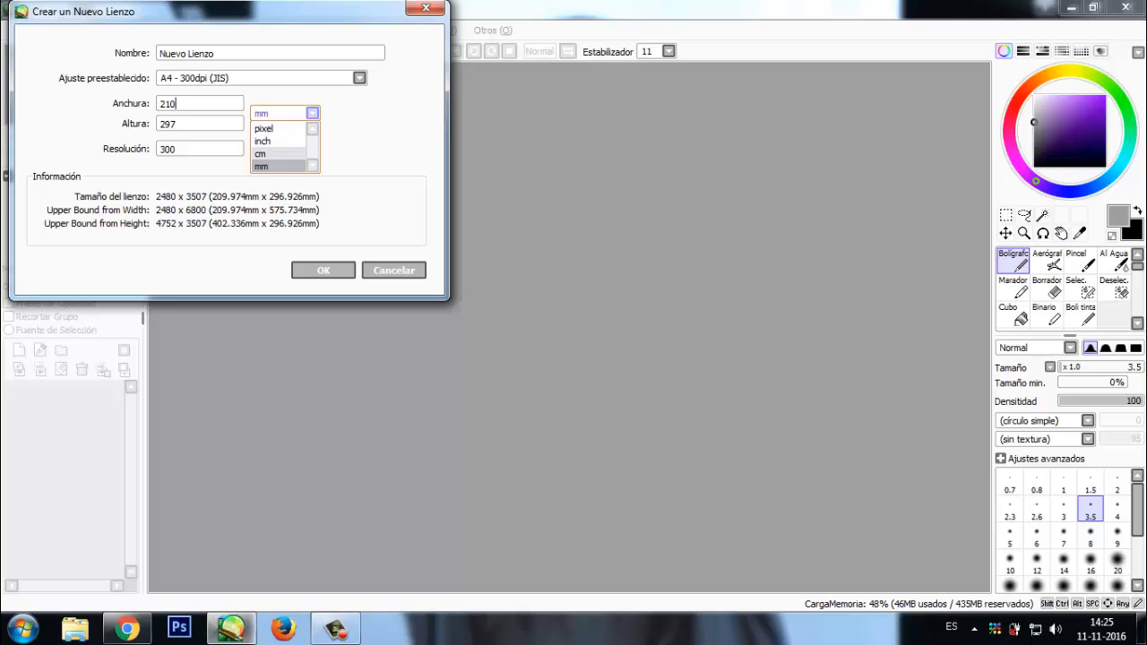
pyautogui.click(264, 153)
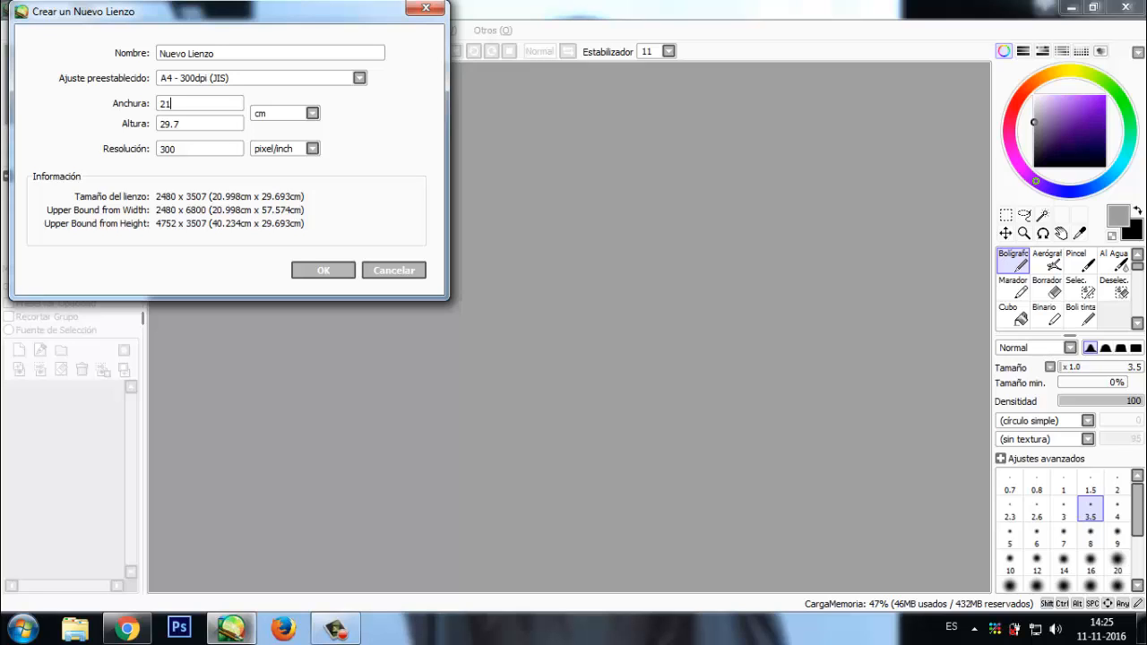
# Set the new canvas's resolution to 72 pixel/inch
pyautogui.click(199, 149)
pyautogui.moveTo(178, 150); pyautogui.dragTo(157, 150)
pyautogui.write('72')
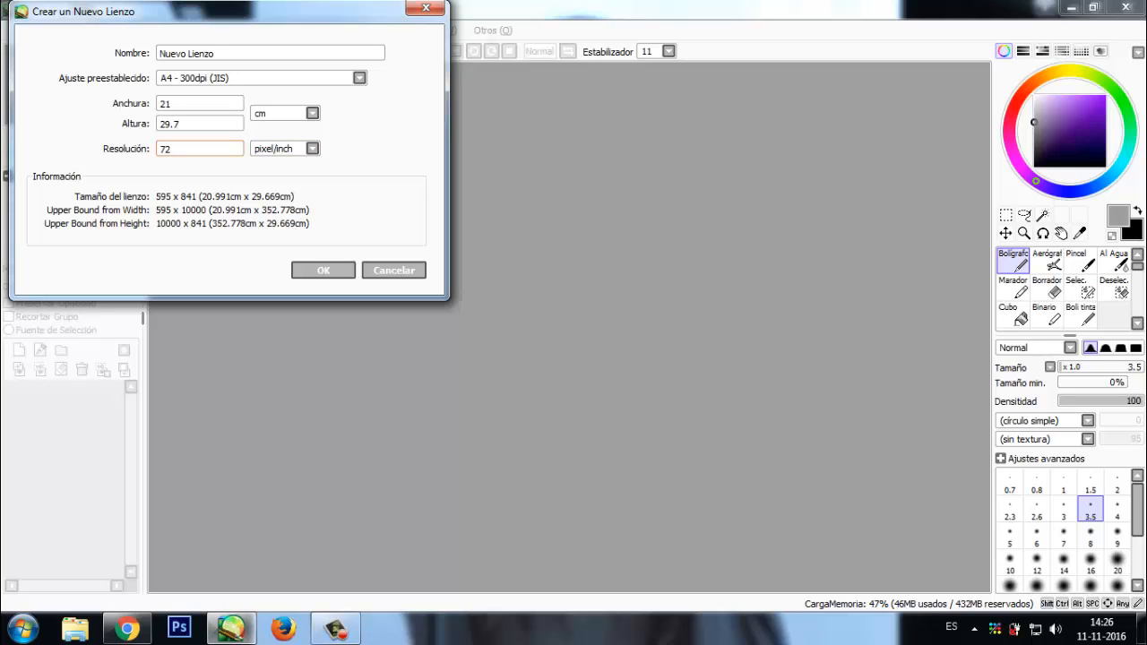
# Set the resolution to 300 pixel/inch and create the canvas
pyautogui.doubleClick(164, 149)
pyautogui.write('3')
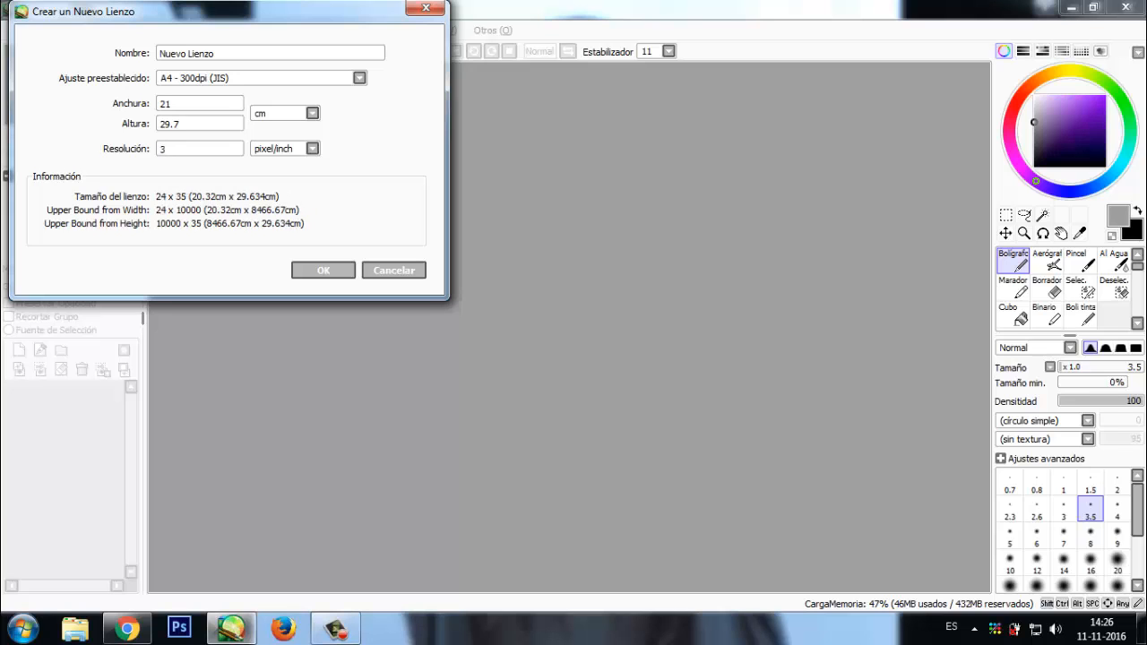
pyautogui.write('00')
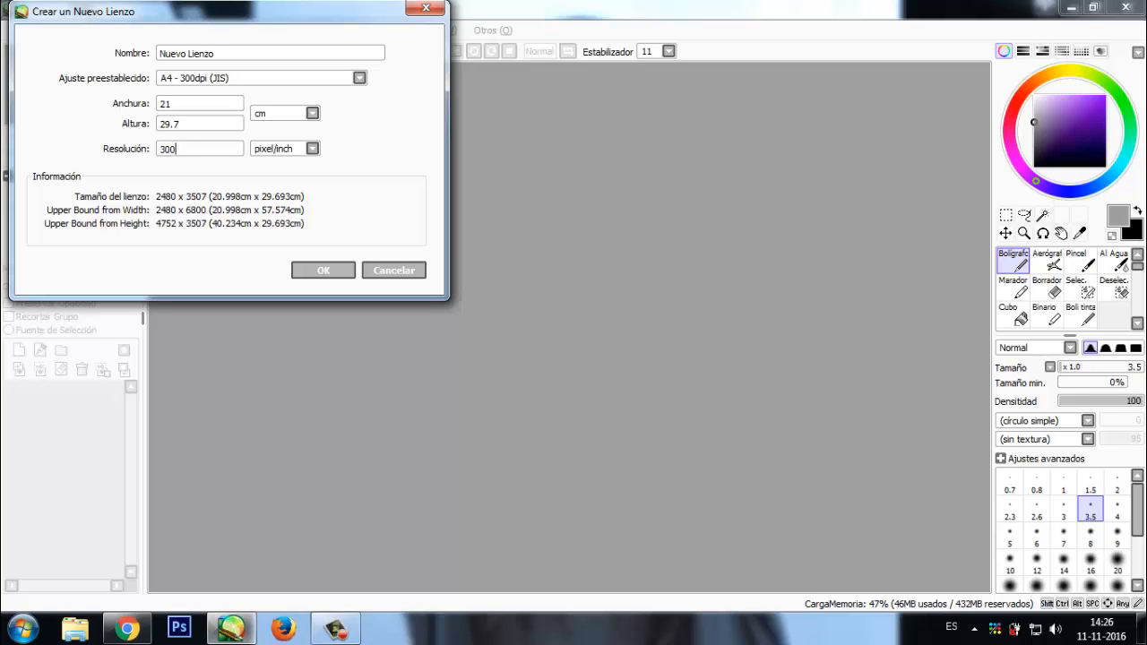
pyautogui.press('Return')
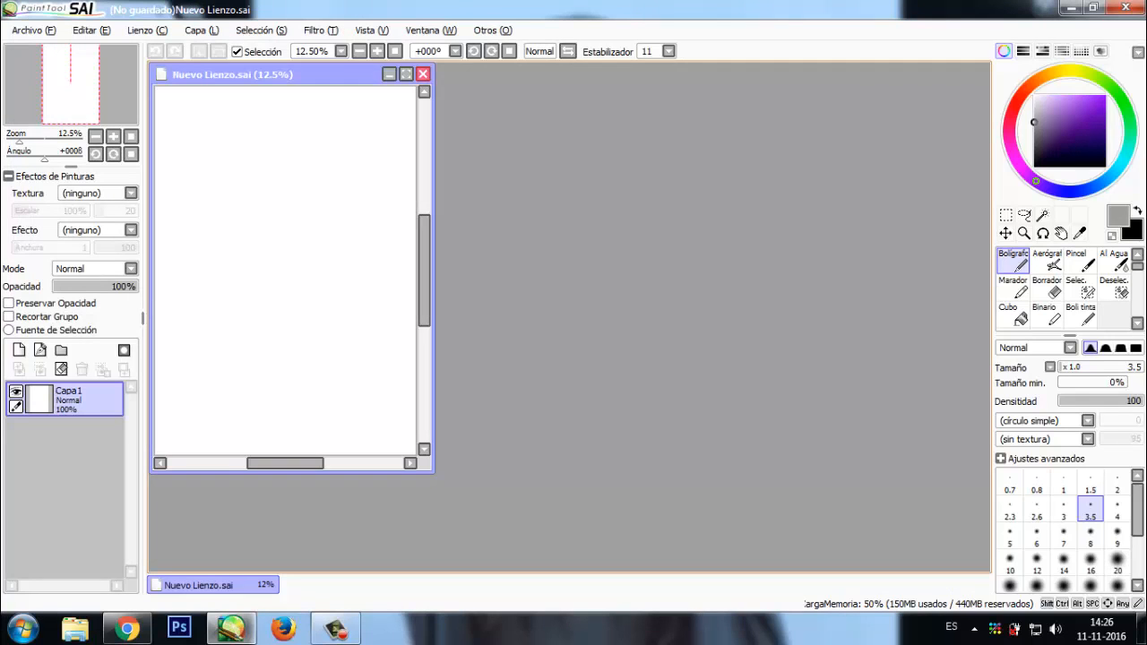
# Enlarge and maximize the canvas window, and zoom the canvas to about 15.4%
pyautogui.moveTo(432, 471); pyautogui.dragTo(876, 557)
pyautogui.moveTo(501, 74); pyautogui.dragTo(542, 77)
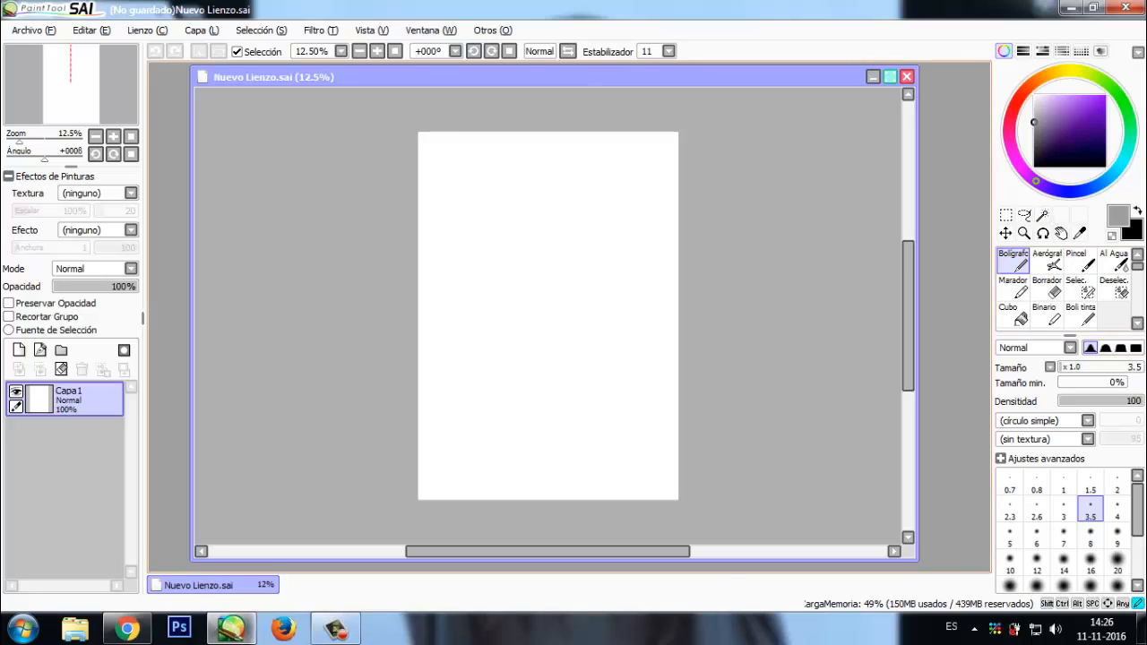
pyautogui.click(889, 76)
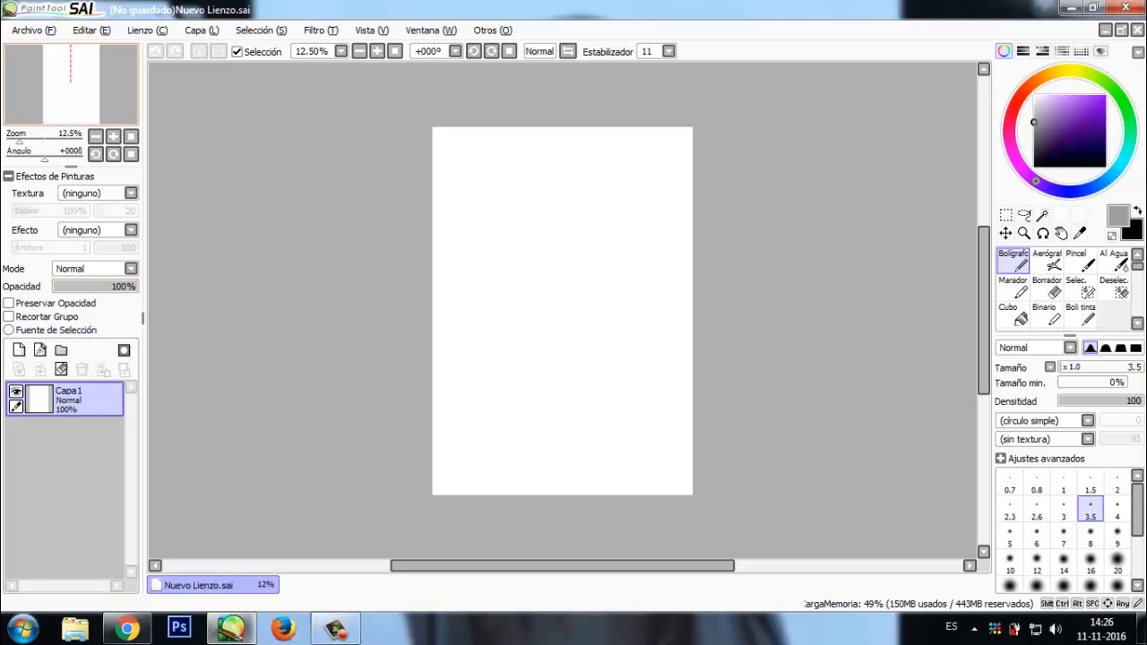
pyautogui.moveTo(19, 138)
pyautogui.mouseDown()
pyautogui.moveTo(42, 137)
pyautogui.moveTo(21, 137)
pyautogui.mouseUp()
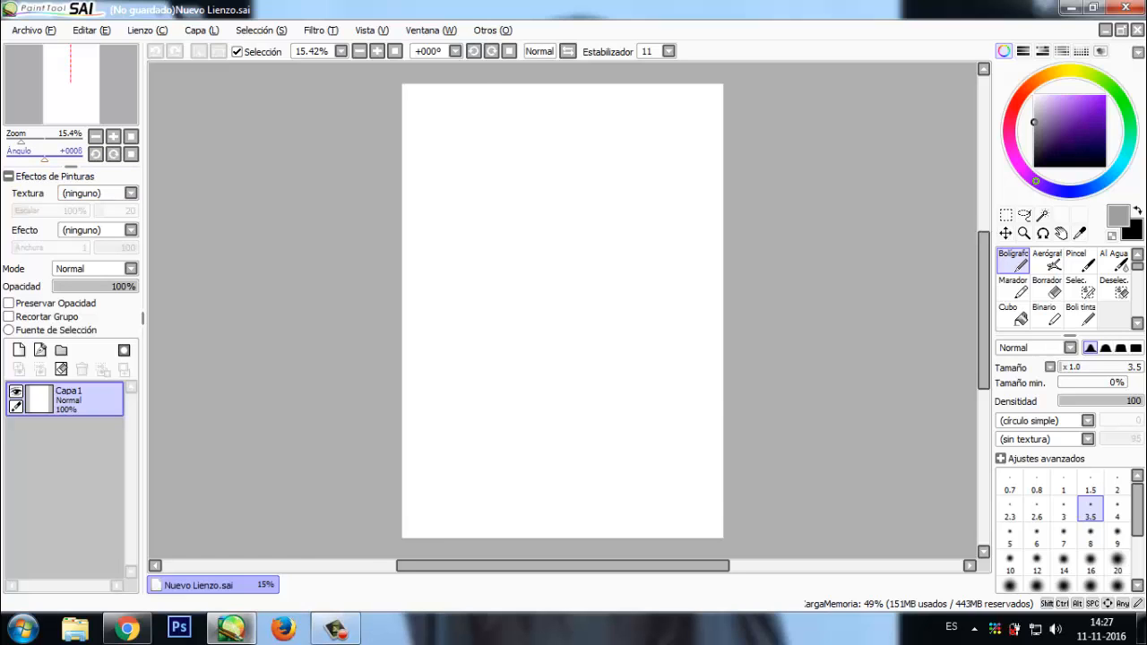
# Test a pen stroke with the canvas view rotated to about -51°, undo it and return the view to 0°
pyautogui.moveTo(43, 154); pyautogui.dragTo(33, 154)
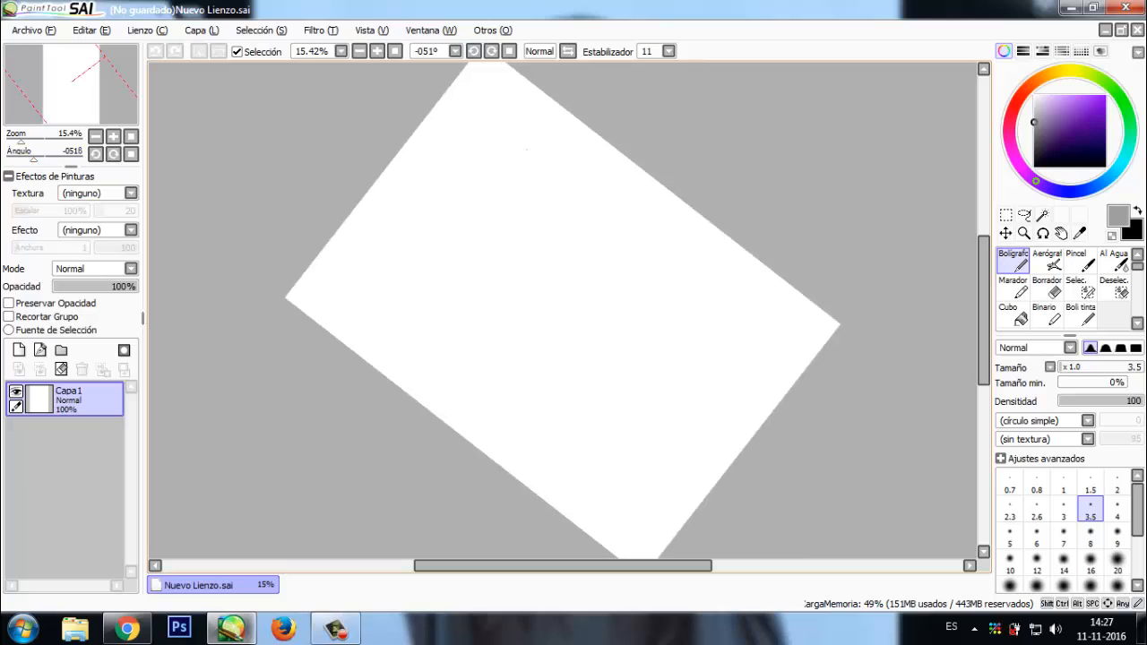
pyautogui.moveTo(532, 132); pyautogui.dragTo(443, 380)
pyautogui.hotkey('ctrl', 'z')
pyautogui.moveTo(33, 154); pyautogui.dragTo(44, 154)
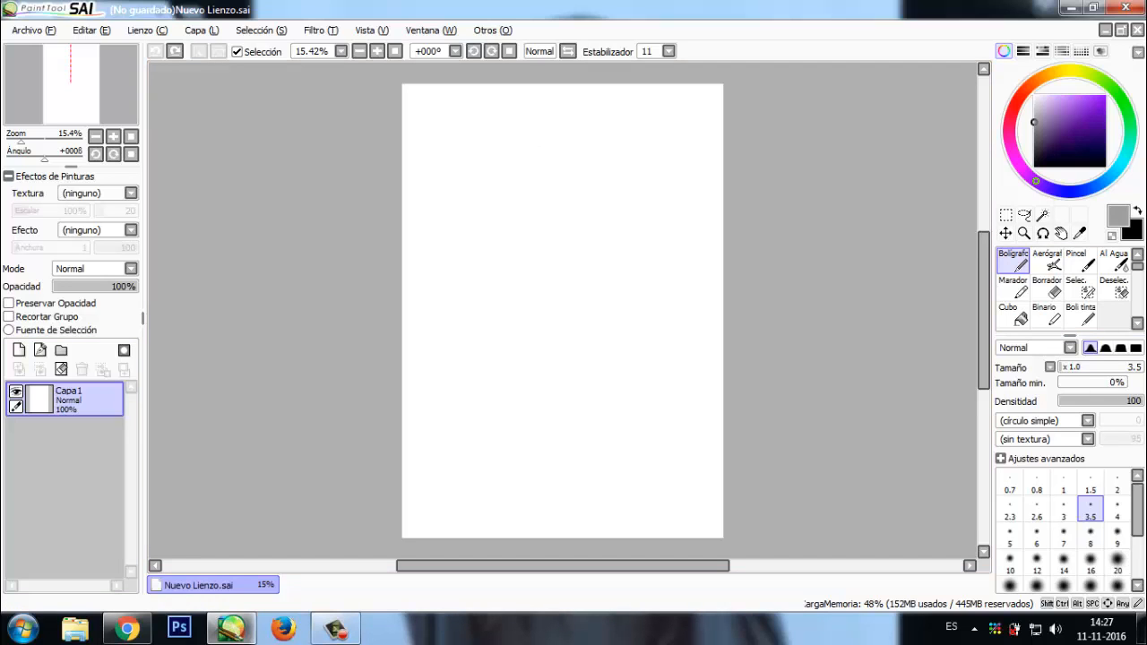
# Set the drawing colour to black and sketch the upper eyelid creases and the nose
pyautogui.moveTo(1033, 123)
pyautogui.mouseDown()
pyautogui.moveTo(1070, 148)
pyautogui.moveTo(1101, 130)
pyautogui.moveTo(1042, 128)
pyautogui.moveTo(1034, 167)
pyautogui.mouseUp()
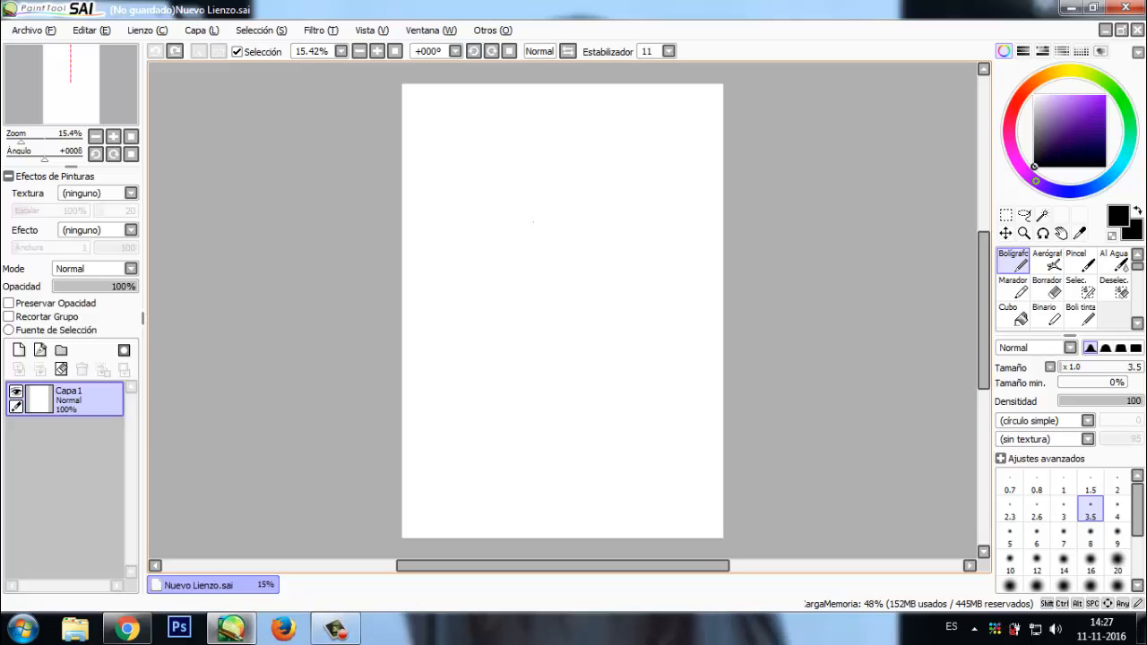
pyautogui.moveTo(556, 198)
pyautogui.mouseDown()
pyautogui.moveTo(587, 191)
pyautogui.moveTo(552, 202)
pyautogui.moveTo(618, 205)
pyautogui.mouseUp()
pyautogui.moveTo(507, 200)
pyautogui.mouseDown()
pyautogui.moveTo(521, 194)
pyautogui.moveTo(510, 190)
pyautogui.moveTo(618, 208)
pyautogui.mouseUp()
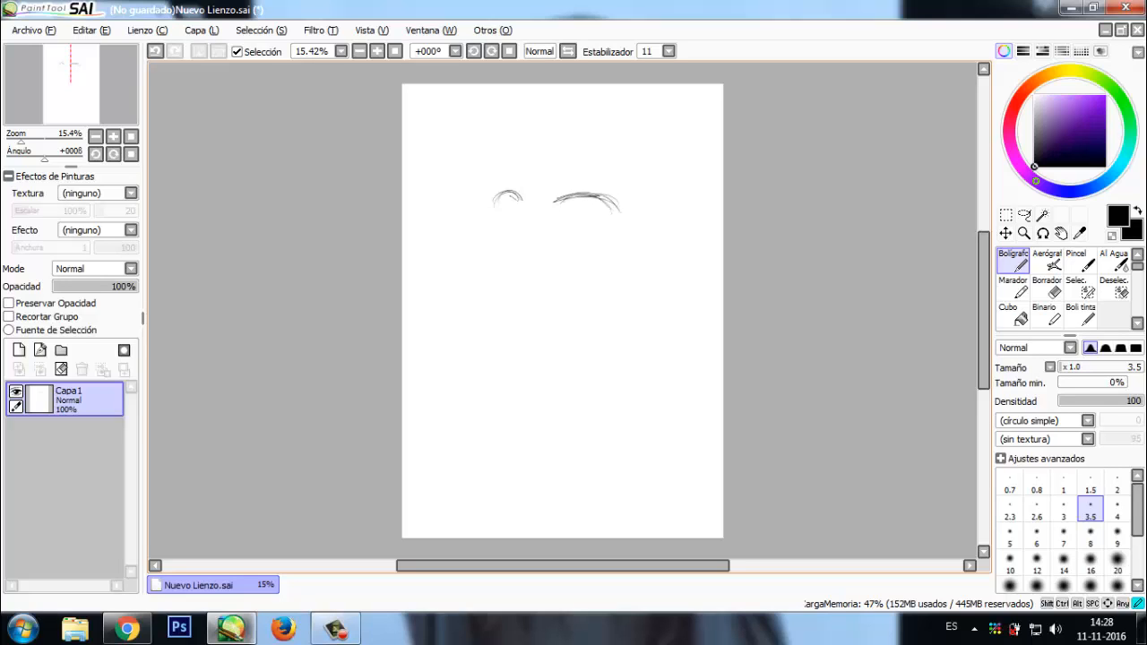
pyautogui.moveTo(507, 193)
pyautogui.mouseDown()
pyautogui.moveTo(489, 217)
pyautogui.moveTo(526, 217)
pyautogui.moveTo(505, 265)
pyautogui.mouseUp()
pyautogui.moveTo(527, 208)
pyautogui.mouseDown()
pyautogui.moveTo(507, 263)
pyautogui.moveTo(535, 276)
pyautogui.mouseUp()
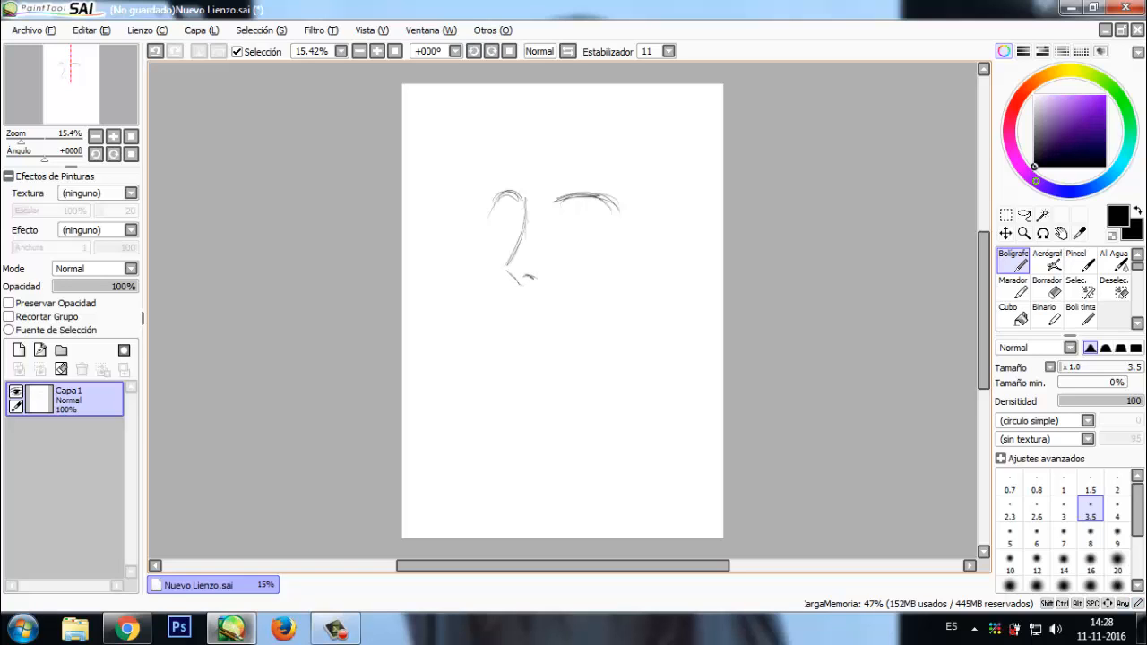
# Sketch both eyes with their irises and add the eyebrows above them
pyautogui.moveTo(517, 204); pyautogui.dragTo(486, 214)
pyautogui.moveTo(559, 210); pyautogui.dragTo(620, 215)
pyautogui.moveTo(496, 209)
pyautogui.mouseDown()
pyautogui.moveTo(513, 224)
pyautogui.moveTo(609, 217)
pyautogui.mouseUp()
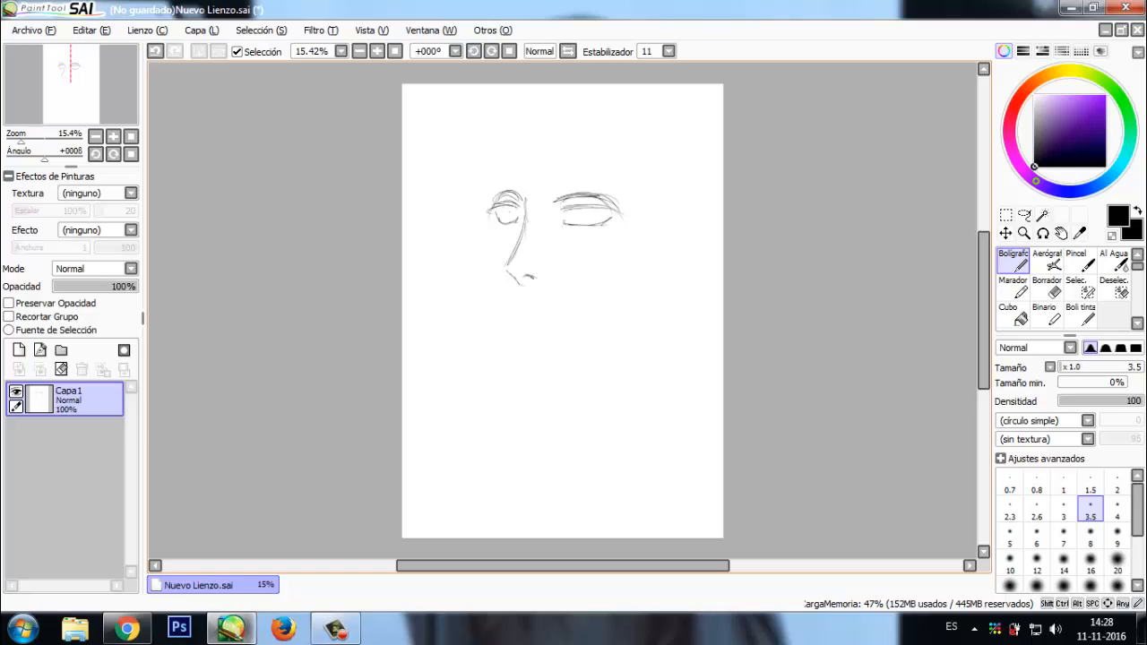
pyautogui.moveTo(507, 205)
pyautogui.mouseDown()
pyautogui.moveTo(507, 218)
pyautogui.moveTo(588, 209)
pyautogui.moveTo(573, 224)
pyautogui.moveTo(589, 220)
pyautogui.mouseUp()
pyautogui.moveTo(519, 183); pyautogui.dragTo(482, 180)
pyautogui.moveTo(560, 189)
pyautogui.mouseDown()
pyautogui.moveTo(611, 174)
pyautogui.moveTo(634, 181)
pyautogui.mouseUp()
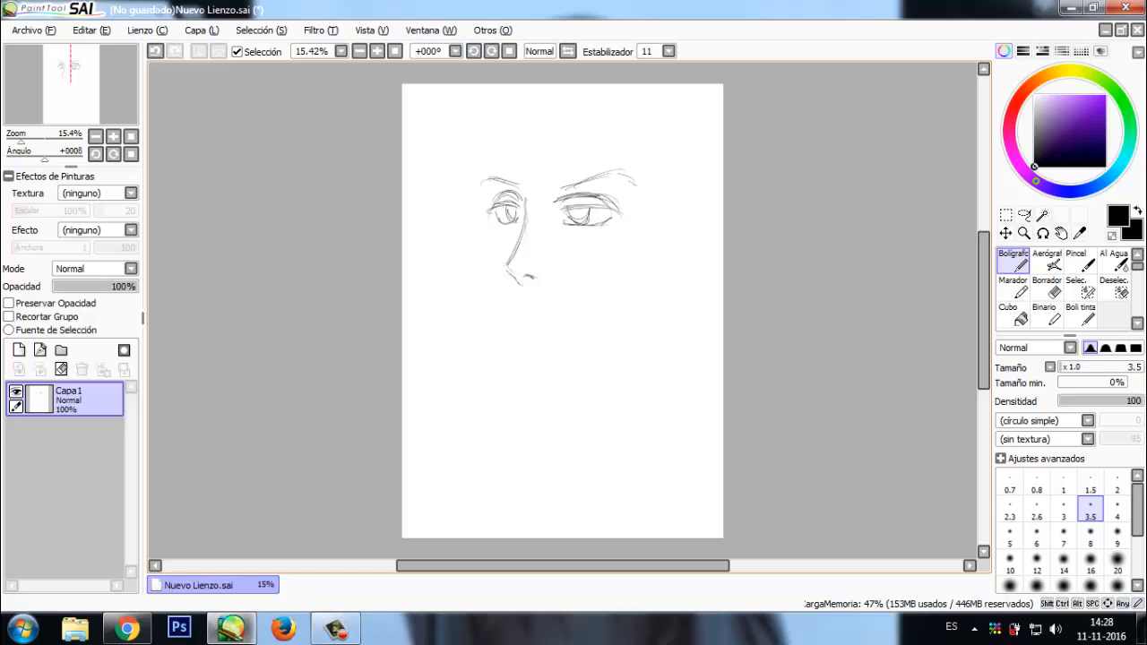
# Sketch the face outline from the far cheek around the chin to the near jaw
pyautogui.moveTo(480, 206); pyautogui.dragTo(506, 301)
pyautogui.moveTo(486, 262); pyautogui.dragTo(516, 332)
pyautogui.moveTo(492, 285)
pyautogui.mouseDown()
pyautogui.moveTo(536, 365)
pyautogui.moveTo(579, 363)
pyautogui.mouseUp()
pyautogui.moveTo(579, 364); pyautogui.dragTo(652, 303)
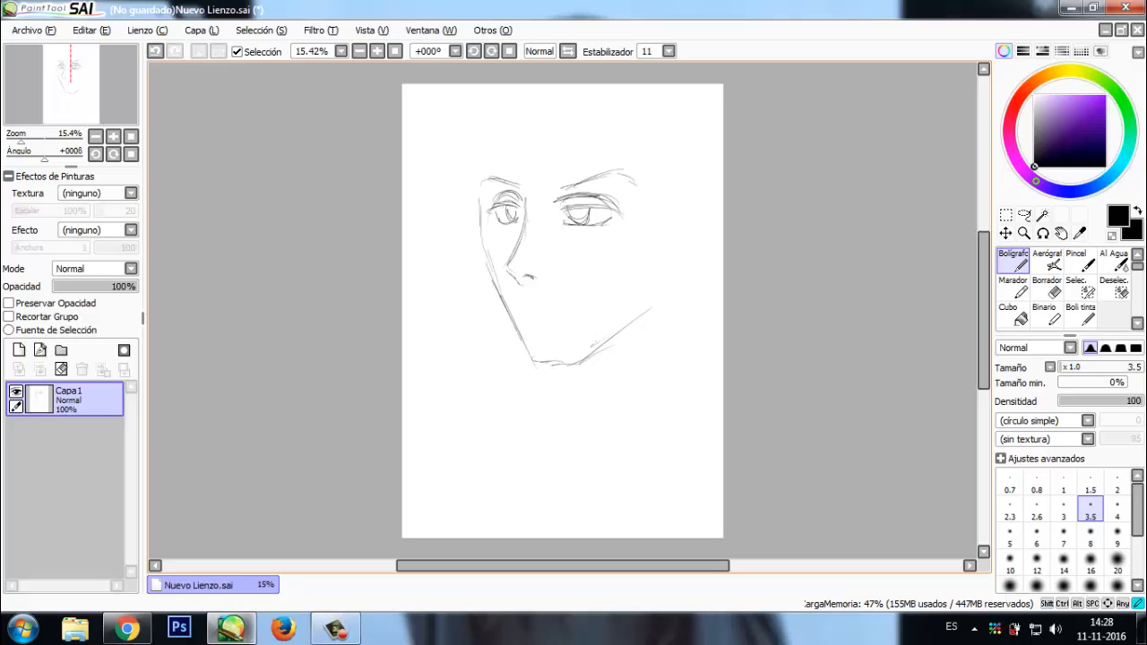
# Reinforce the near jawline and sketch the ear and the mouth
pyautogui.moveTo(593, 346)
pyautogui.mouseDown()
pyautogui.moveTo(654, 292)
pyautogui.moveTo(583, 353)
pyautogui.mouseUp()
pyautogui.moveTo(665, 280); pyautogui.dragTo(570, 364)
pyautogui.moveTo(670, 220)
pyautogui.mouseDown()
pyautogui.moveTo(683, 215)
pyautogui.moveTo(662, 279)
pyautogui.mouseUp()
pyautogui.moveTo(520, 307)
pyautogui.mouseDown()
pyautogui.moveTo(577, 306)
pyautogui.moveTo(559, 320)
pyautogui.mouseUp()
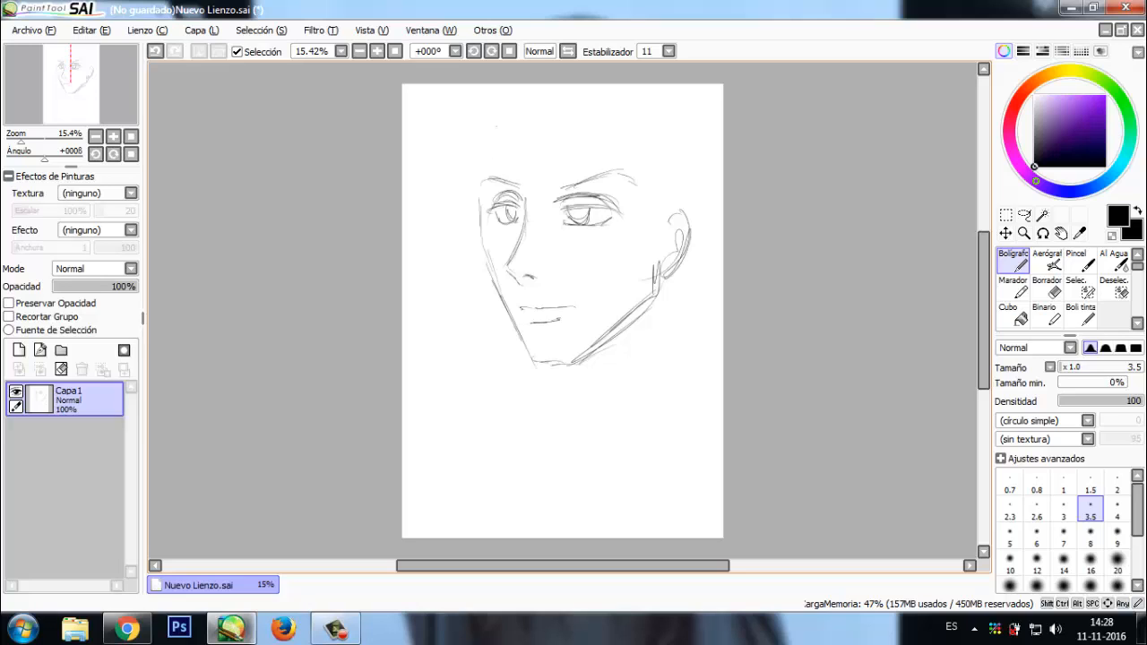
# Sketch pointed locks of hair over the forehead, beside the face and toward the ear
pyautogui.moveTo(487, 120)
pyautogui.mouseDown()
pyautogui.moveTo(435, 237)
pyautogui.moveTo(451, 215)
pyautogui.mouseUp()
pyautogui.moveTo(498, 158)
pyautogui.mouseDown()
pyautogui.moveTo(458, 285)
pyautogui.moveTo(464, 272)
pyautogui.mouseUp()
pyautogui.moveTo(521, 136); pyautogui.dragTo(554, 256)
pyautogui.moveTo(571, 123)
pyautogui.mouseDown()
pyautogui.moveTo(552, 256)
pyautogui.moveTo(607, 206)
pyautogui.mouseUp()
pyautogui.moveTo(586, 149); pyautogui.dragTo(631, 245)
pyautogui.moveTo(616, 141); pyautogui.dragTo(639, 229)
pyautogui.moveTo(643, 172); pyautogui.dragTo(645, 220)
pyautogui.moveTo(661, 182); pyautogui.dragTo(661, 231)
pyautogui.moveTo(690, 165); pyautogui.dragTo(672, 212)
pyautogui.moveTo(459, 113); pyautogui.dragTo(417, 174)
pyautogui.moveTo(471, 129)
pyautogui.mouseDown()
pyautogui.moveTo(423, 179)
pyautogui.moveTo(424, 127)
pyautogui.mouseUp()
pyautogui.moveTo(471, 106); pyautogui.dragTo(423, 129)
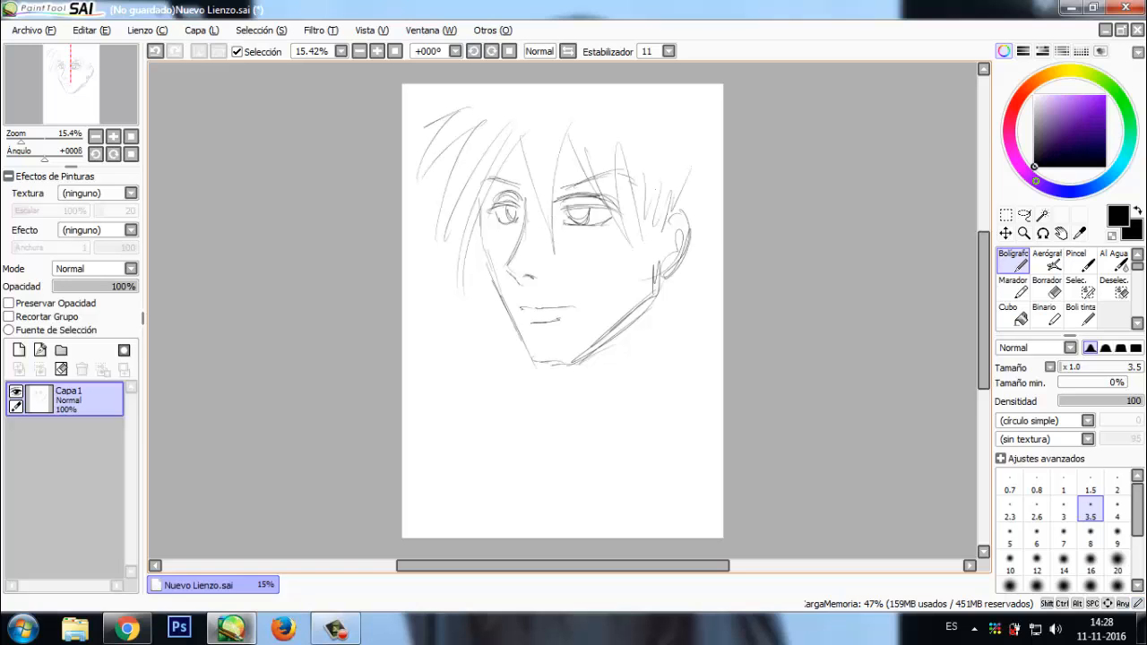
# Sketch the neck and shoulder lines below the head, with a hair strand behind the ear
pyautogui.moveTo(700, 177)
pyautogui.mouseDown()
pyautogui.moveTo(718, 238)
pyautogui.moveTo(668, 357)
pyautogui.mouseUp()
pyautogui.moveTo(669, 296); pyautogui.dragTo(666, 401)
pyautogui.moveTo(550, 366); pyautogui.dragTo(564, 412)
pyautogui.moveTo(671, 283)
pyautogui.mouseDown()
pyautogui.moveTo(668, 408)
pyautogui.moveTo(681, 394)
pyautogui.mouseUp()
pyautogui.moveTo(681, 387); pyautogui.dragTo(701, 418)
pyautogui.moveTo(543, 388)
pyautogui.mouseDown()
pyautogui.moveTo(536, 415)
pyautogui.moveTo(535, 385)
pyautogui.moveTo(462, 422)
pyautogui.mouseUp()
pyautogui.moveTo(673, 369); pyautogui.dragTo(722, 387)
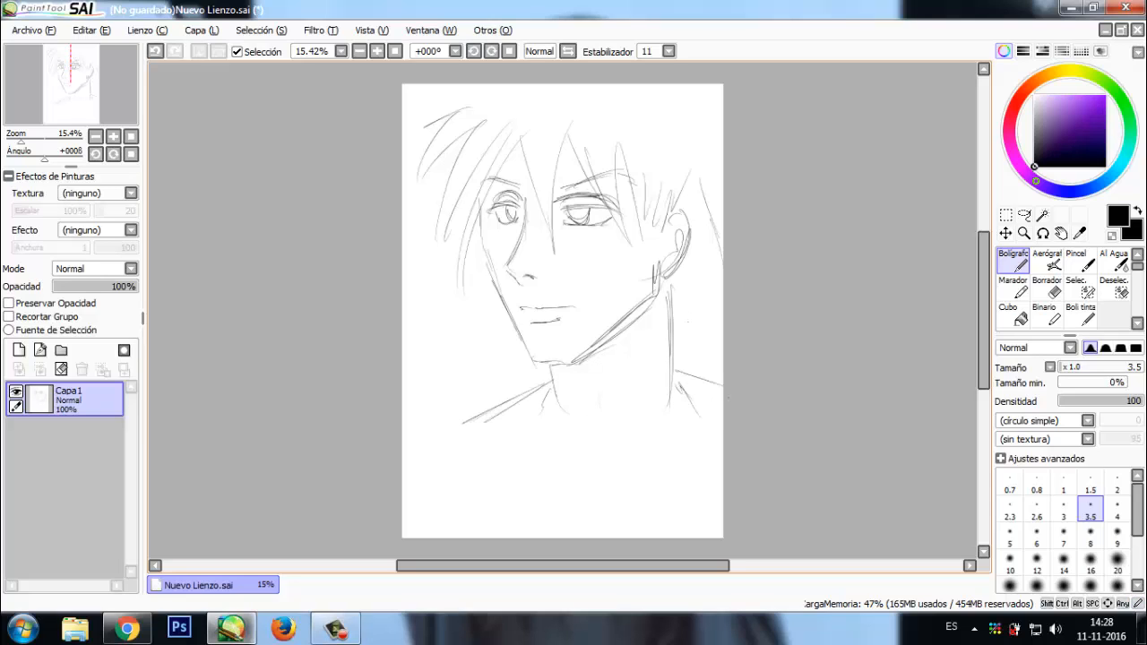
# Add hair strands behind the ear and along the back of the head
pyautogui.moveTo(677, 323); pyautogui.dragTo(722, 234)
pyautogui.moveTo(700, 167)
pyautogui.mouseDown()
pyautogui.moveTo(722, 192)
pyautogui.moveTo(706, 300)
pyautogui.mouseUp()
pyautogui.moveTo(722, 140); pyautogui.dragTo(677, 163)
pyautogui.moveTo(690, 118); pyautogui.dragTo(722, 111)
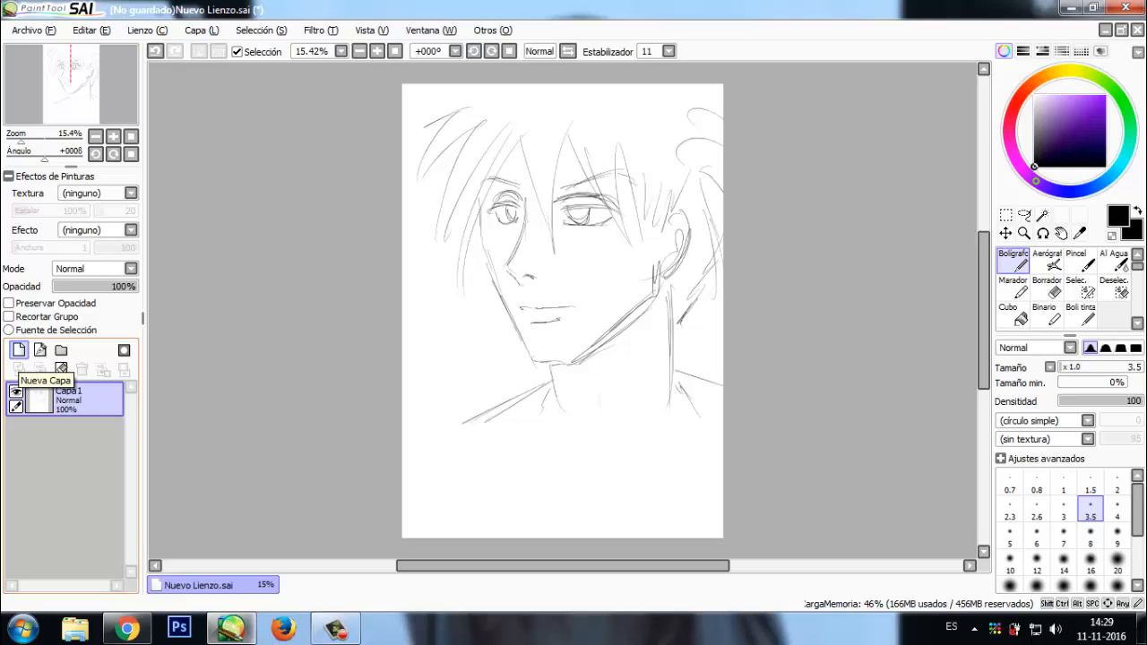
# Add two new layers above the sketch layer and remove both again
pyautogui.click(19, 349)
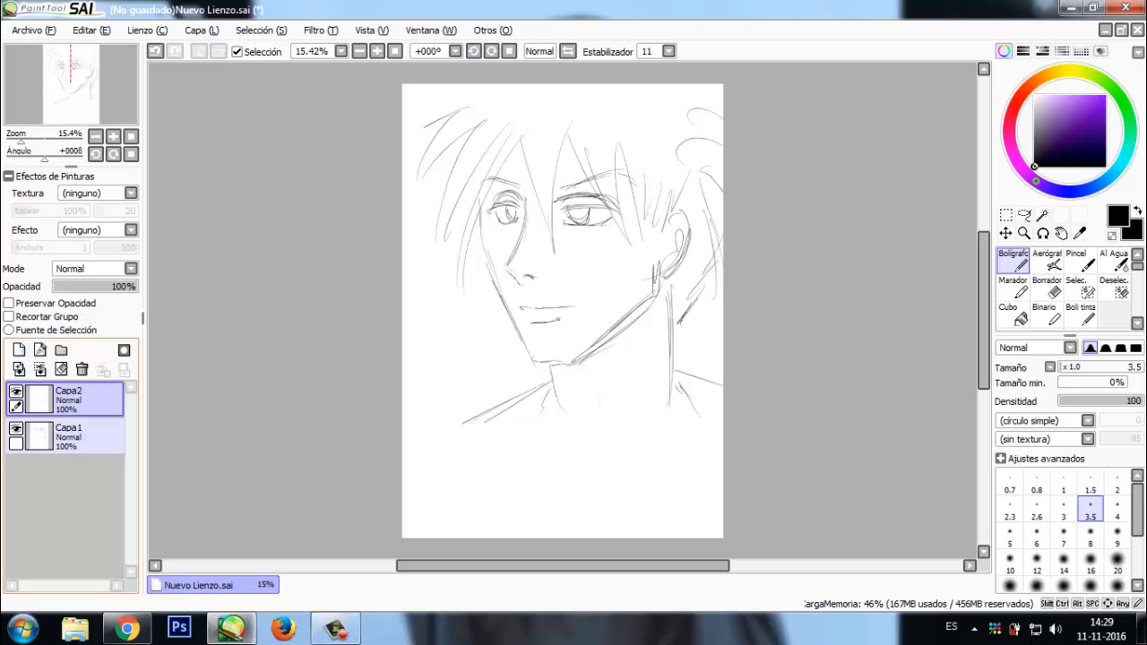
pyautogui.click(18, 349)
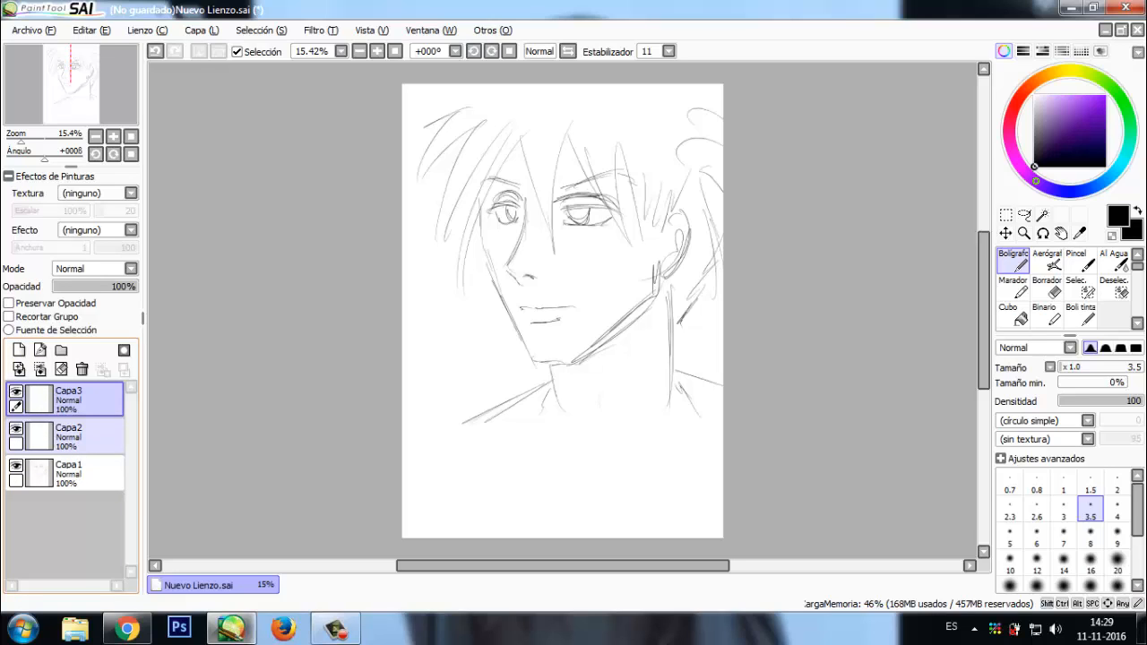
pyautogui.hotkey('ctrl', 'alt')
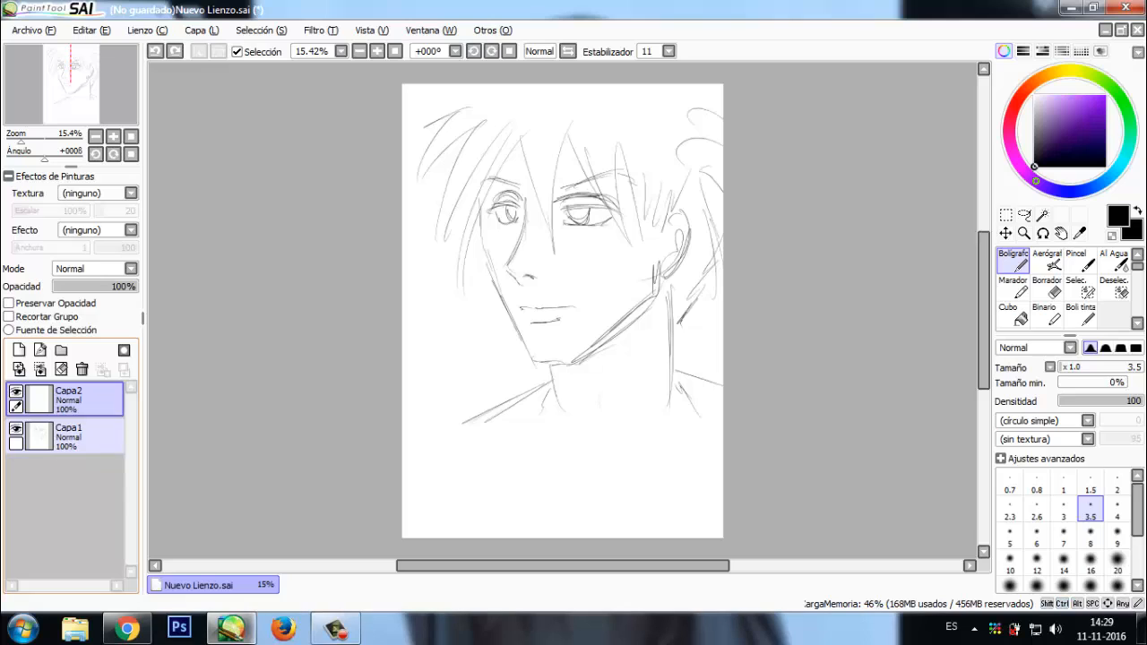
pyautogui.click(39, 369)
pyautogui.click(39, 369)
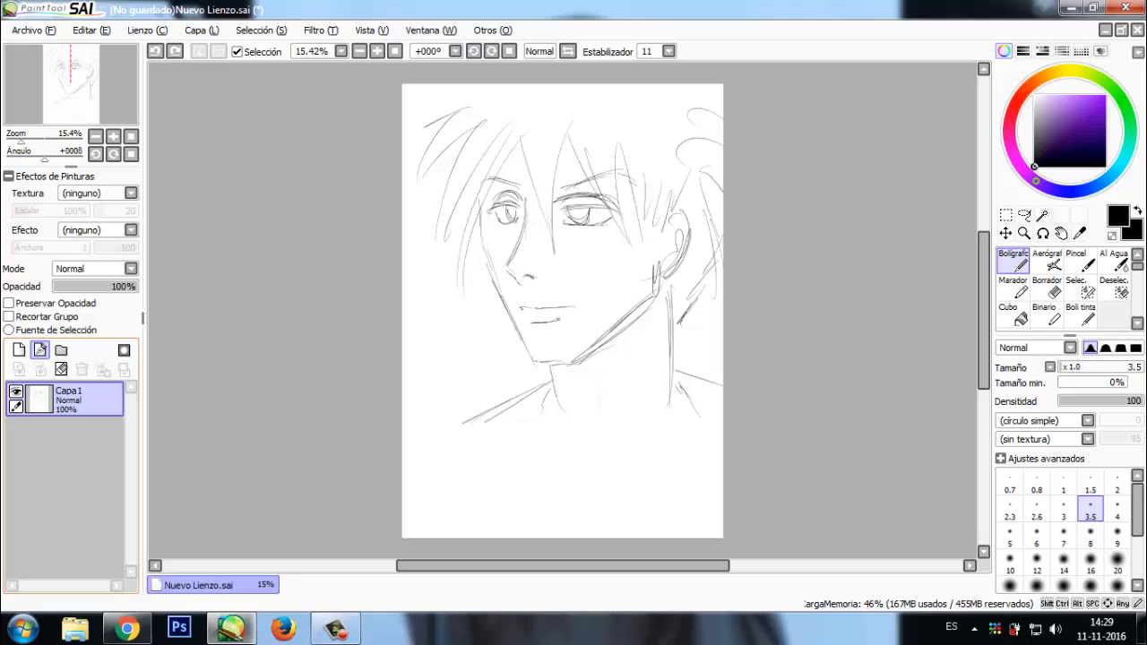
# Add a linework layer above Capa1 and compare the drawing tools offered on each layer, ending on the linework layer
pyautogui.click(40, 349)
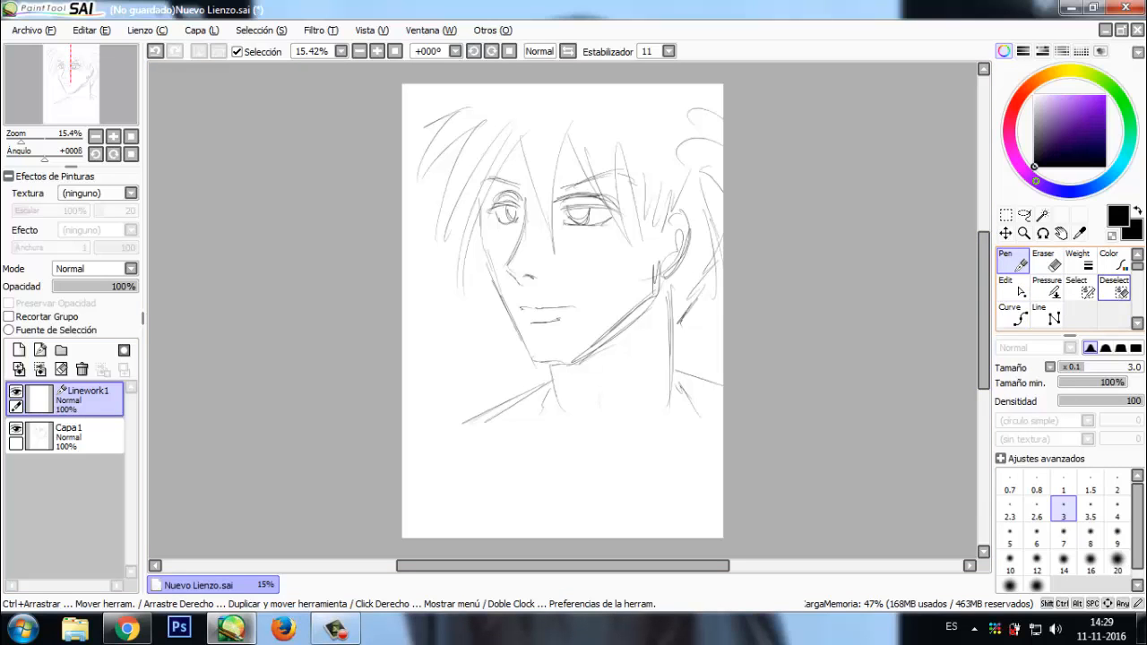
pyautogui.click(71, 436)
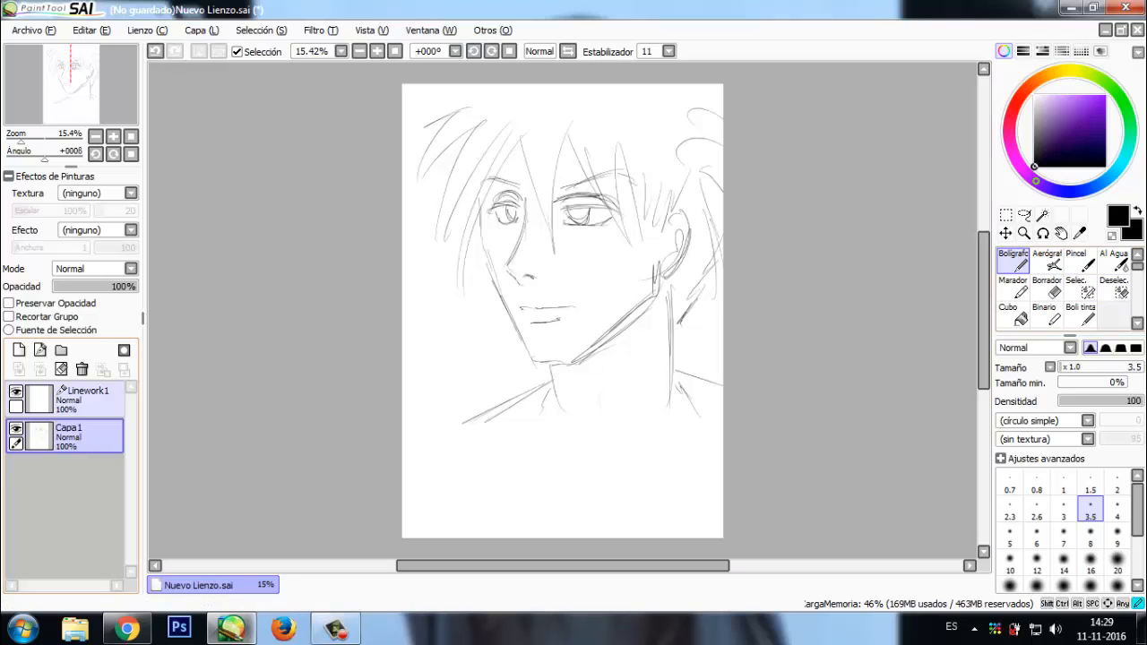
pyautogui.click(85, 400)
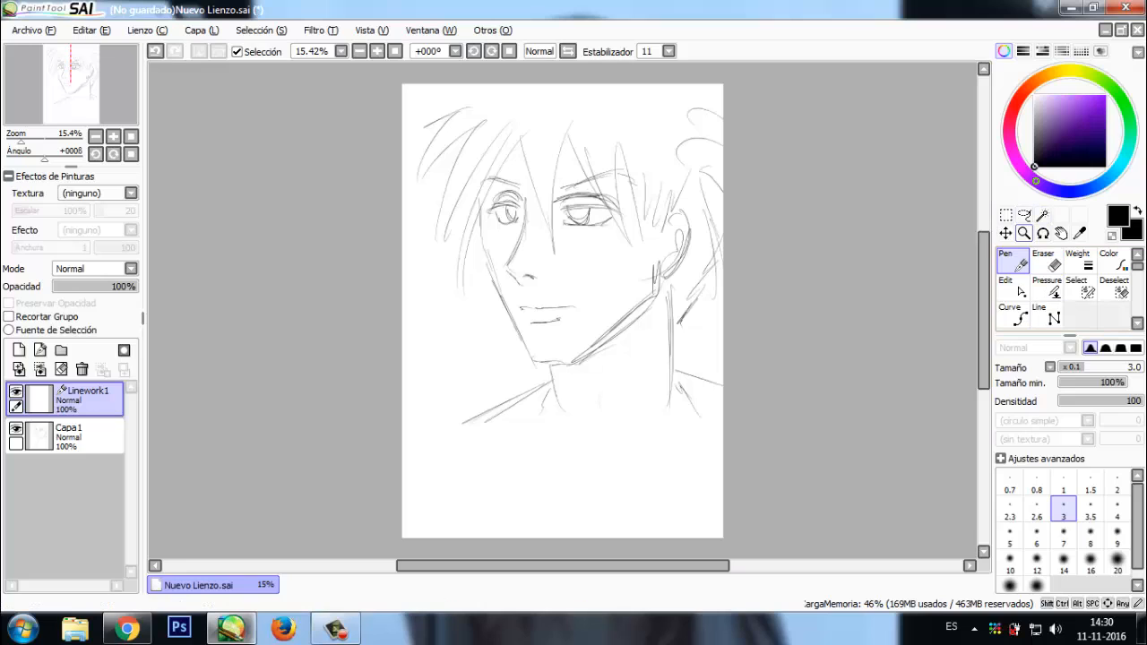
# Examine the options of the rectangular selection, lasso and magic wand tools
pyautogui.click(1005, 215)
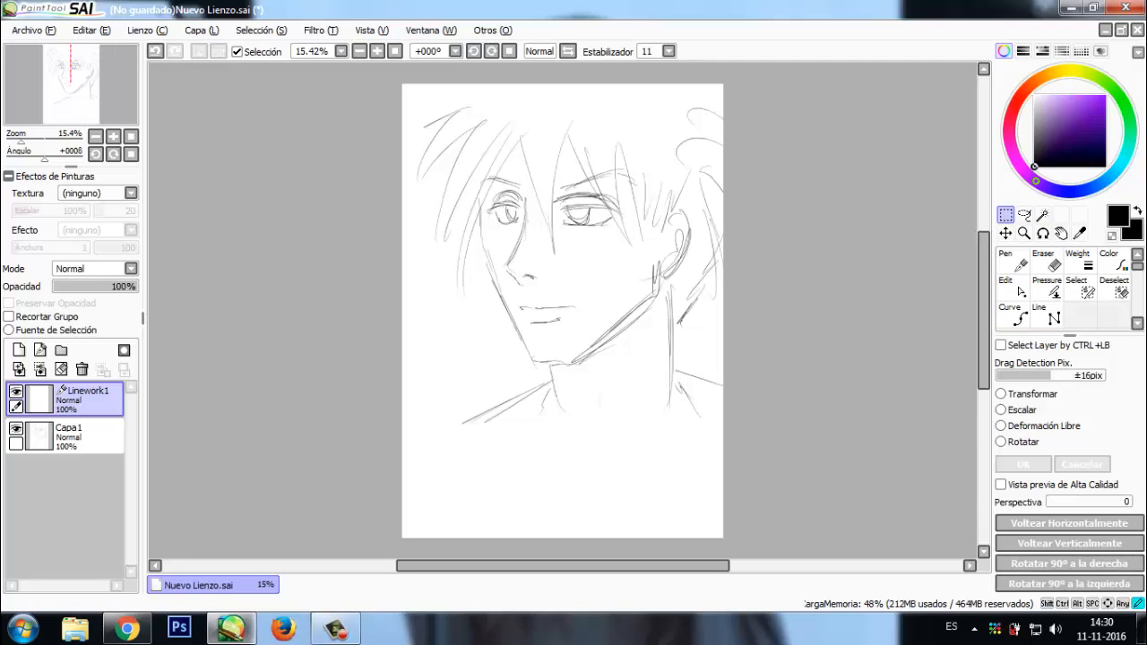
pyautogui.click(1023, 215)
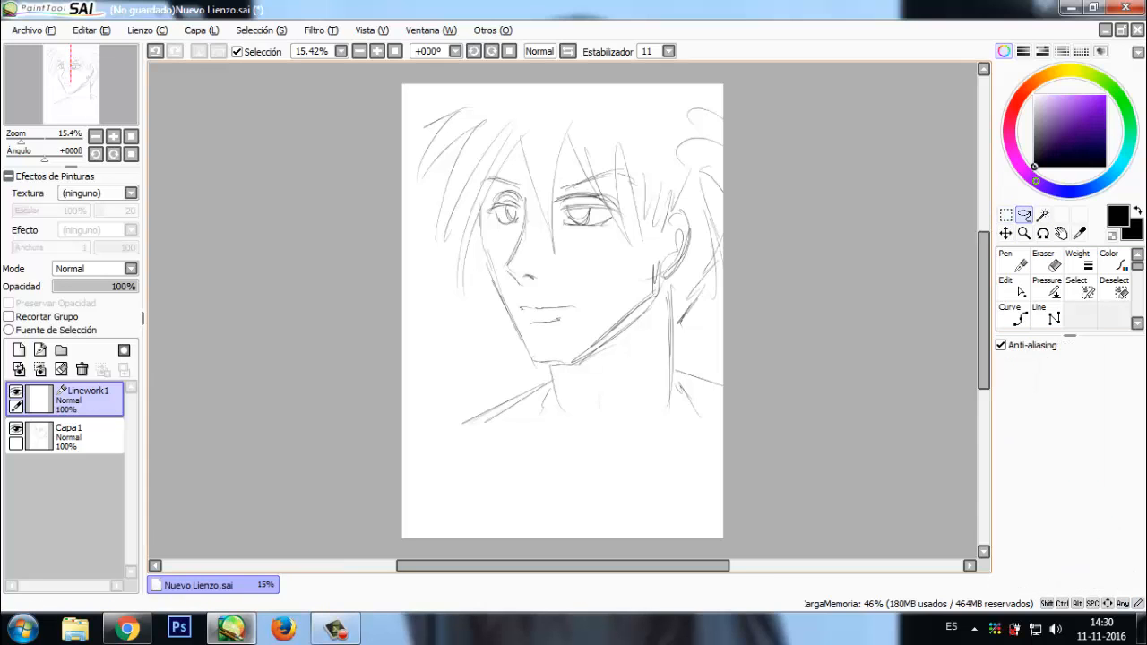
pyautogui.click(1042, 215)
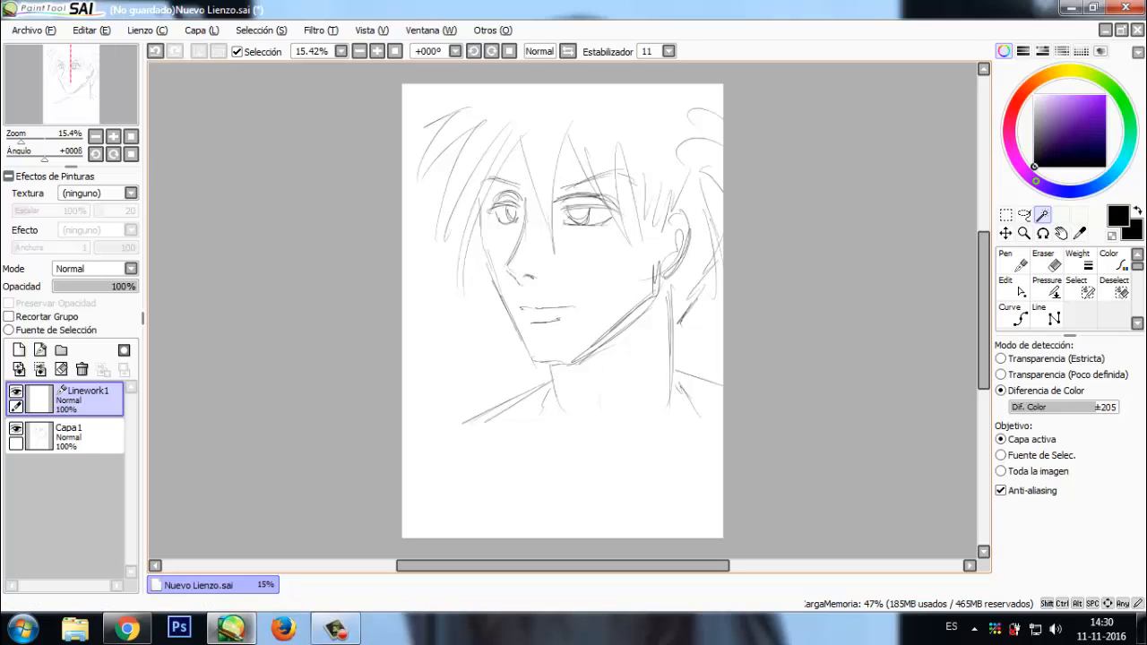
# Examine the Move and Zoom tool options, trying the zoom on the face up to 33.33%
pyautogui.click(1005, 233)
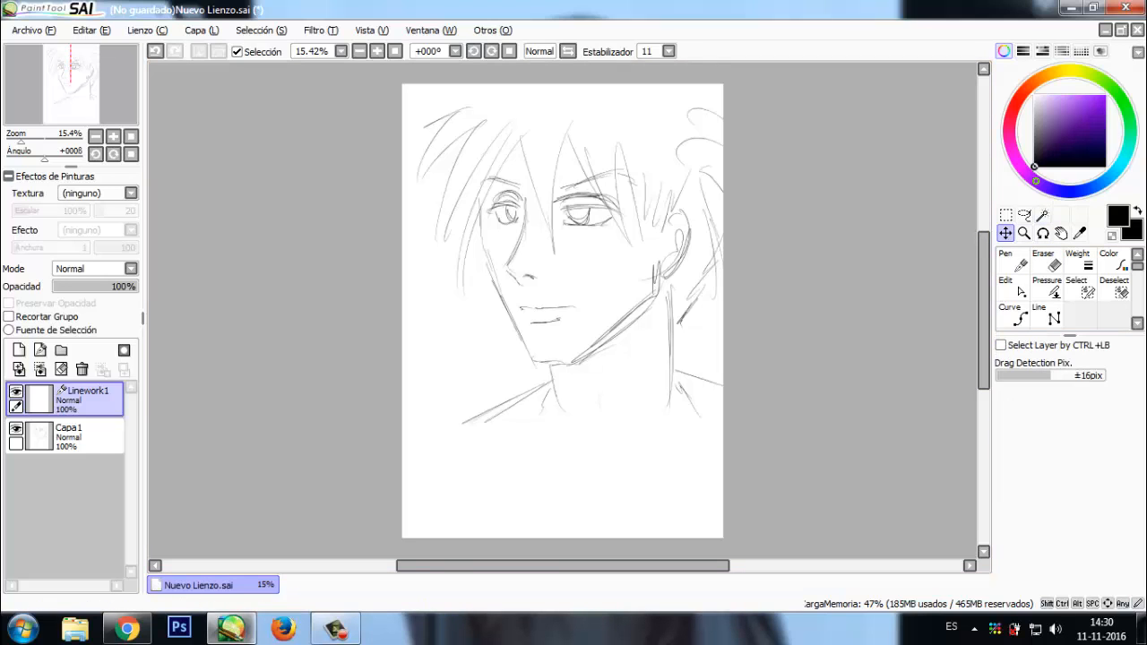
pyautogui.click(1023, 233)
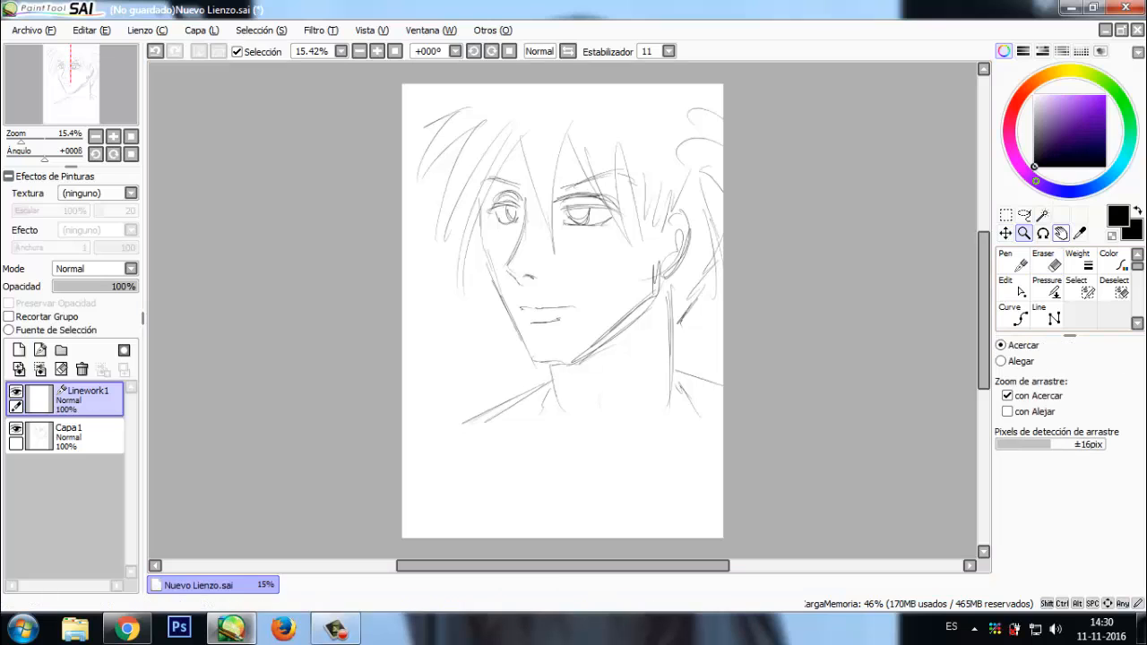
pyautogui.click(577, 255)
pyautogui.click(586, 254)
pyautogui.click(591, 253)
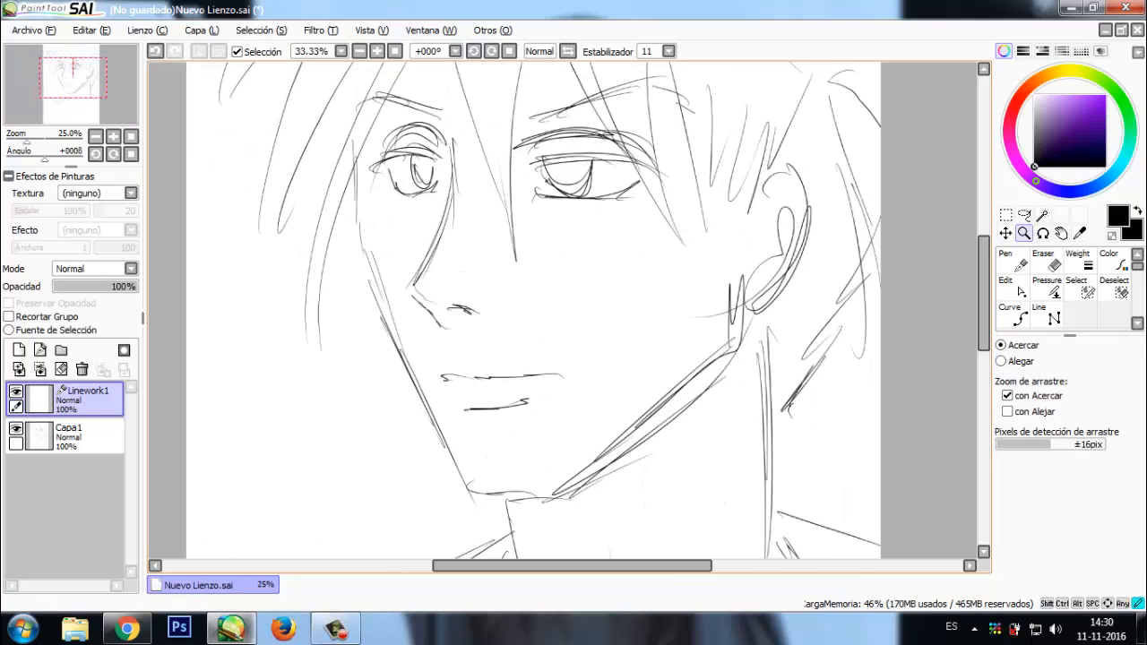
pyautogui.press('space')
pyautogui.press('space')
pyautogui.moveTo(570, 310)
pyautogui.mouseDown()
pyautogui.moveTo(490, 537)
pyautogui.moveTo(593, 396)
pyautogui.moveTo(516, 459)
pyautogui.moveTo(570, 404)
pyautogui.moveTo(603, 336)
pyautogui.mouseUp()
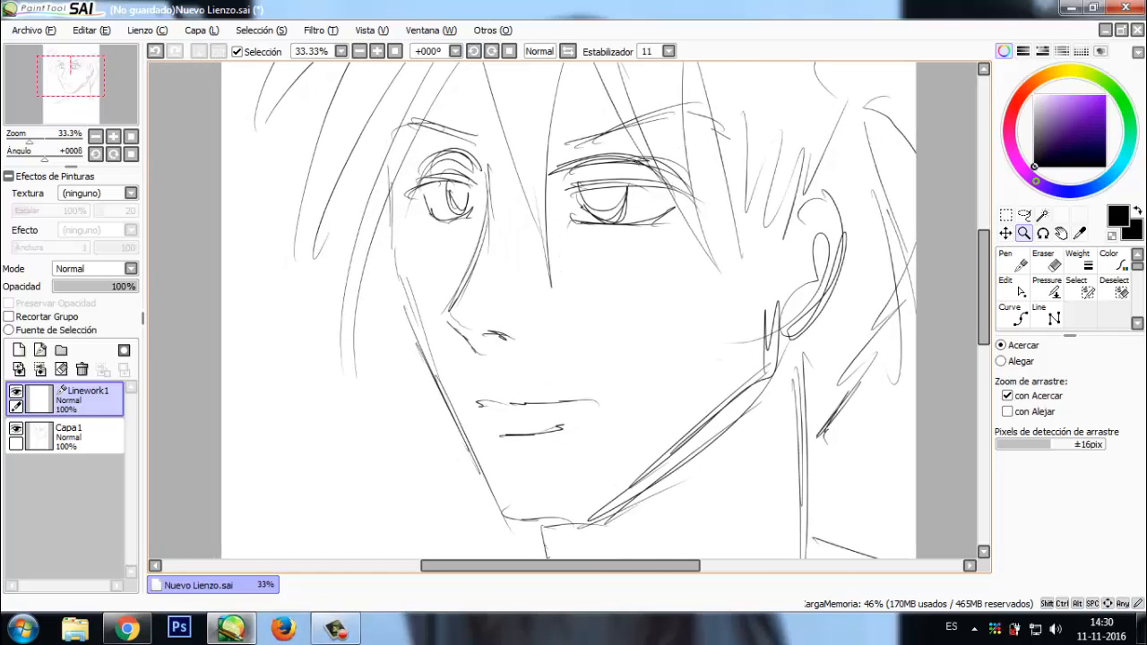
# Choose the linework Pen and set its size to 20
pyautogui.press('n')
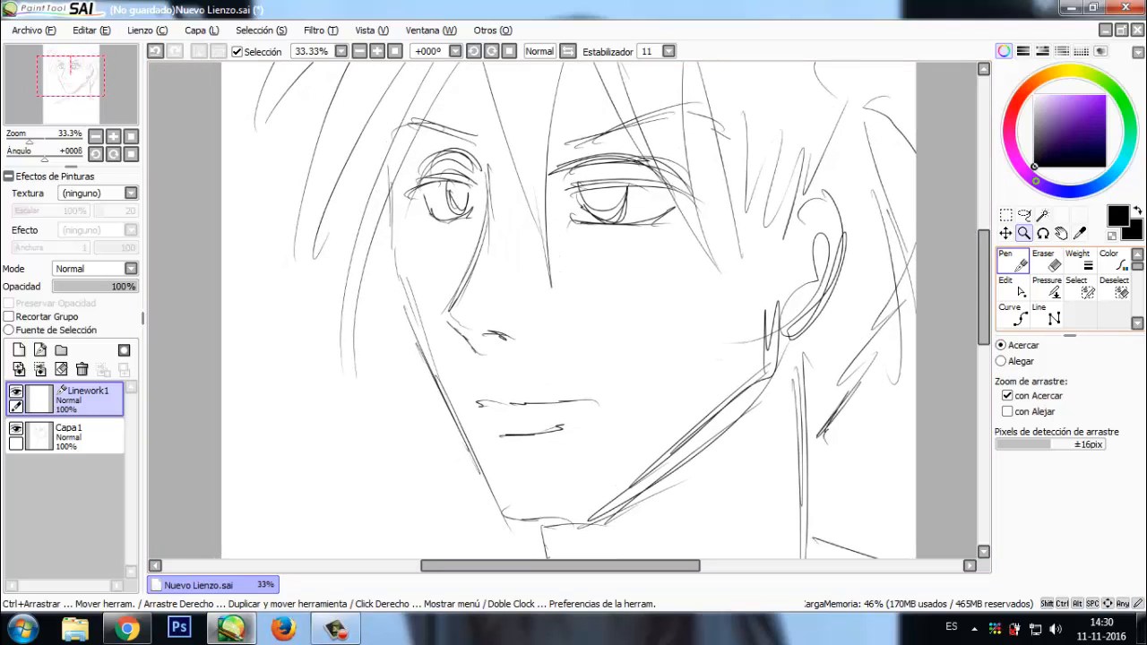
pyautogui.press('n')
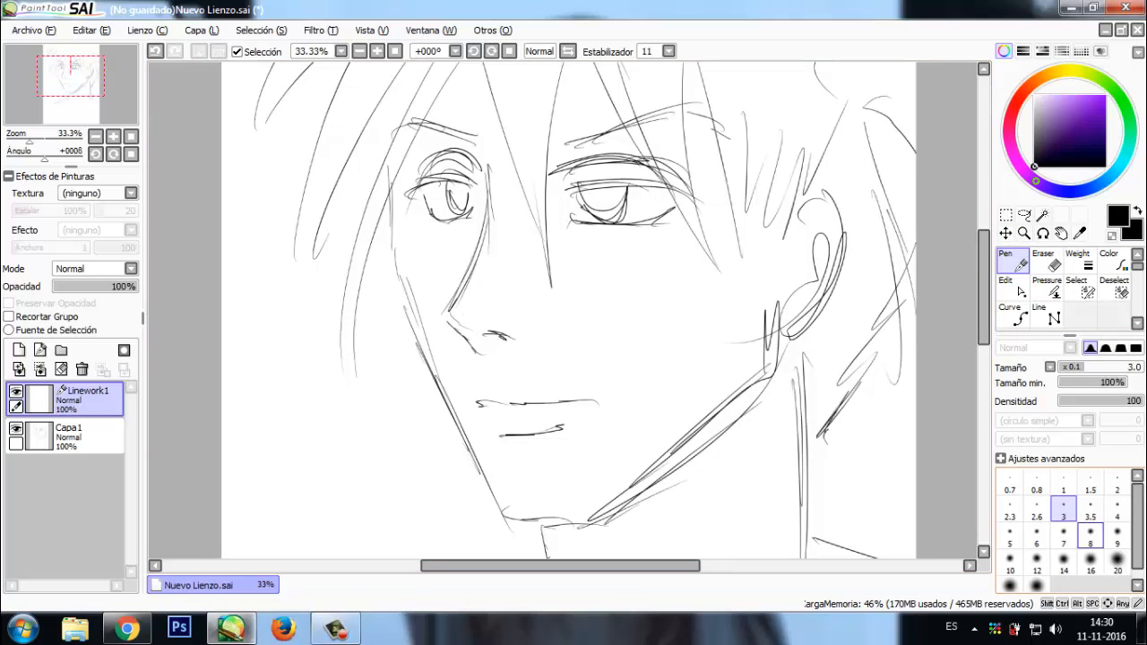
pyautogui.click(1090, 536)
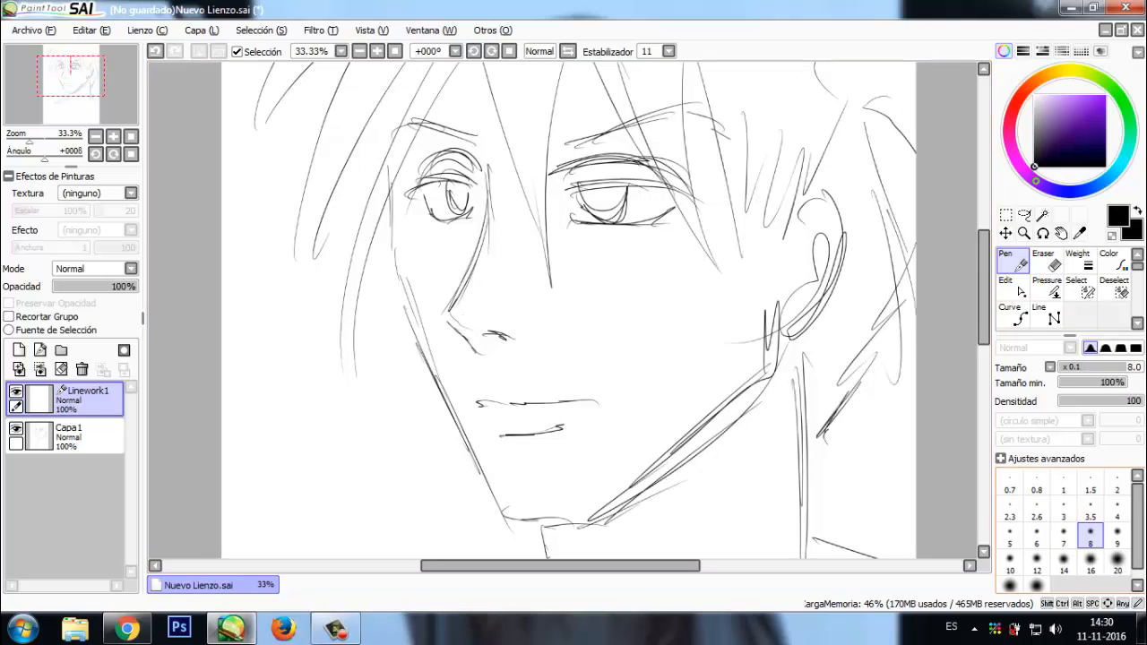
pyautogui.click(1117, 562)
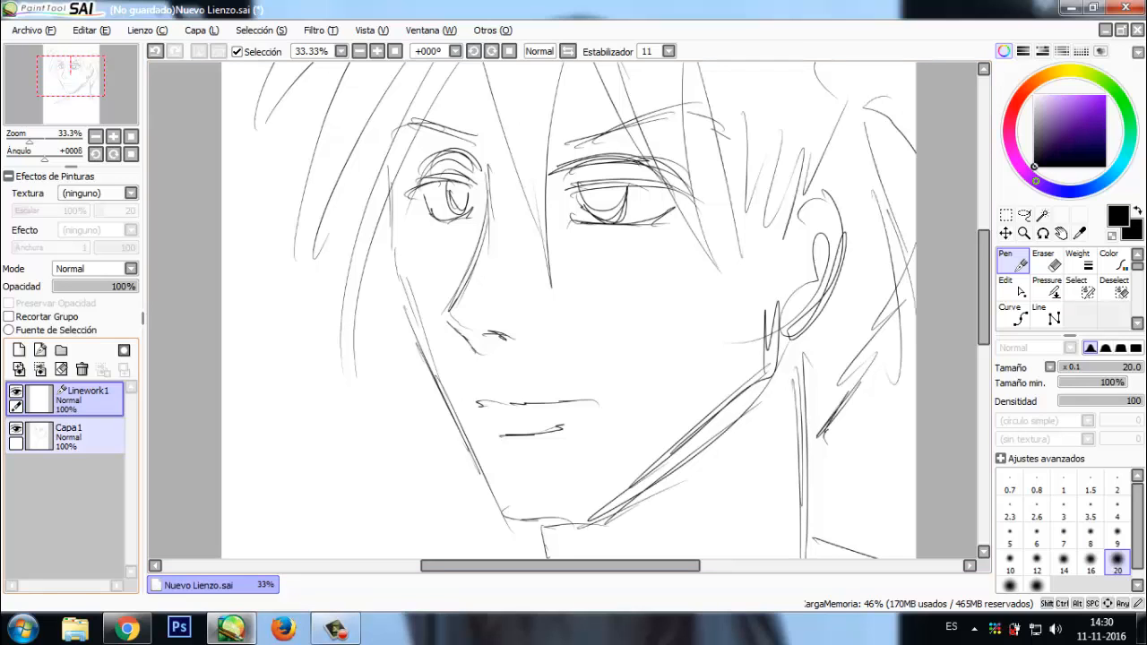
# Rename the Capa1 layer as boceto and lower its opacity to 24%
pyautogui.click(81, 436)
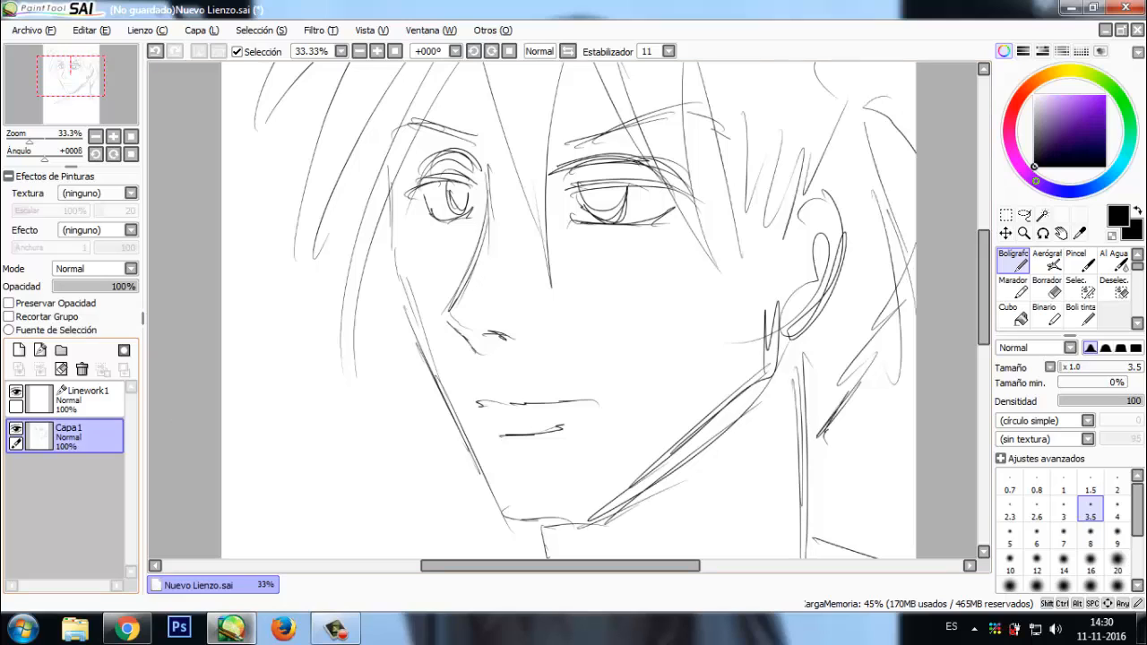
pyautogui.doubleClick(89, 437)
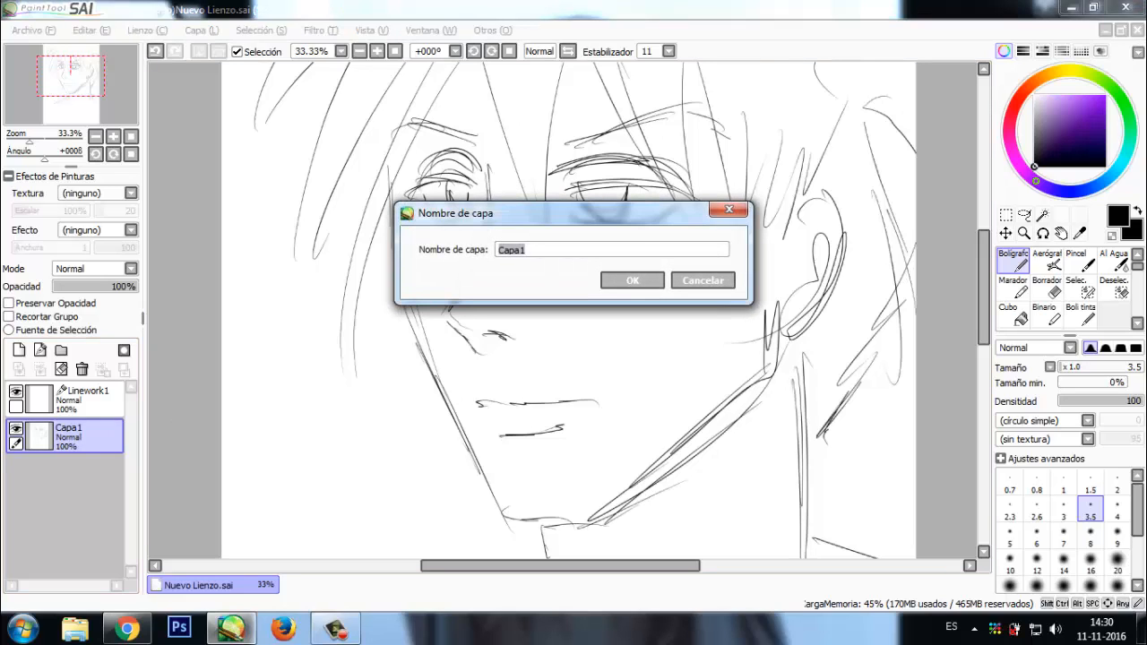
pyautogui.write('boceto')
pyautogui.press('Return')
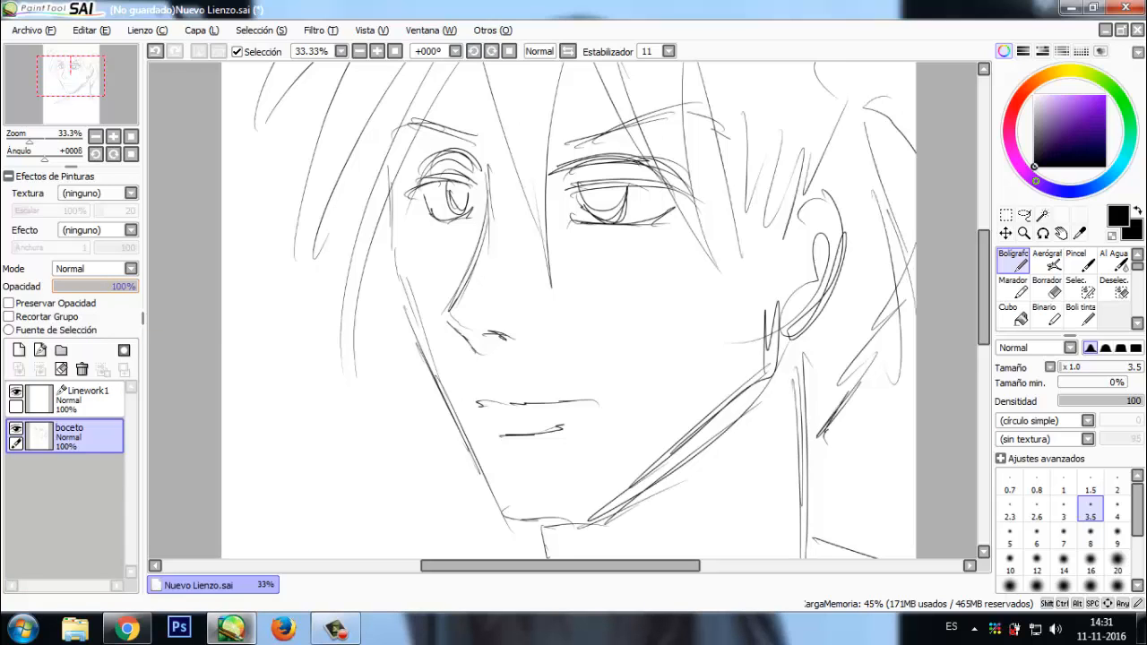
pyautogui.moveTo(132, 286)
pyautogui.mouseDown()
pyautogui.moveTo(57, 286)
pyautogui.moveTo(115, 286)
pyautogui.moveTo(77, 286)
pyautogui.mouseUp()
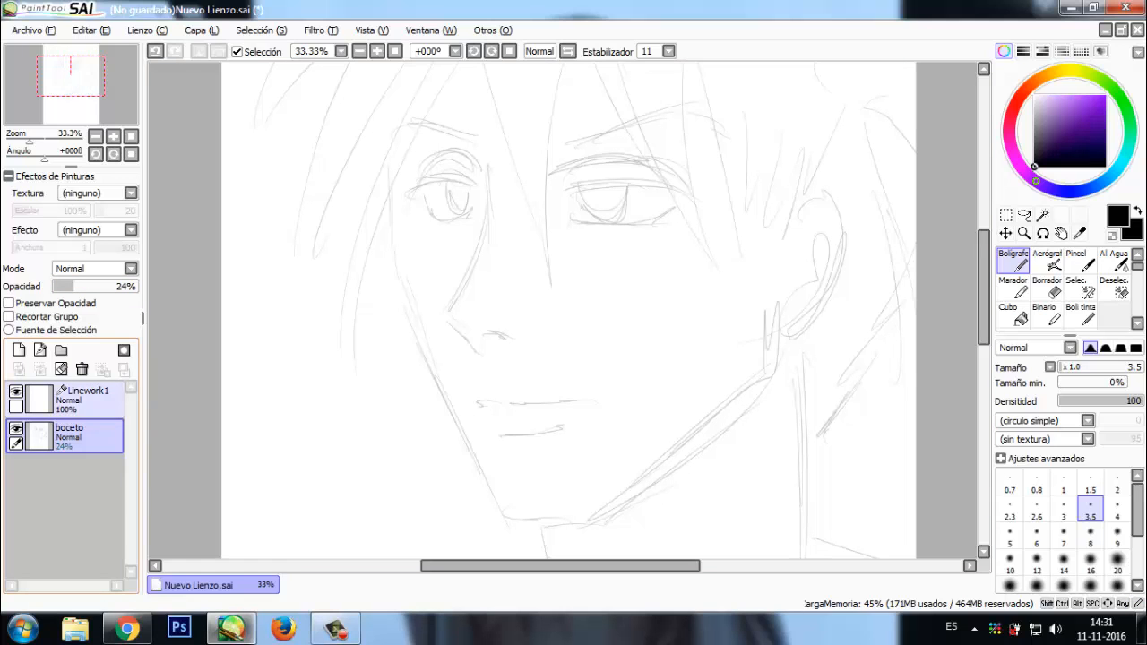
# Trace the left face contour from temple to chin on the Linework1 layer, and undo the stroke
pyautogui.click(90, 400)
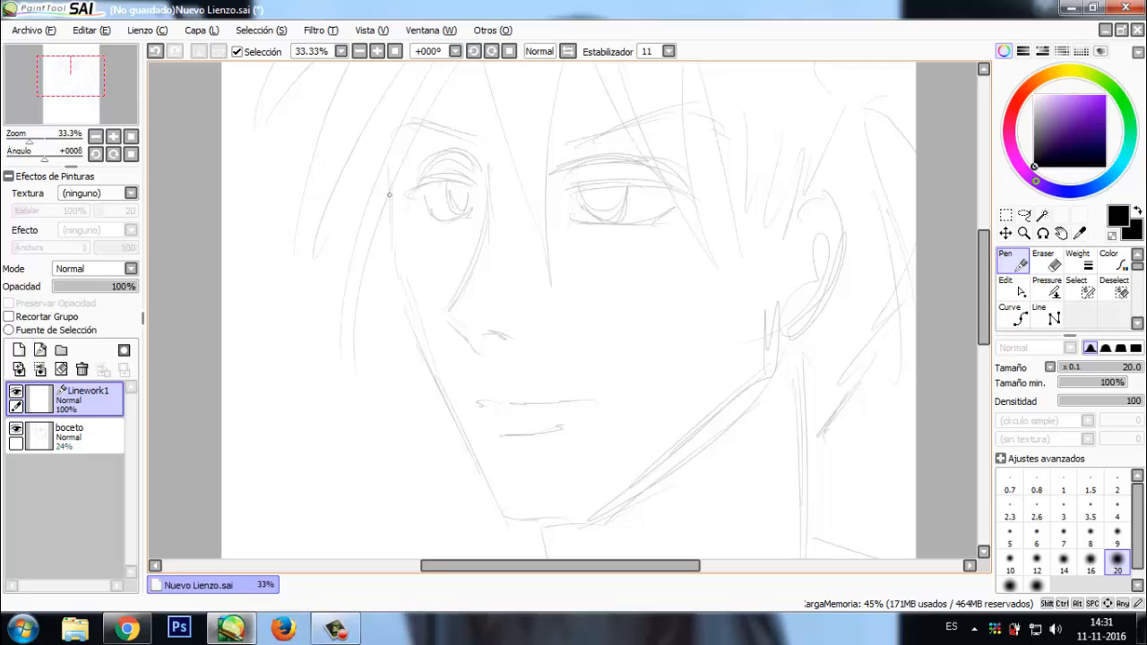
pyautogui.moveTo(388, 193)
pyautogui.mouseDown()
pyautogui.moveTo(403, 294)
pyautogui.moveTo(457, 434)
pyautogui.moveTo(510, 515)
pyautogui.moveTo(534, 524)
pyautogui.mouseUp()
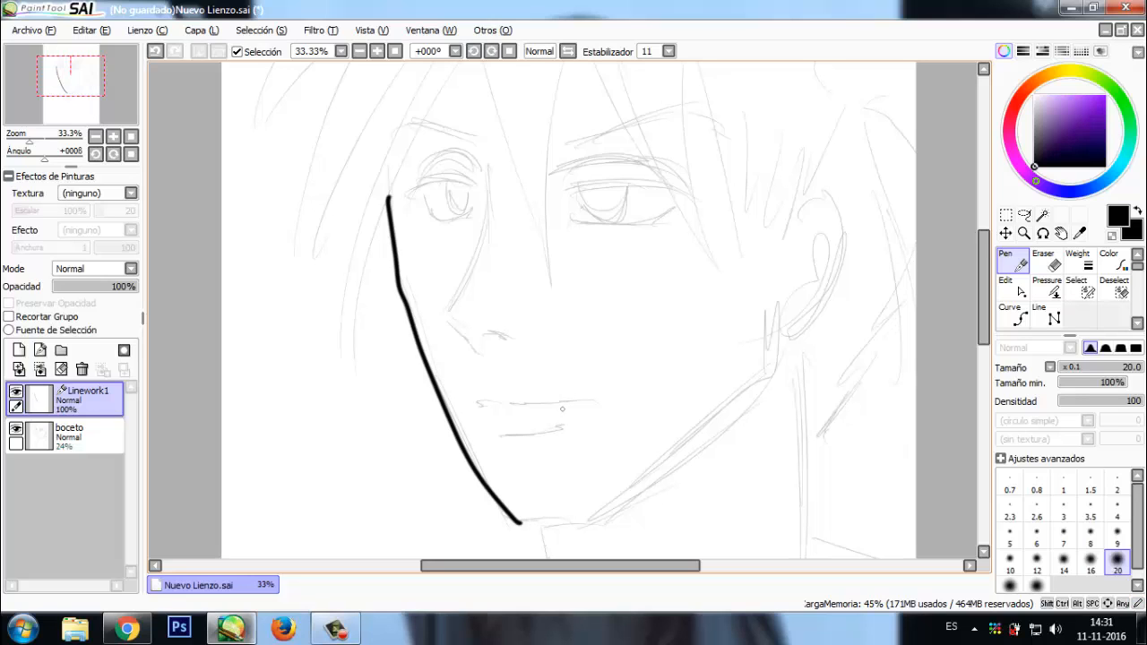
pyautogui.hotkey('ctrl', 'z')
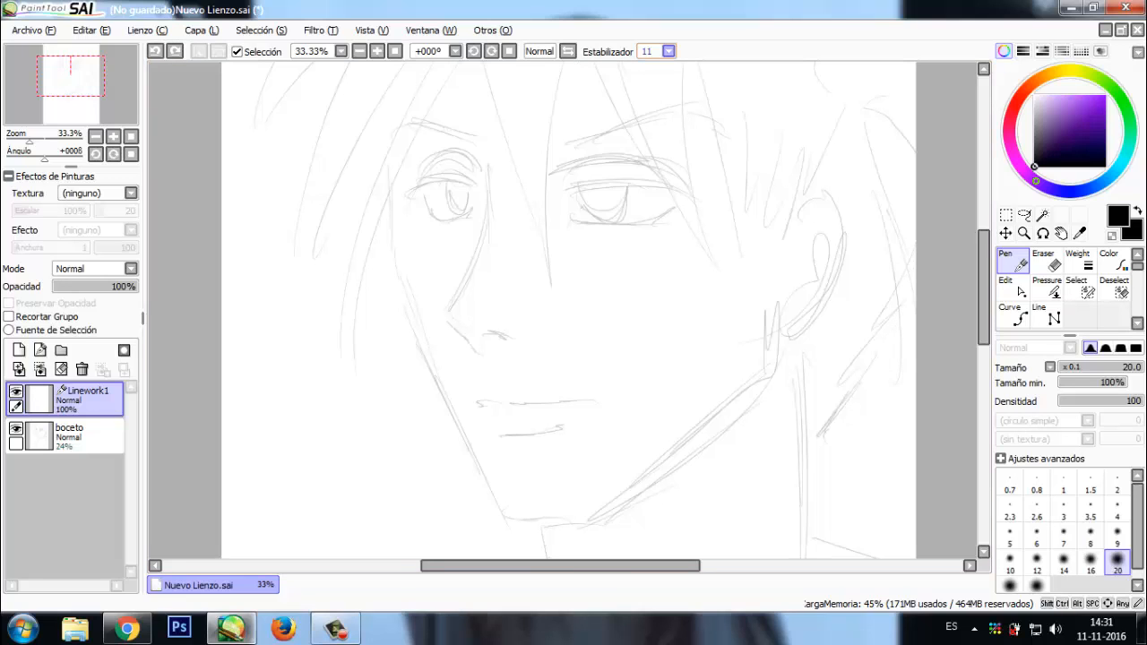
# Set the stabilizer to S-7 and trace the left face contour from temple to chin again
pyautogui.click(668, 51)
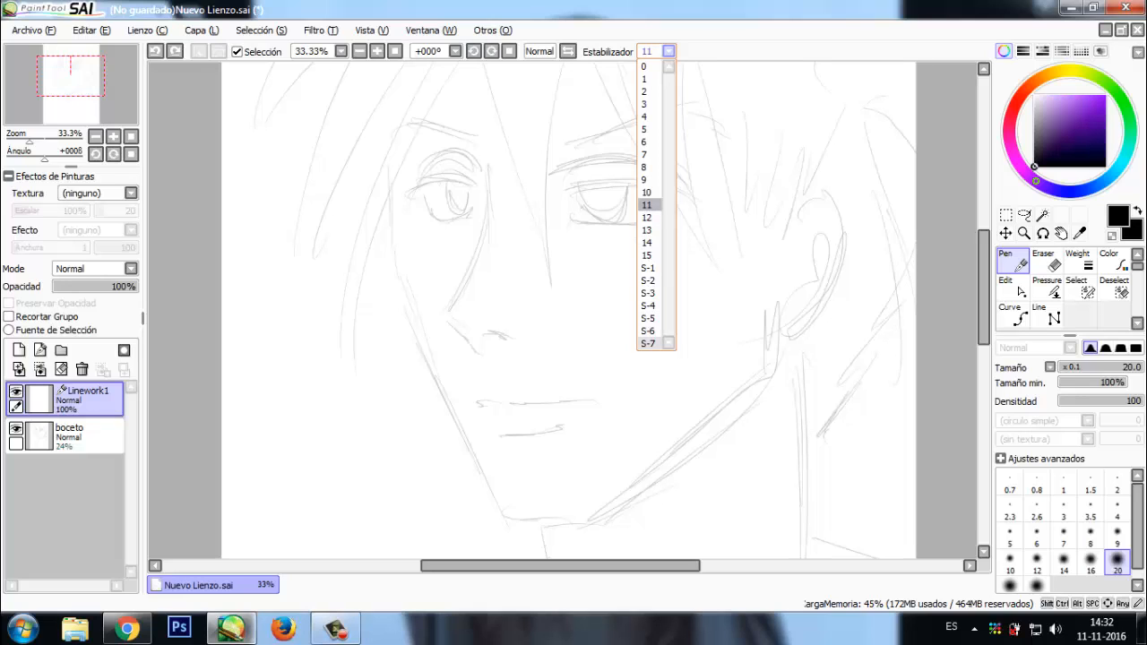
pyautogui.click(647, 343)
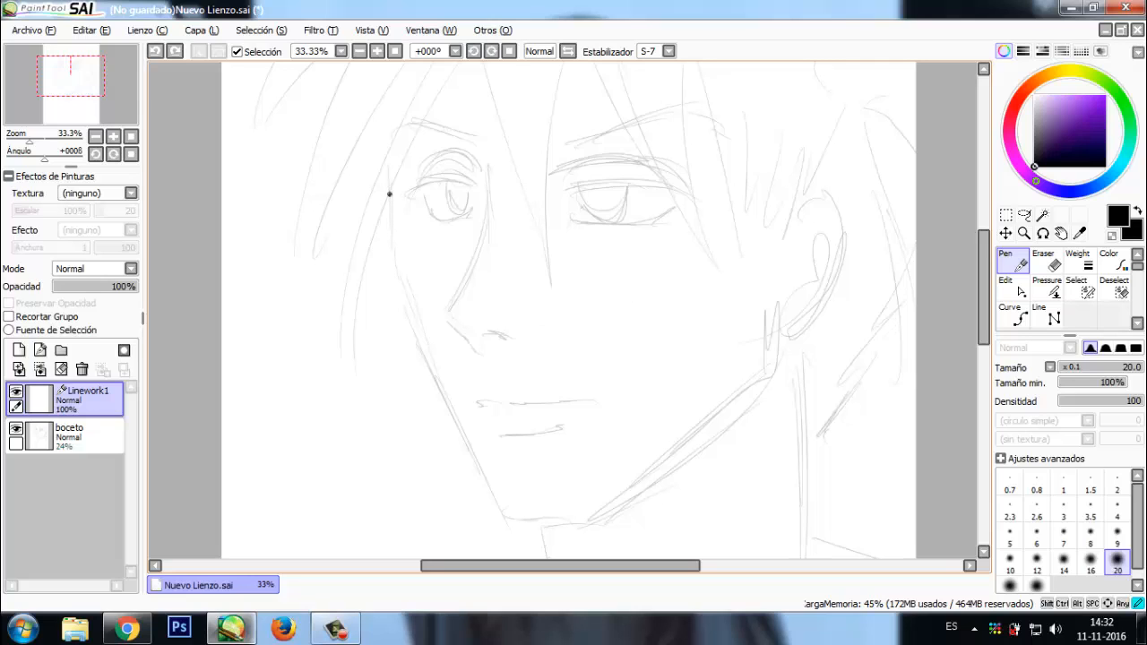
pyautogui.moveTo(389, 193)
pyautogui.mouseDown()
pyautogui.moveTo(414, 331)
pyautogui.moveTo(503, 511)
pyautogui.moveTo(538, 526)
pyautogui.mouseUp()
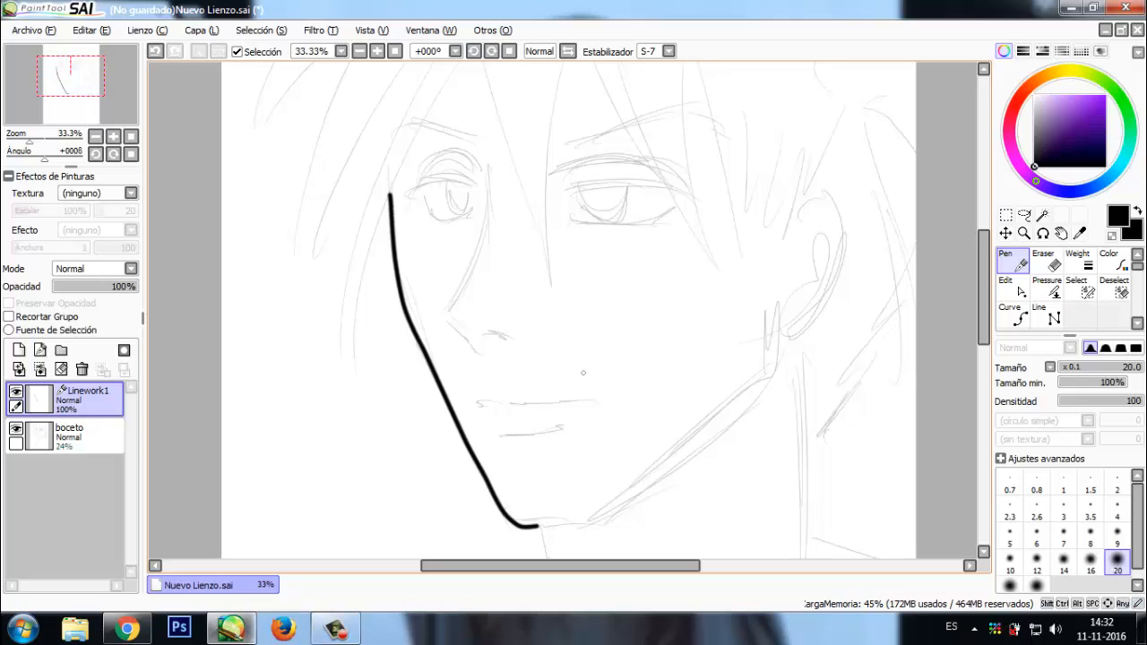
pyautogui.click(506, 368)
pyautogui.hotkey('ctrl', 'z')
# Adjust the contour line's control points to follow the sketched cheek and extend its end along the chin
pyautogui.press('ctrl')
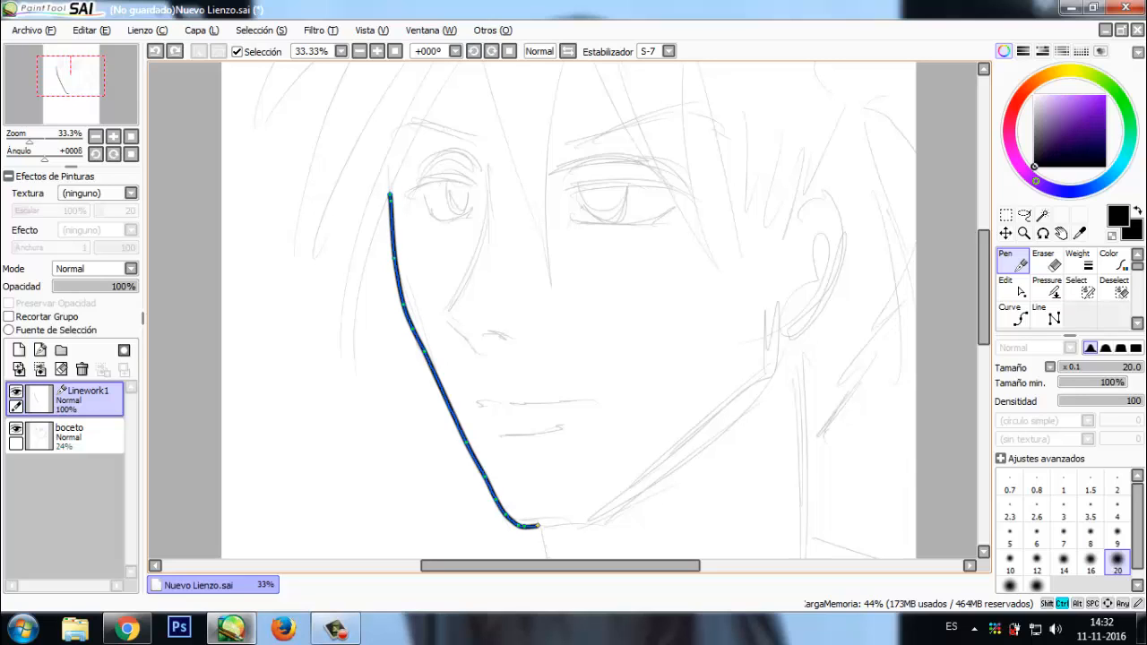
pyautogui.moveTo(424, 351)
pyautogui.mouseDown()
pyautogui.moveTo(403, 389)
pyautogui.moveTo(431, 368)
pyautogui.mouseUp()
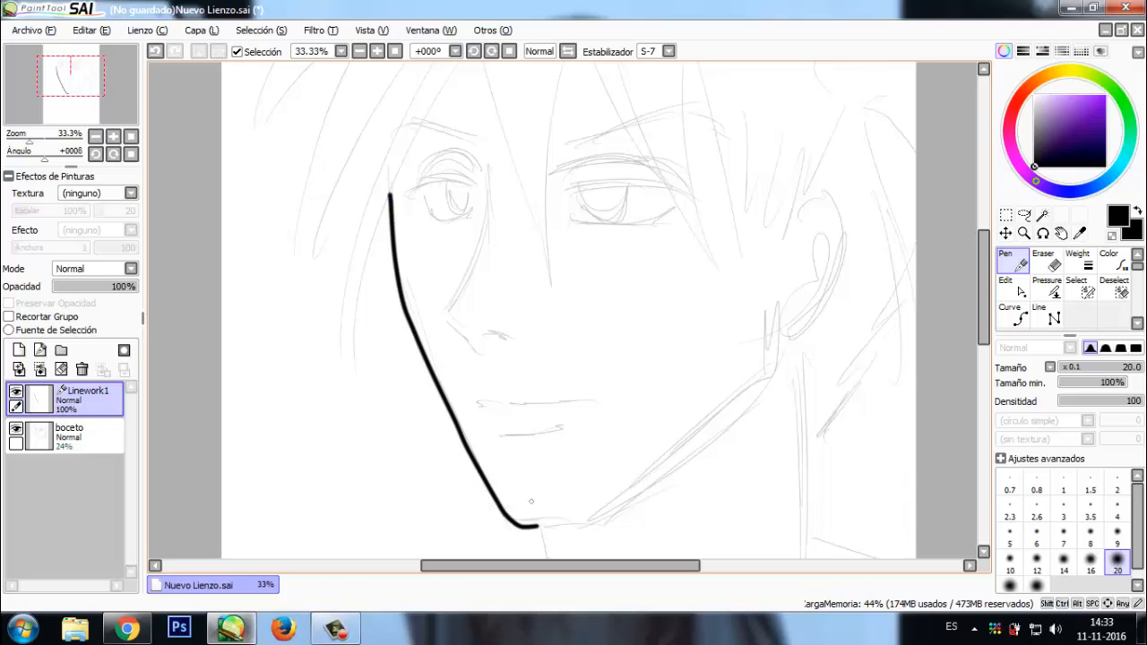
pyautogui.press('ctrl')
pyautogui.press('ctrl')
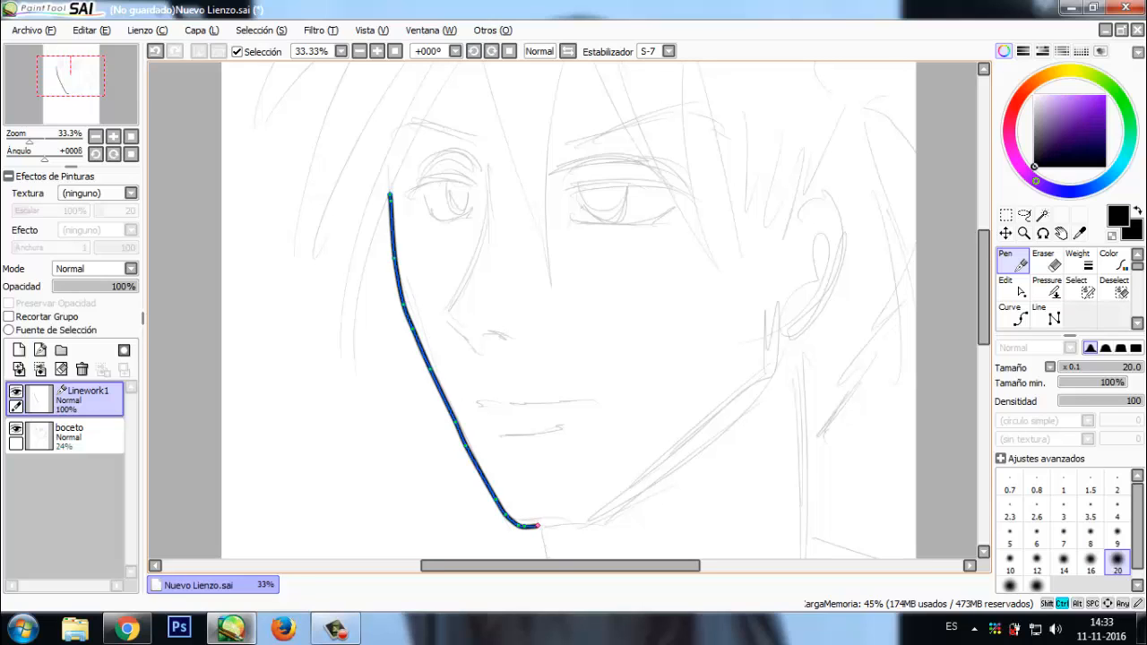
pyautogui.moveTo(535, 526)
pyautogui.mouseDown()
pyautogui.moveTo(645, 519)
pyautogui.moveTo(710, 460)
pyautogui.moveTo(714, 432)
pyautogui.moveTo(563, 523)
pyautogui.moveTo(573, 526)
pyautogui.mouseUp()
pyautogui.press('ctrl')
pyautogui.press('ctrl')
pyautogui.press('ctrl')
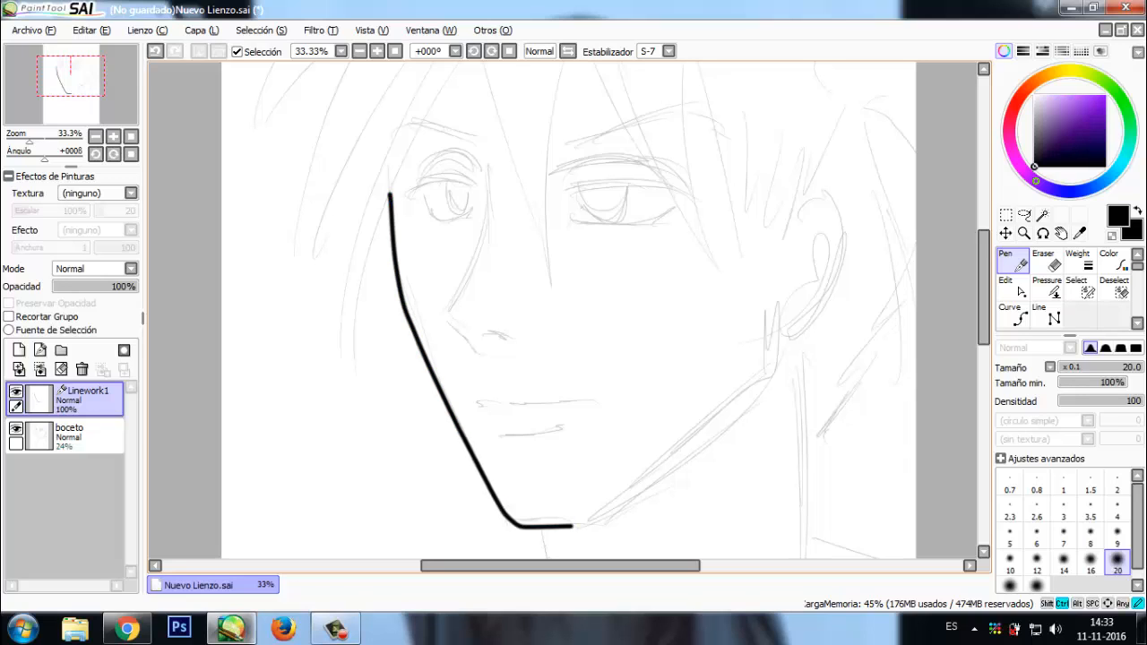
pyautogui.press('ctrl')
# Try to deform the contour line by pulling its cheek section across the face, and undo the change
pyautogui.press('shift')
pyautogui.press('shift')
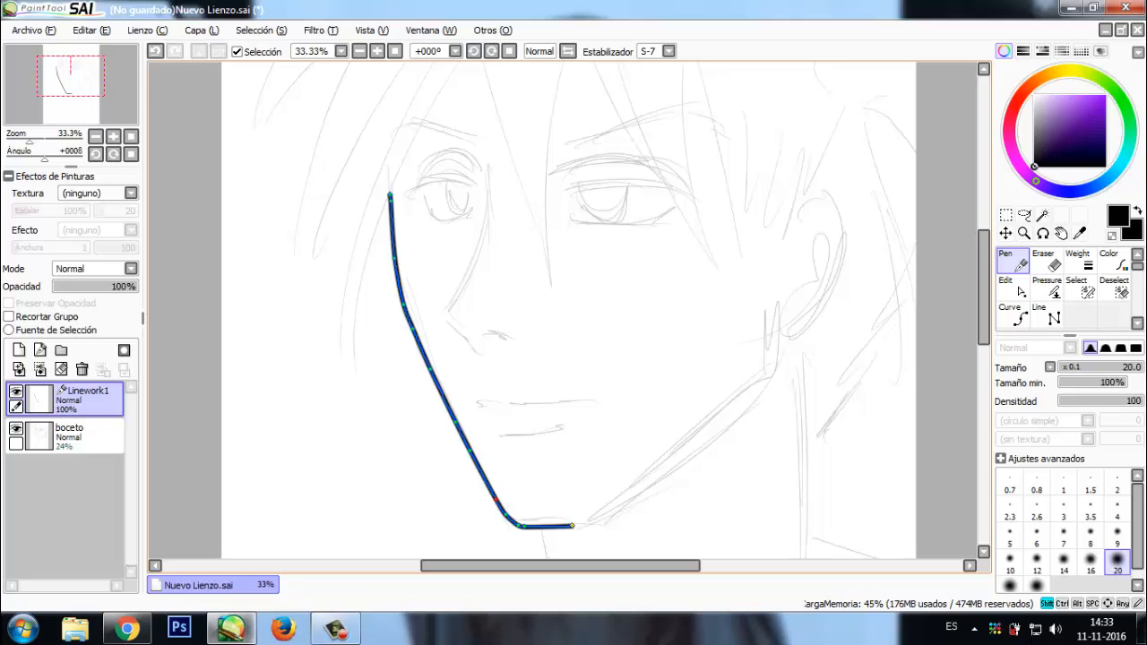
pyautogui.moveTo(455, 422)
pyautogui.mouseDown()
pyautogui.moveTo(535, 416)
pyautogui.moveTo(614, 358)
pyautogui.moveTo(690, 229)
pyautogui.mouseUp()
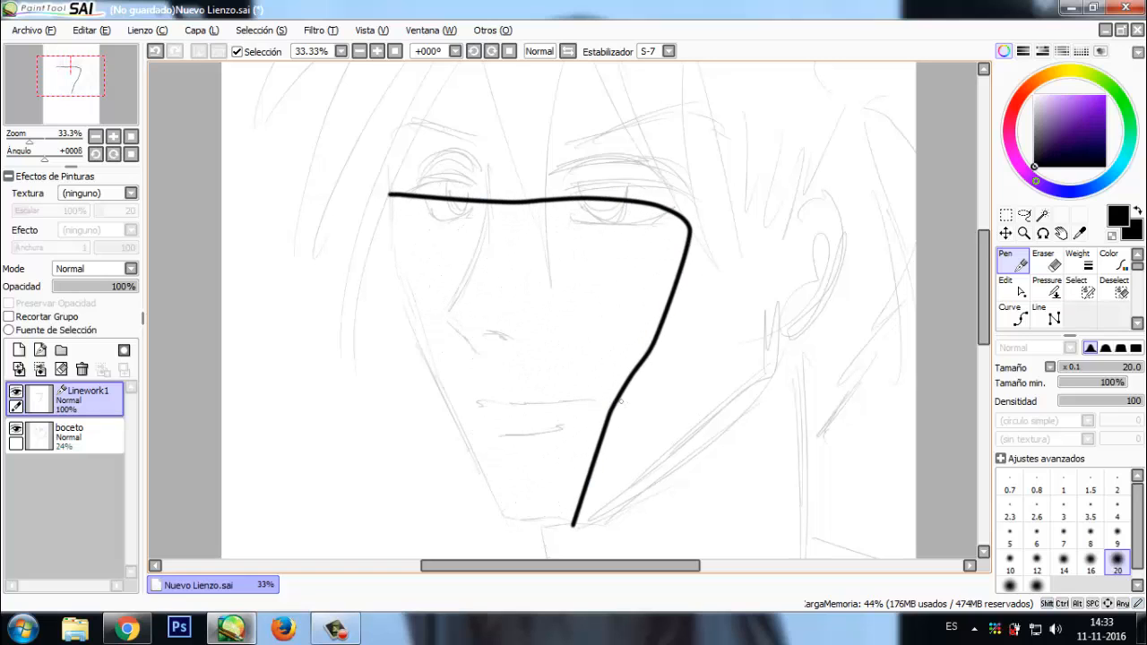
pyautogui.hotkey('ctrl', 'z')
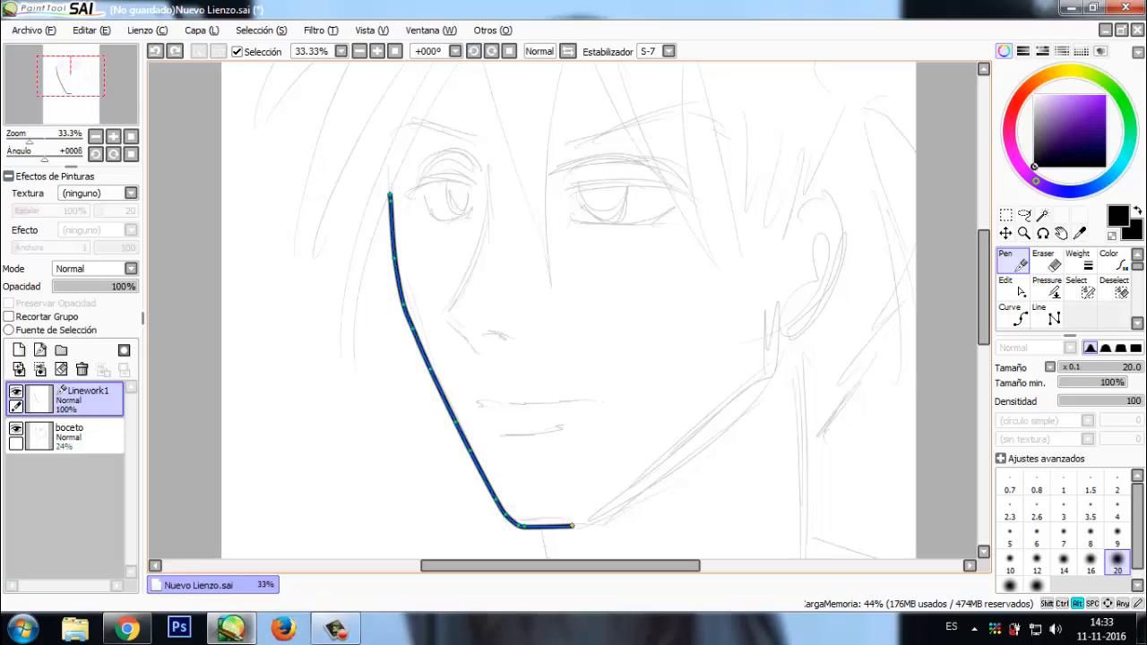
# Delete the contour line's control points between the temple and the chin
pyautogui.keyDown('alt'); pyautogui.click(571, 526); pyautogui.keyUp('alt')
pyautogui.keyDown('alt'); pyautogui.click(456, 422); pyautogui.keyUp('alt')
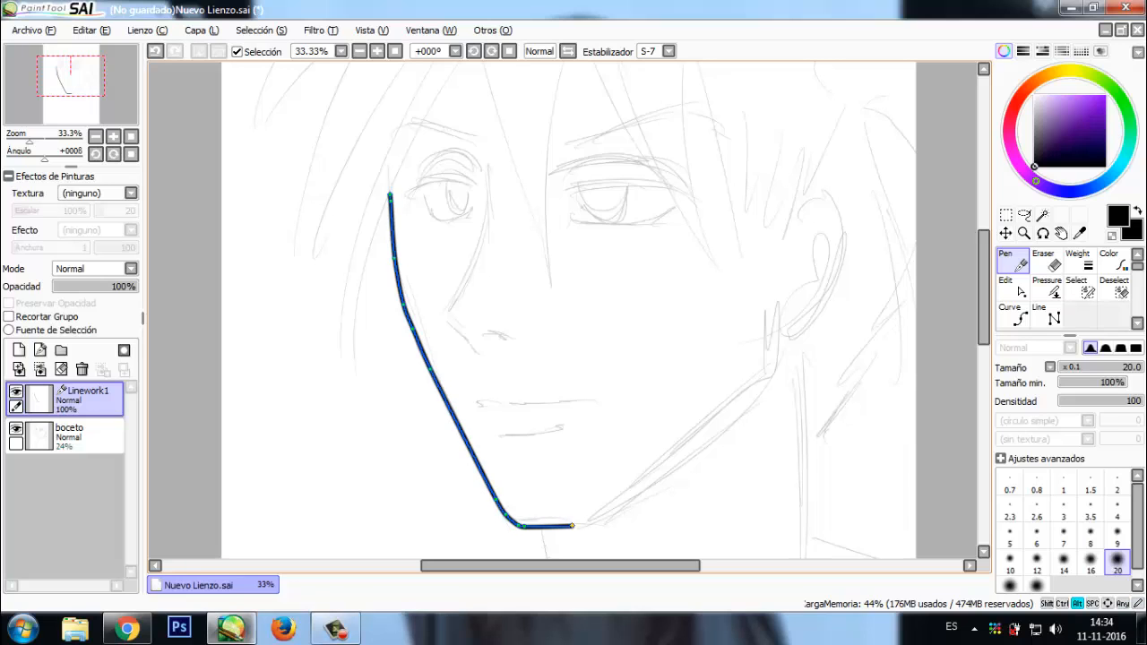
pyautogui.keyDown('alt'); pyautogui.click(431, 369); pyautogui.keyUp('alt')
pyautogui.keyDown('alt'); pyautogui.click(413, 329); pyautogui.keyUp('alt')
pyautogui.keyDown('alt'); pyautogui.click(403, 305); pyautogui.keyUp('alt')
pyautogui.keyDown('alt'); pyautogui.click(394, 258); pyautogui.keyUp('alt')
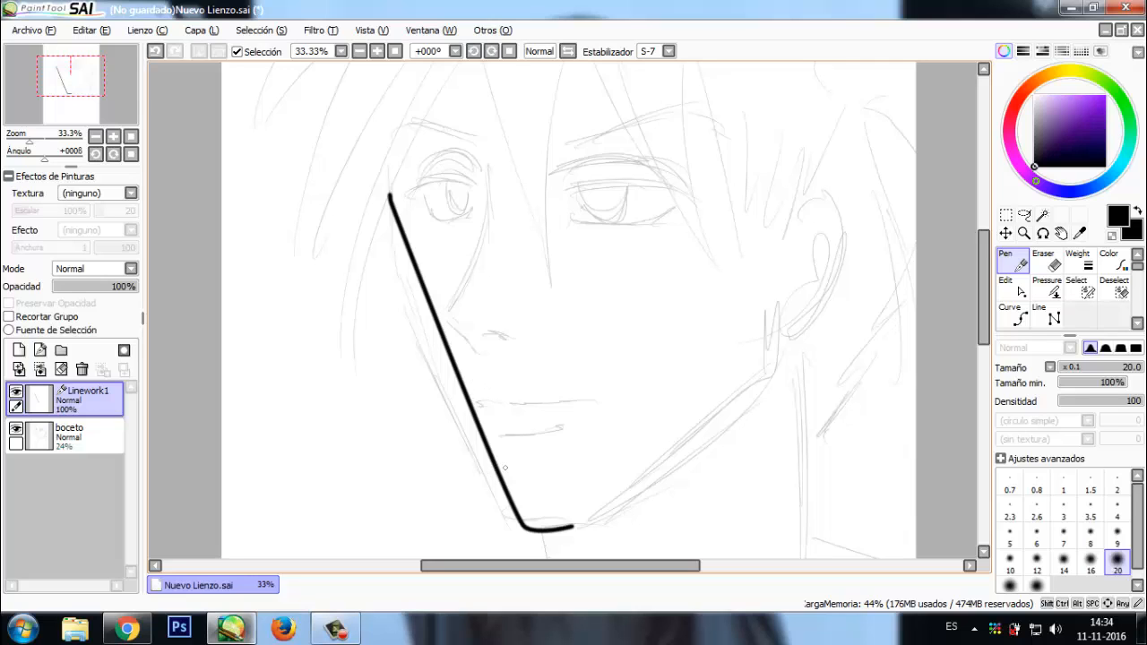
# Undo the control point deletions and the last adjustments on the contour line
pyautogui.press('ctrl')
pyautogui.hotkey('ctrl', 'z')
pyautogui.hotkey('ctrl', 'z')
pyautogui.hotkey('ctrl', 'z')
pyautogui.hotkey('ctrl', 'z')
pyautogui.hotkey('ctrl', 'z')
pyautogui.hotkey('ctrl', 'z')
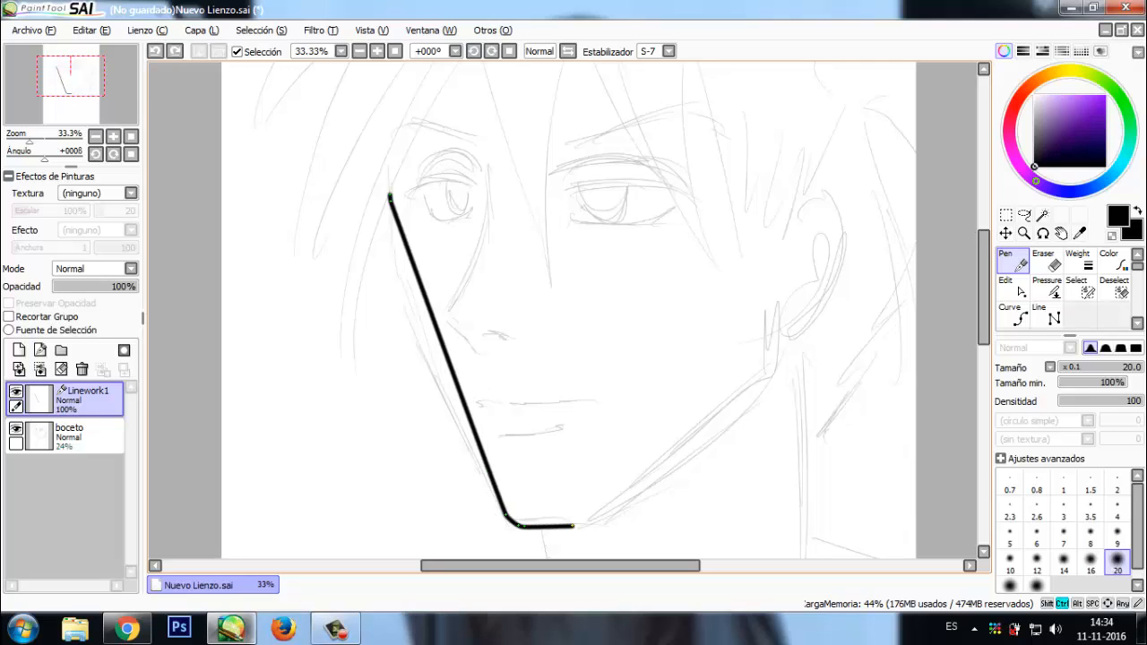
pyautogui.hotkey('ctrl', 'z')
pyautogui.hotkey('ctrl', 'z')
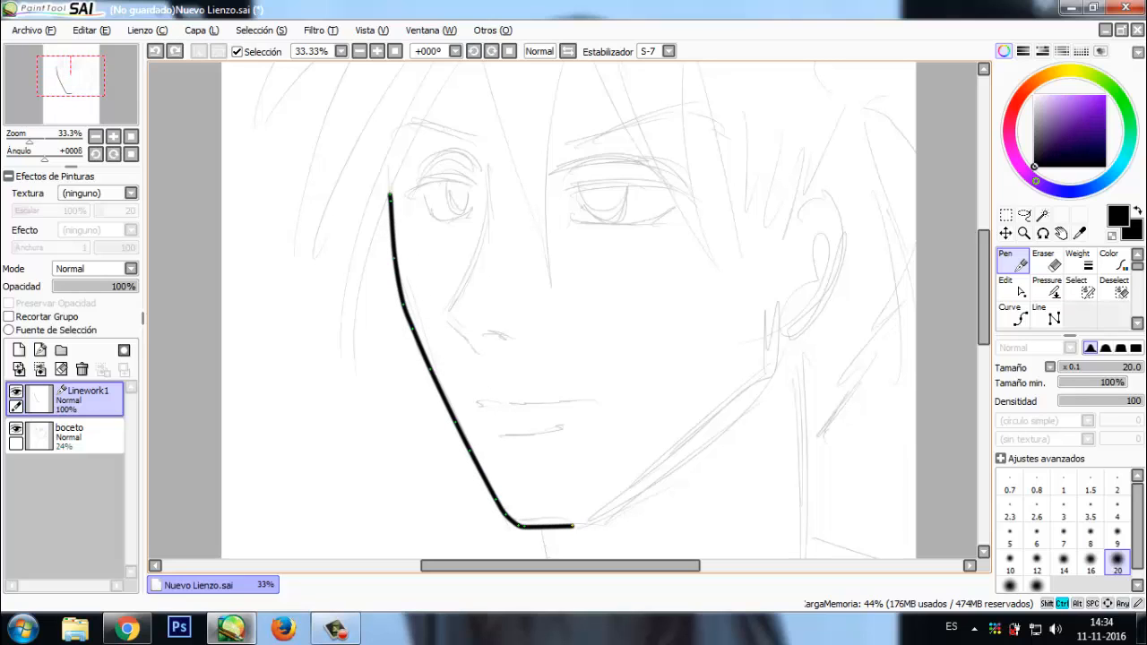
pyautogui.hotkey('ctrl', 'z')
pyautogui.hotkey('ctrl', 'z')
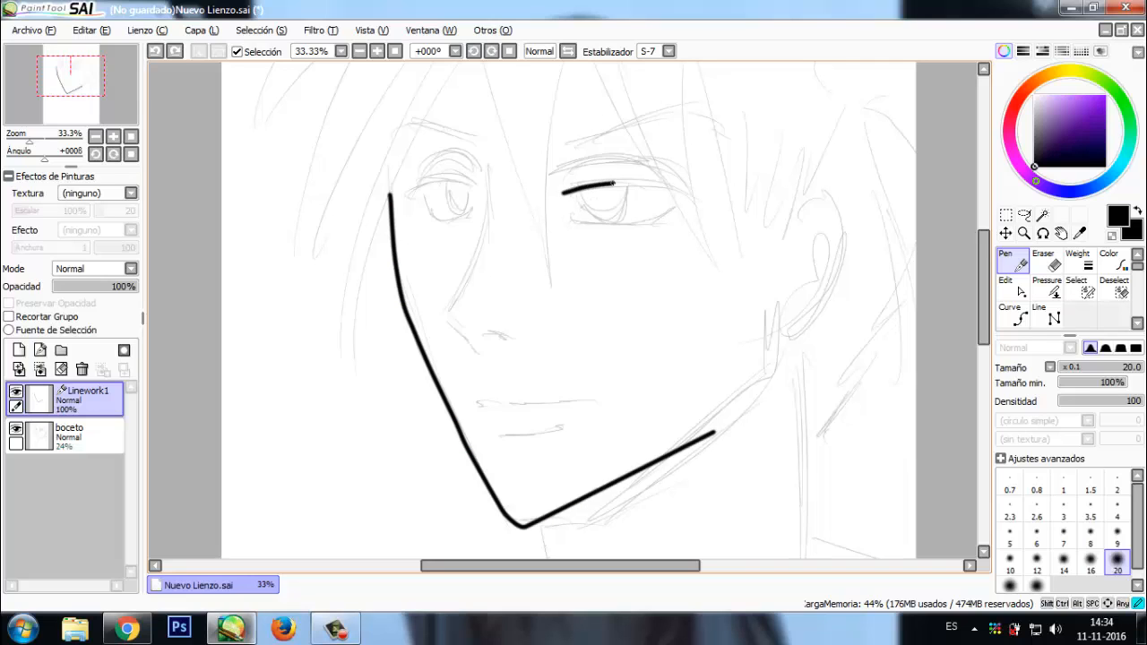
# Ink the upper and lower lids of both eyes over the sketch on the Linework1 layer
pyautogui.moveTo(679, 188); pyautogui.dragTo(692, 194)
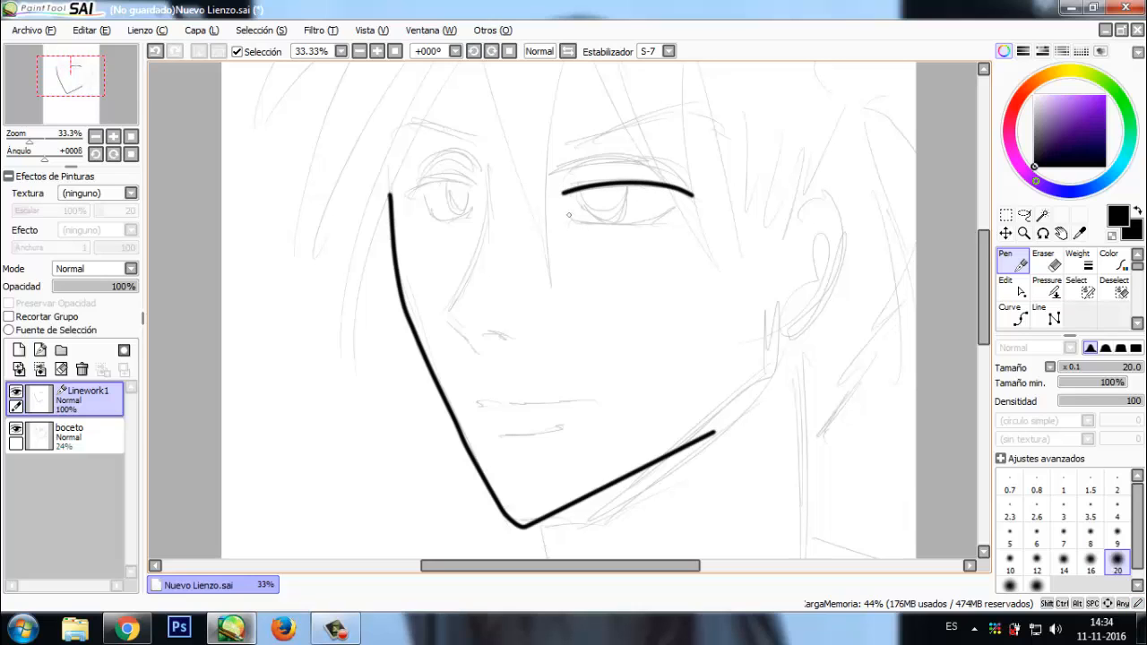
pyautogui.moveTo(596, 226)
pyautogui.mouseDown()
pyautogui.moveTo(650, 229)
pyautogui.moveTo(685, 203)
pyautogui.mouseUp()
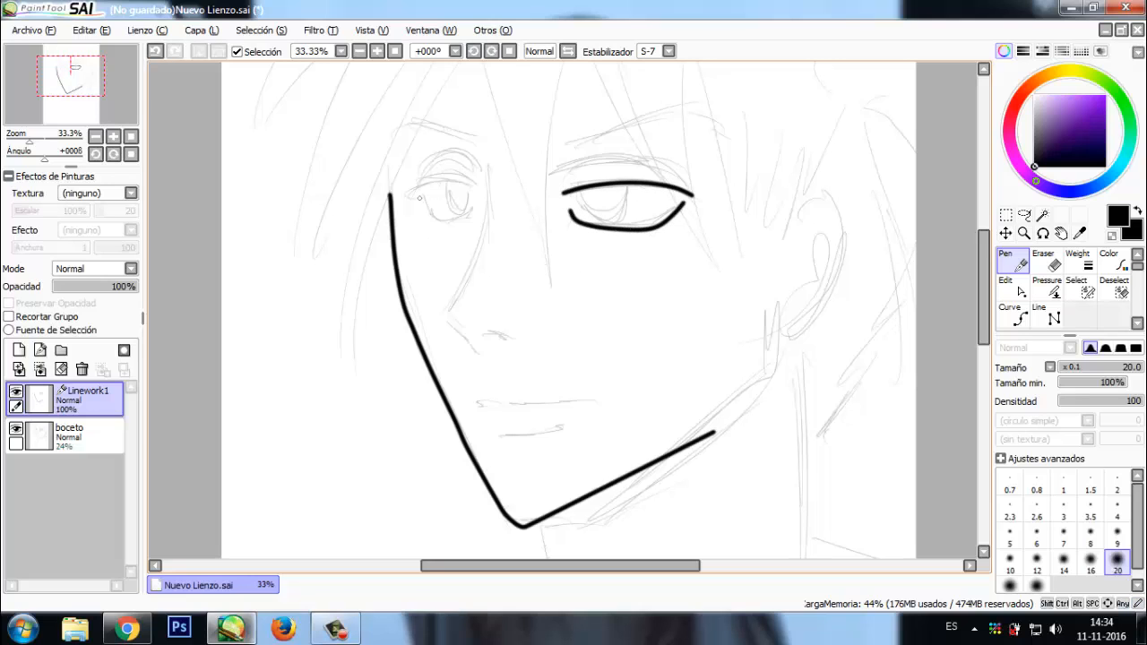
pyautogui.moveTo(418, 198)
pyautogui.mouseDown()
pyautogui.moveTo(458, 219)
pyautogui.moveTo(464, 183)
pyautogui.moveTo(404, 190)
pyautogui.mouseUp()
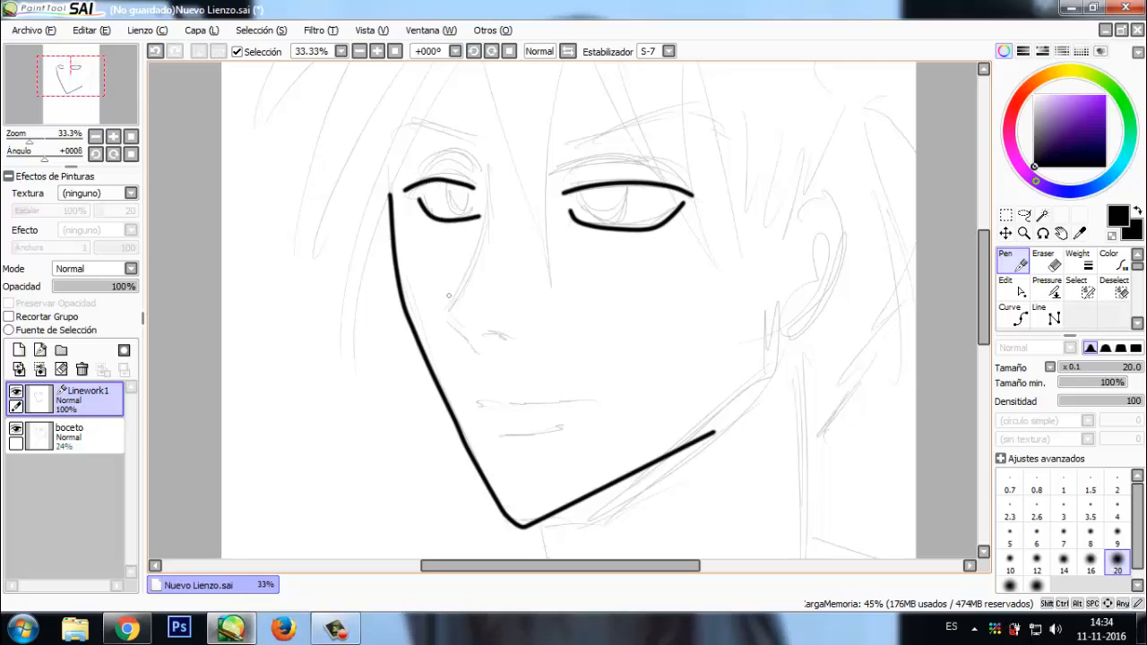
# Undo all the line art on Linework1 and the opacity change of the boceto layer
pyautogui.hotkey('ctrl', 'z')
pyautogui.hotkey('ctrl', 'z')
pyautogui.hotkey('ctrl', 'z')
pyautogui.hotkey('ctrl', 'z')
pyautogui.hotkey('ctrl', 'z')
pyautogui.hotkey('ctrl', 'z')
pyautogui.hotkey('ctrl', 'z')
pyautogui.hotkey('ctrl', 'z')
pyautogui.hotkey('ctrl', 'z')
pyautogui.hotkey('ctrl', 'z')
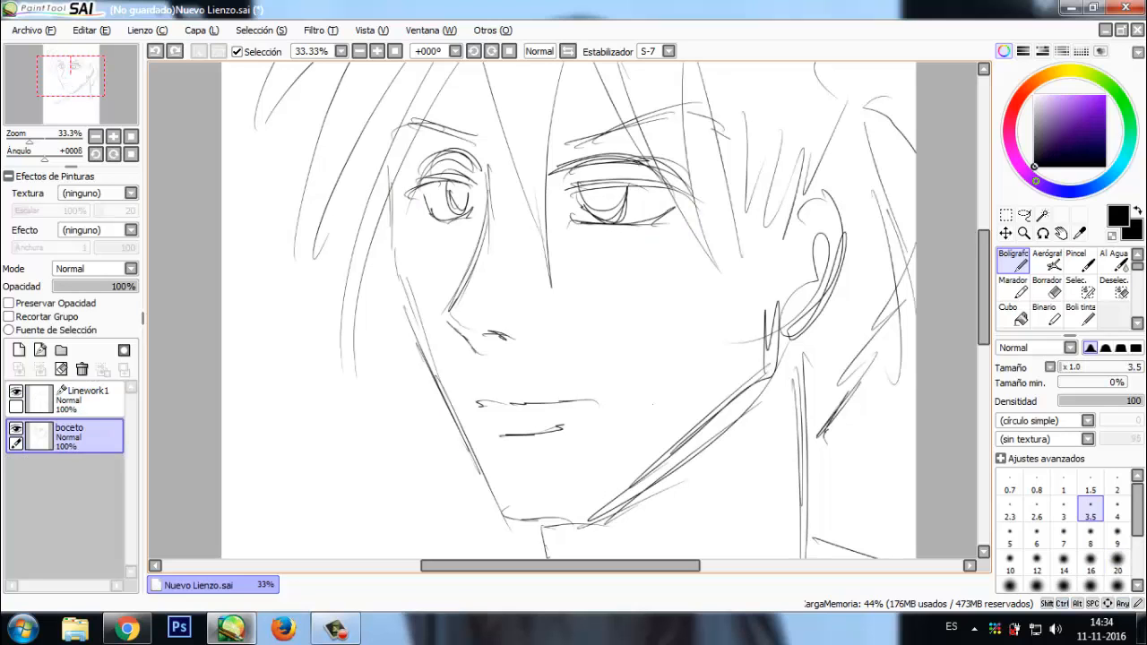
# Undo further back past the layer renaming and the Linework1 layer's creation to remove the last hair strands
pyautogui.hotkey('ctrl', 'z')
pyautogui.hotkey('ctrl', 'z')
pyautogui.hotkey('ctrl', 'z')
pyautogui.hotkey('ctrl', 'z')
pyautogui.hotkey('ctrl', 'z')
pyautogui.hotkey('ctrl', 'z')
pyautogui.hotkey('ctrl', 'z')
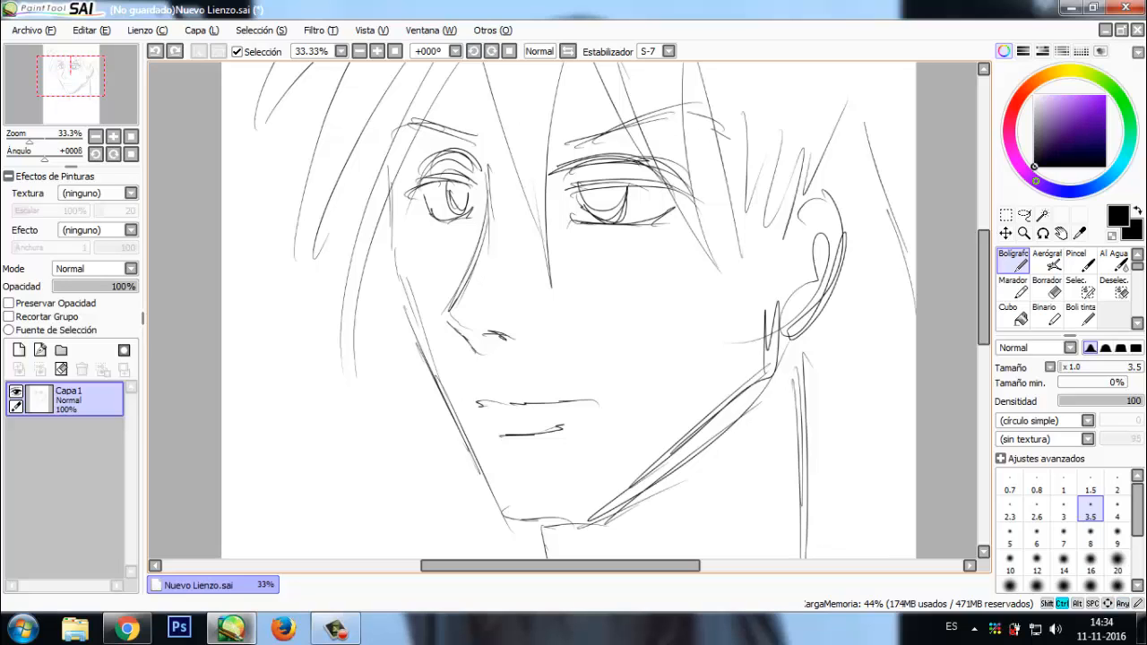
# Undo the neck lines, all the hair strands and the lower lip stroke of the face sketch
pyautogui.hotkey('ctrl', 'z')
pyautogui.hotkey('ctrl', 'z')
pyautogui.hotkey('ctrl', 'z')
pyautogui.hotkey('ctrl', 'z')
pyautogui.hotkey('ctrl', 'z')
pyautogui.hotkey('ctrl', 'z')
pyautogui.hotkey('ctrl', 'z')
pyautogui.hotkey('ctrl', 'z')
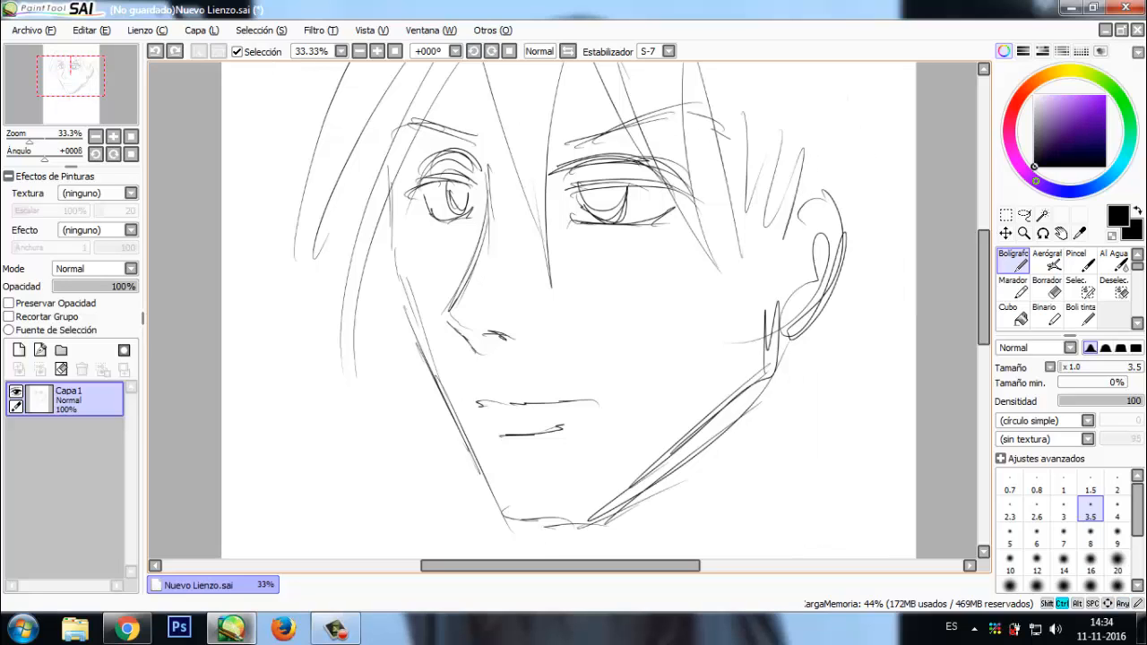
pyautogui.hotkey('ctrl', 'z')
pyautogui.hotkey('ctrl', 'z')
pyautogui.hotkey('ctrl', 'z')
pyautogui.hotkey('ctrl', 'z')
pyautogui.hotkey('ctrl', 'z')
pyautogui.hotkey('ctrl', 'z')
pyautogui.hotkey('ctrl', 'z')
pyautogui.hotkey('ctrl', 'z')
pyautogui.hotkey('ctrl', 'z')
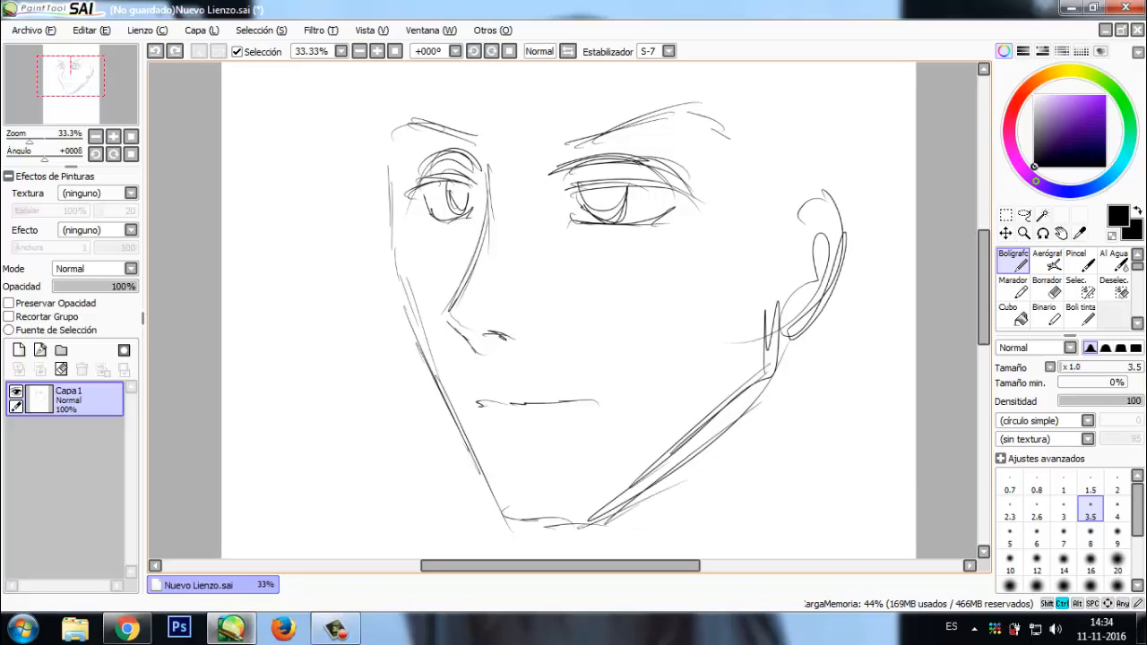
# Undo further back to remove the ear, the jawline, the mouth and the face contour
pyautogui.hotkey('ctrl', 'z')
pyautogui.hotkey('ctrl', 'z')
pyautogui.hotkey('ctrl', 'z')
pyautogui.hotkey('ctrl', 'z')
pyautogui.hotkey('ctrl', 'z')
pyautogui.hotkey('ctrl', 'z')
pyautogui.hotkey('ctrl', 'z')
pyautogui.hotkey('ctrl', 'z')
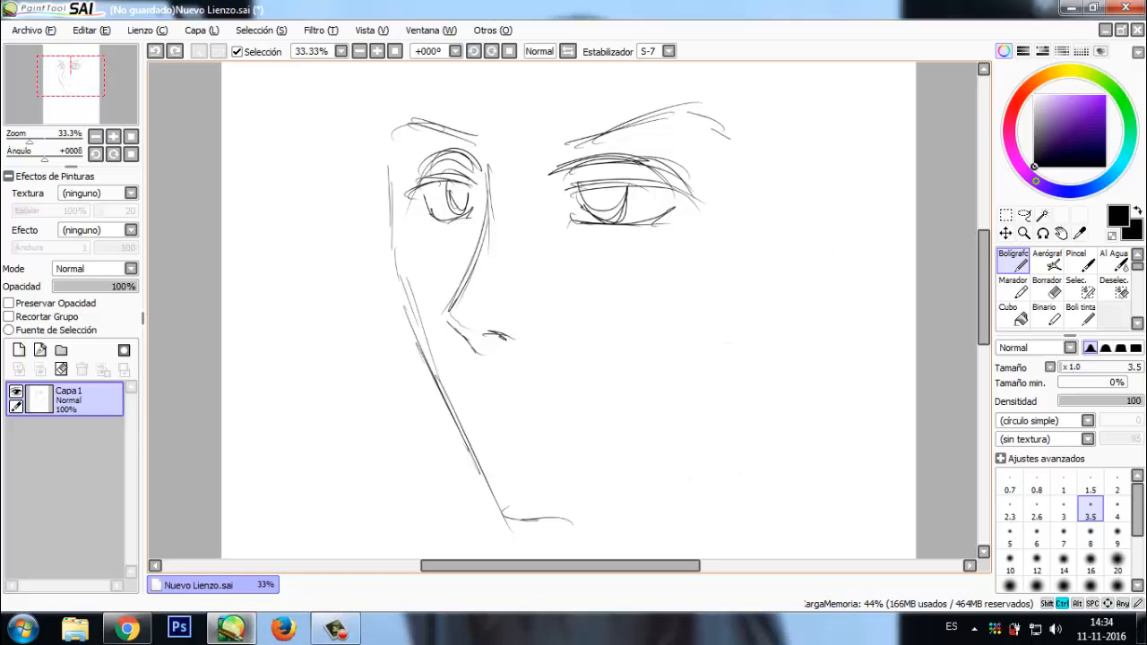
pyautogui.hotkey('ctrl', 'z')
pyautogui.hotkey('ctrl', 'z')
pyautogui.hotkey('ctrl', 'z')
pyautogui.hotkey('ctrl', 'z')
pyautogui.hotkey('ctrl', 'z')
pyautogui.hotkey('ctrl', 'z')
pyautogui.hotkey('ctrl', 'z')
pyautogui.hotkey('ctrl', 'z')
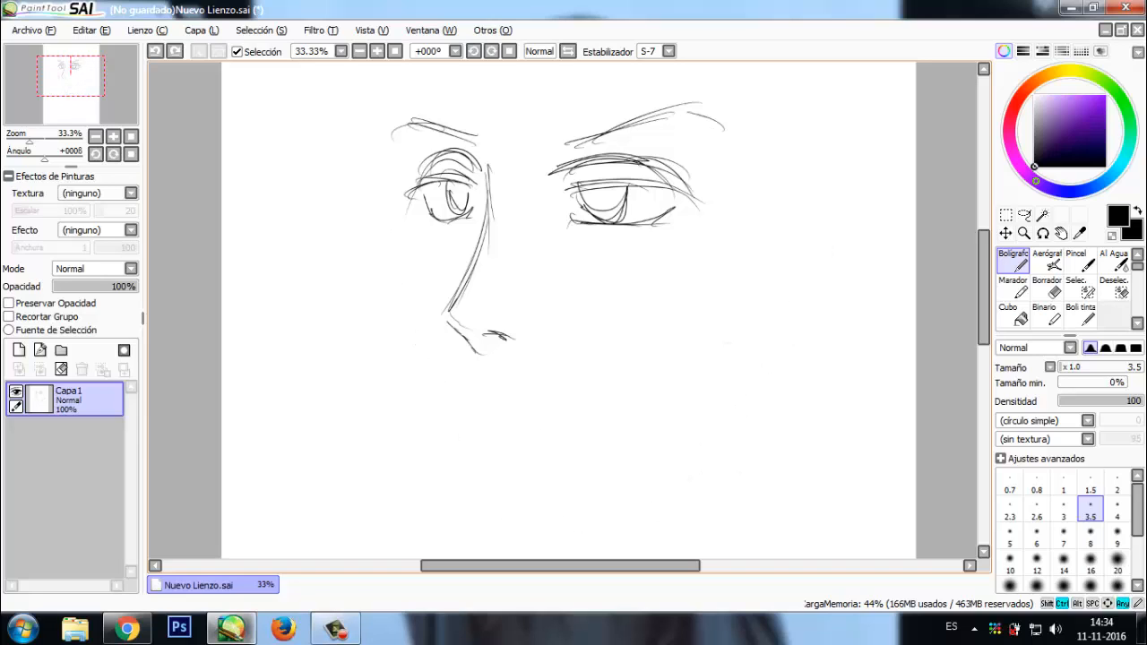
# Undo the eyebrows, the irises and the lower lids until only the upper lids and nose remain
pyautogui.hotkey('ctrl', 'z')
pyautogui.hotkey('ctrl', 'z')
pyautogui.hotkey('ctrl', 'z')
pyautogui.hotkey('ctrl', 'z')
pyautogui.hotkey('ctrl', 'z')
pyautogui.hotkey('ctrl', 'z')
pyautogui.hotkey('ctrl', 'z')
pyautogui.hotkey('ctrl', 'z')
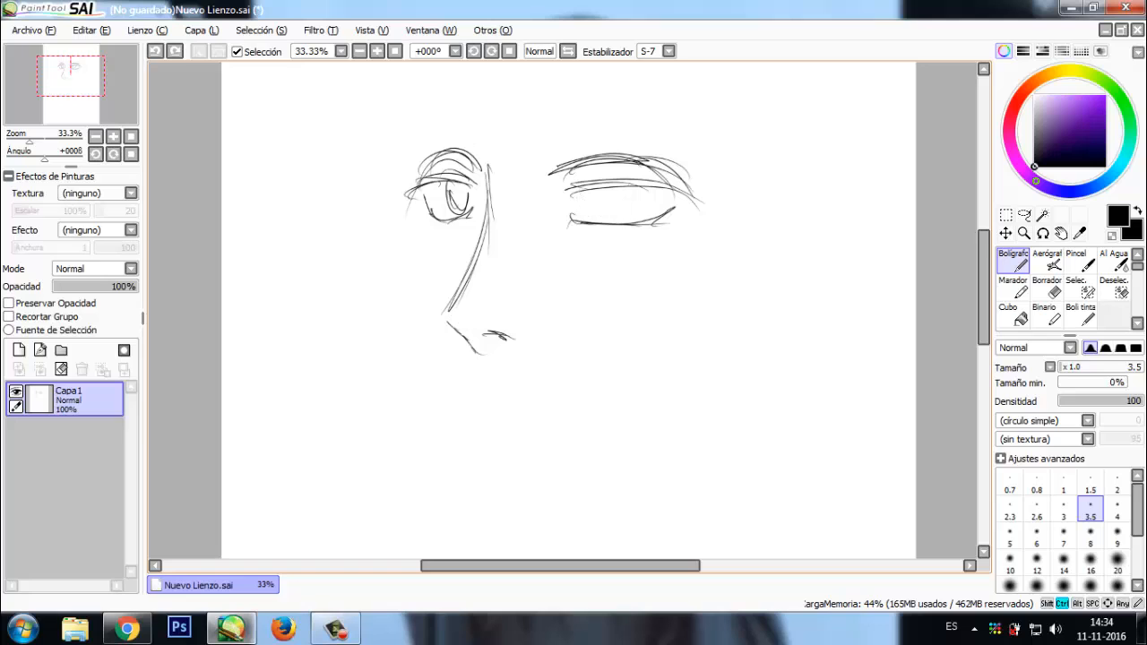
pyautogui.hotkey('ctrl', 'z')
pyautogui.hotkey('ctrl', 'z')
pyautogui.hotkey('ctrl', 'z')
pyautogui.hotkey('ctrl', 'z')
pyautogui.hotkey('ctrl', 'z')
pyautogui.hotkey('ctrl', 'z')
pyautogui.hotkey('ctrl', 'z')
pyautogui.hotkey('ctrl', 'z')
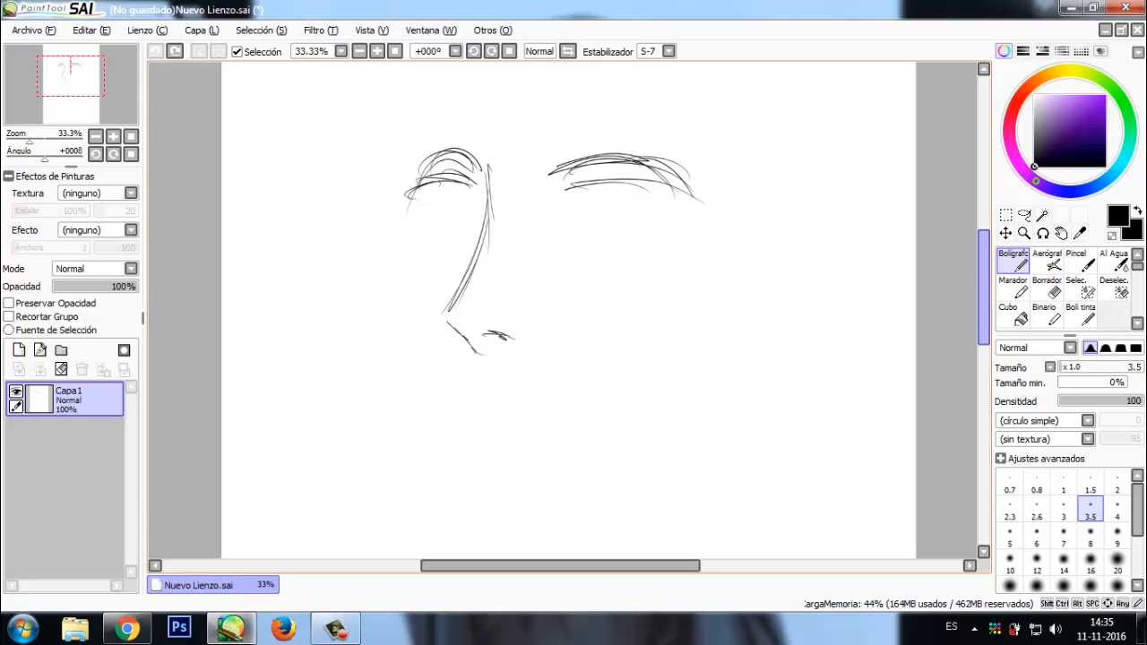
# Set the pen size to 20, switch to the Eraser and set the stabilizer to 9
pyautogui.click(1047, 286)
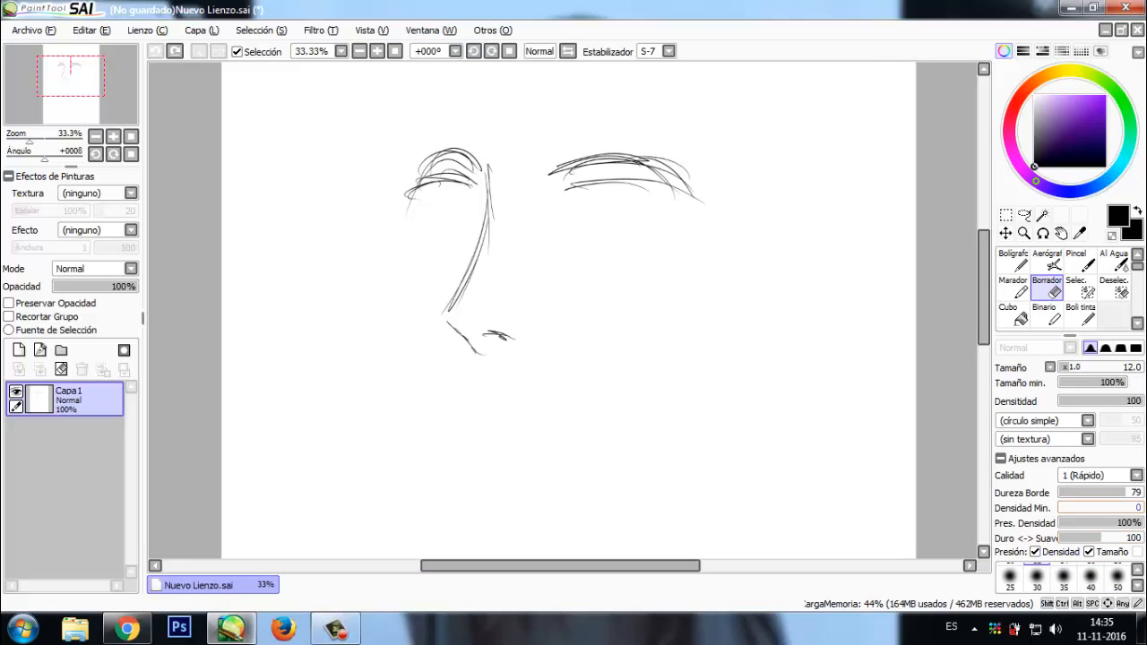
pyautogui.click(1013, 261)
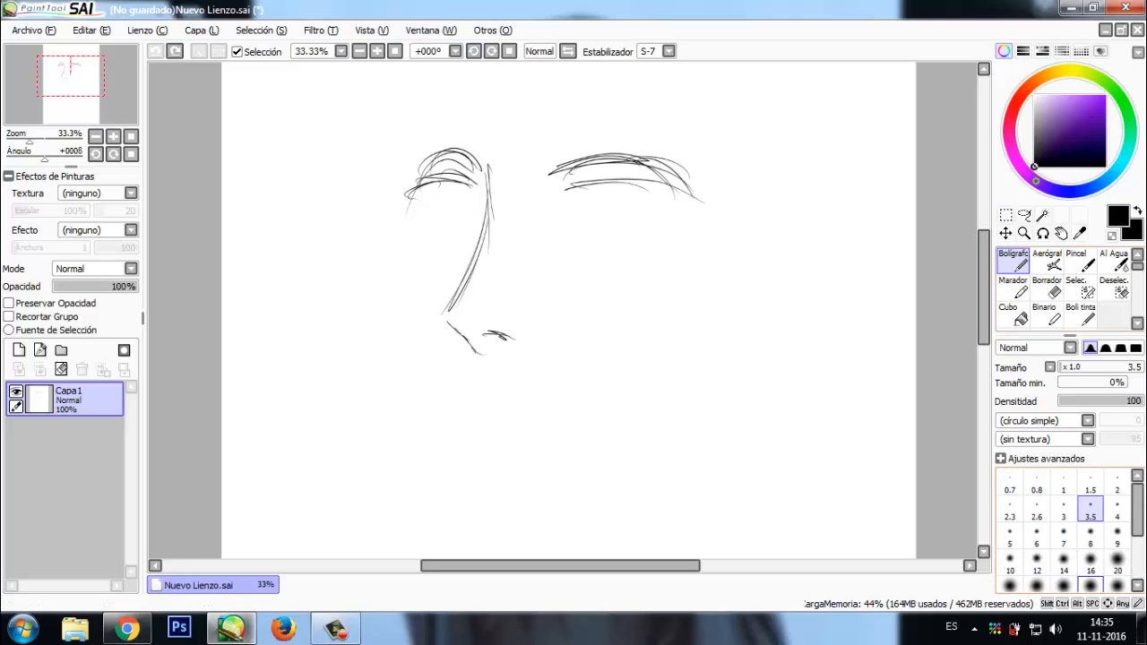
pyautogui.click(1117, 562)
pyautogui.click(1046, 286)
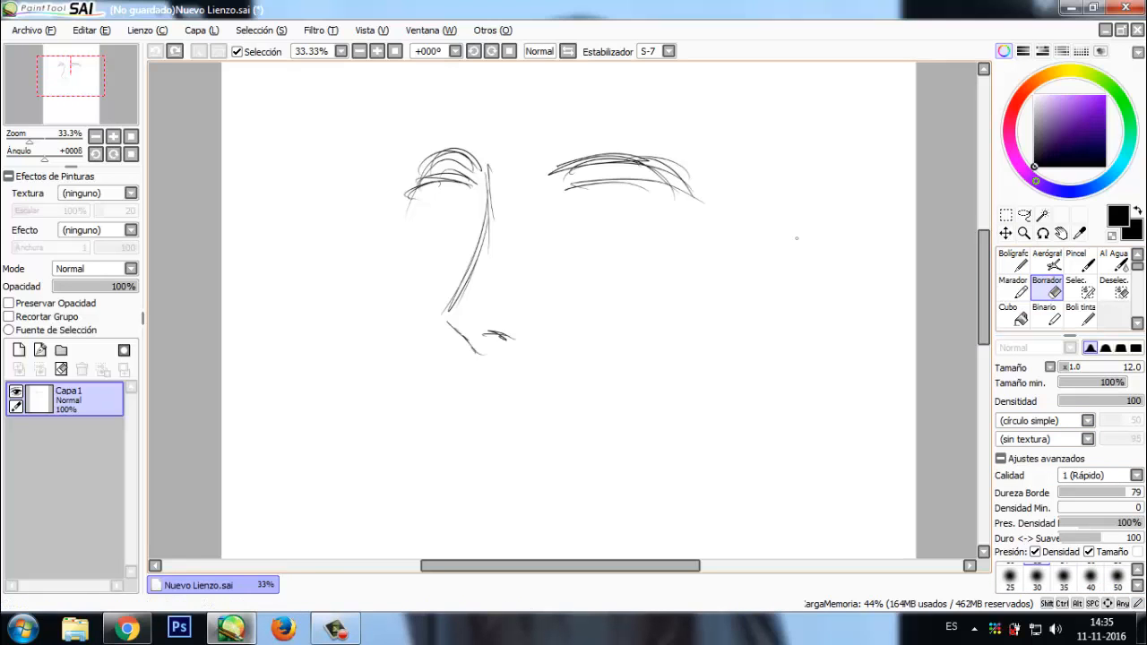
pyautogui.click(686, 207)
pyautogui.click(667, 51)
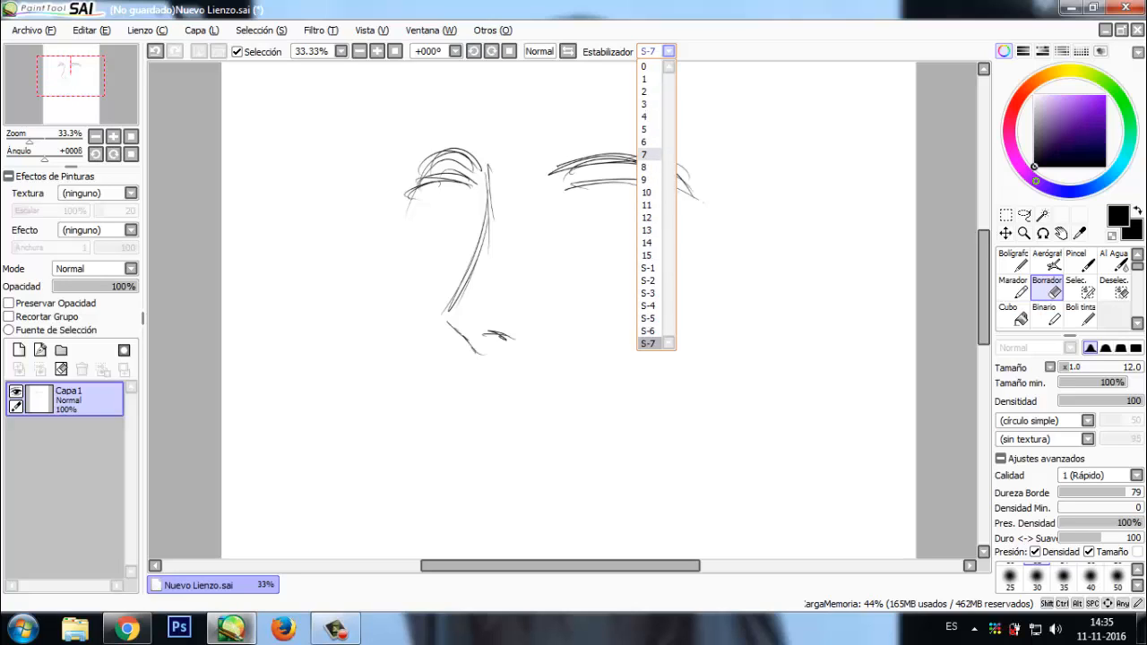
pyautogui.click(645, 179)
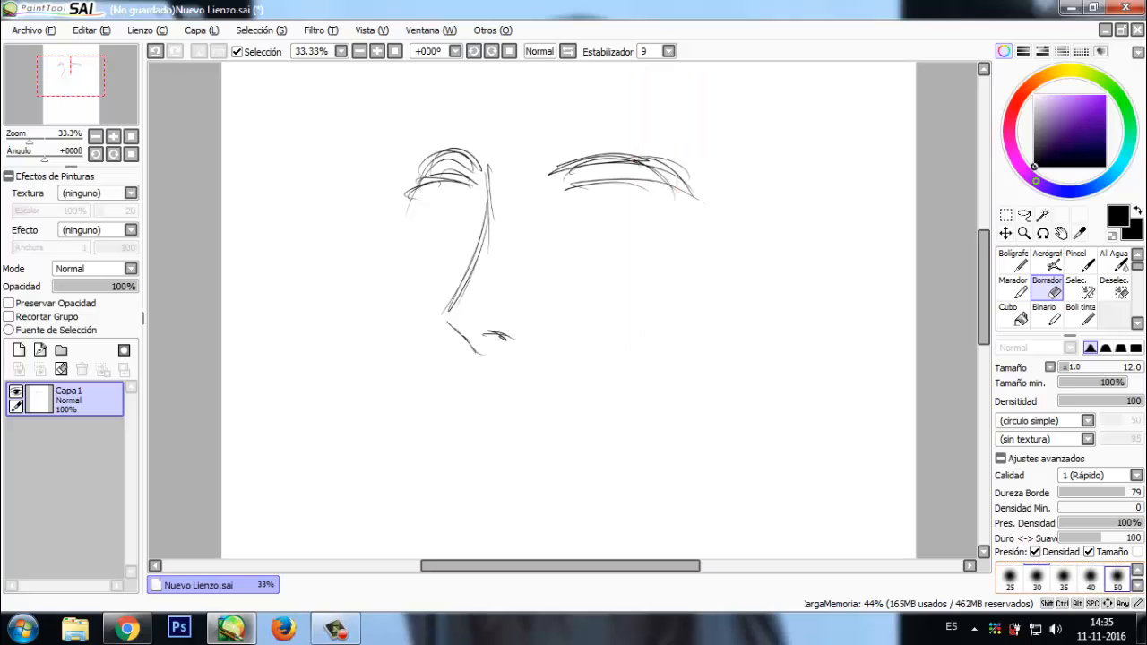
# Erase the remaining eyelid and nose strokes with the Eraser at size 50
pyautogui.click(1117, 576)
pyautogui.moveTo(688, 176)
pyautogui.mouseDown()
pyautogui.moveTo(662, 207)
pyautogui.moveTo(711, 188)
pyautogui.moveTo(613, 185)
pyautogui.moveTo(632, 155)
pyautogui.moveTo(560, 166)
pyautogui.moveTo(616, 160)
pyautogui.moveTo(586, 193)
pyautogui.moveTo(602, 161)
pyautogui.moveTo(425, 155)
pyautogui.moveTo(419, 167)
pyautogui.moveTo(478, 156)
pyautogui.moveTo(492, 200)
pyautogui.moveTo(444, 323)
pyautogui.moveTo(490, 354)
pyautogui.moveTo(506, 336)
pyautogui.moveTo(466, 344)
pyautogui.mouseUp()
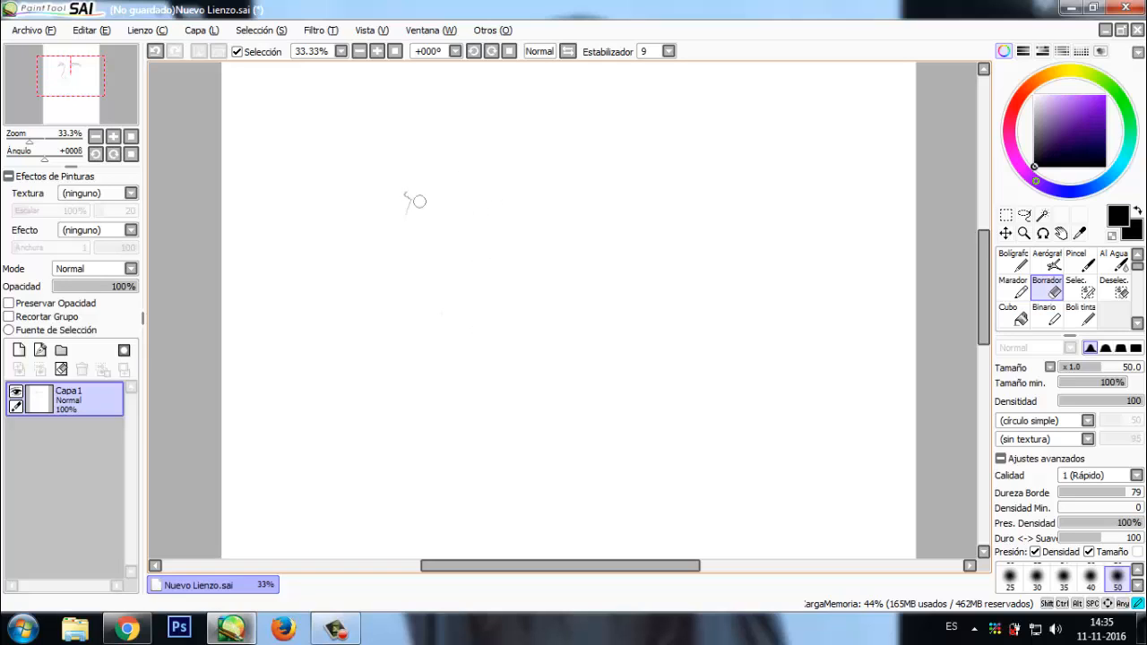
pyautogui.moveTo(419, 202); pyautogui.dragTo(412, 205)
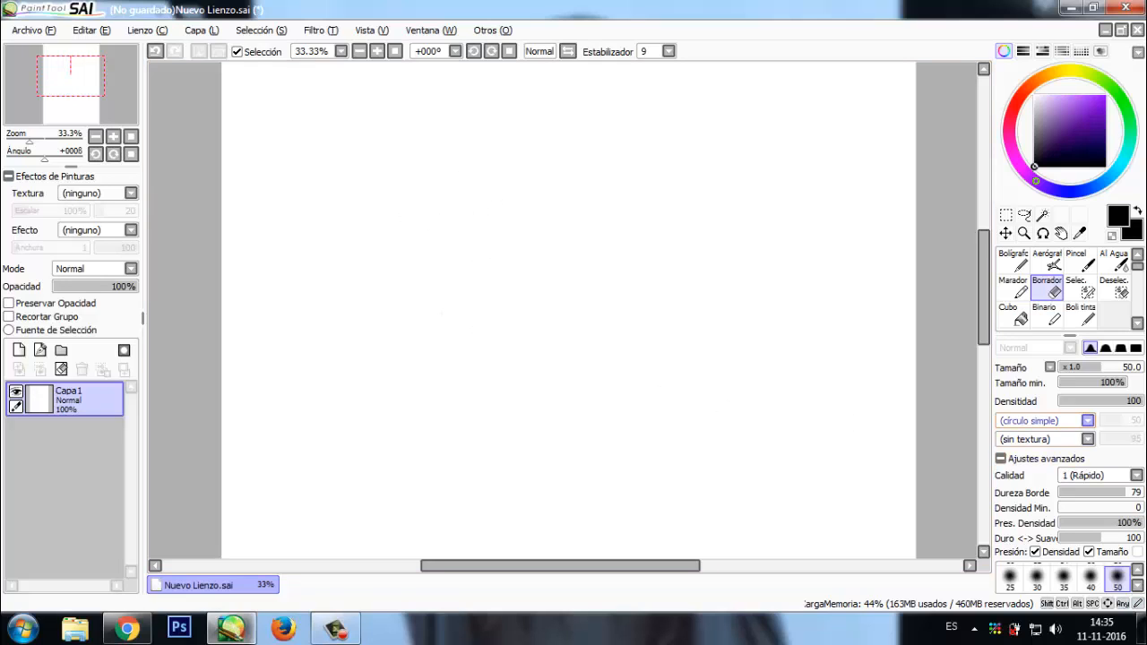
# Switch back to the pen (Bolígrafo) and set its size to 50
pyautogui.press('n')
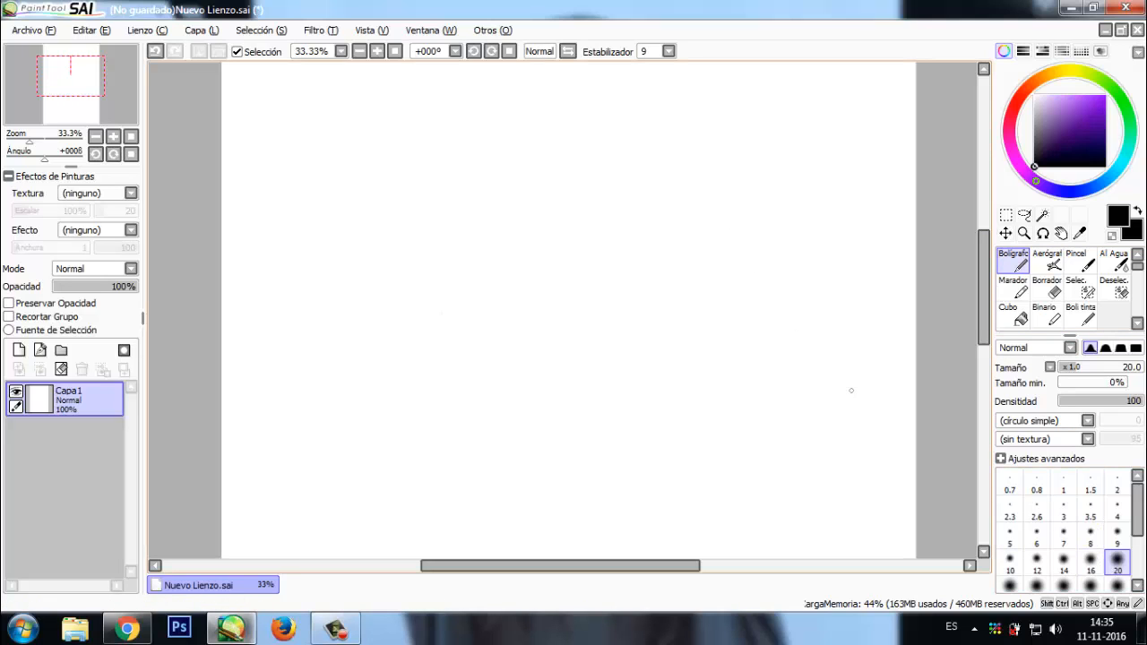
pyautogui.click(1117, 583)
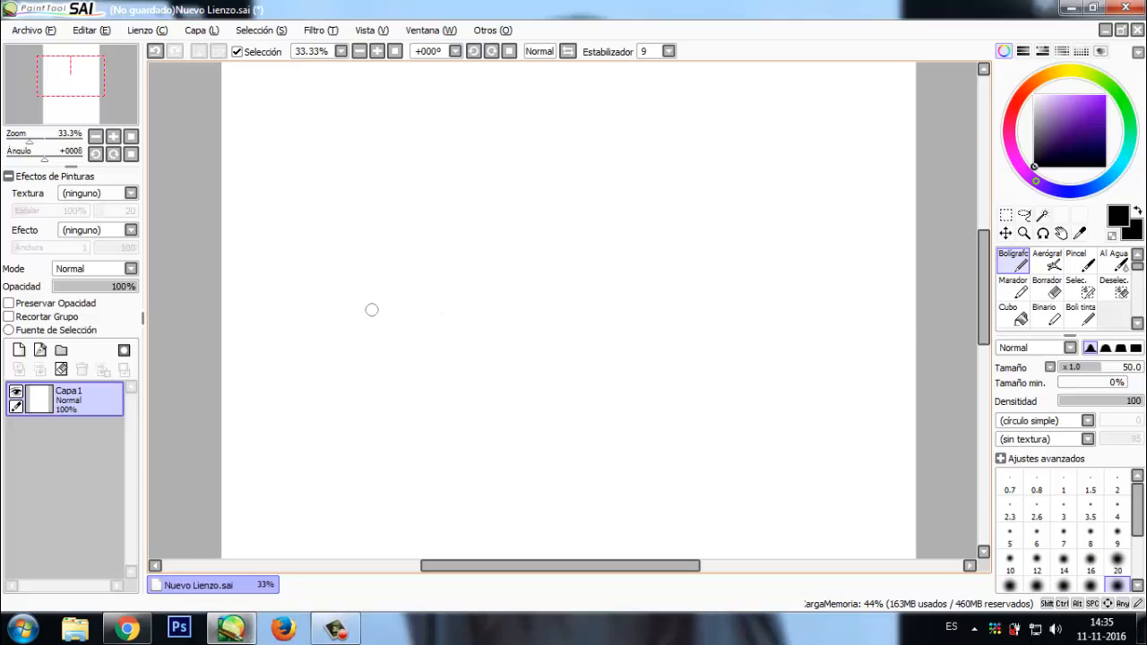
# Try three thick tapered curved strokes on the empty canvas and undo them
pyautogui.moveTo(346, 338)
pyautogui.mouseDown()
pyautogui.moveTo(392, 293)
pyautogui.moveTo(501, 234)
pyautogui.moveTo(673, 180)
pyautogui.mouseUp()
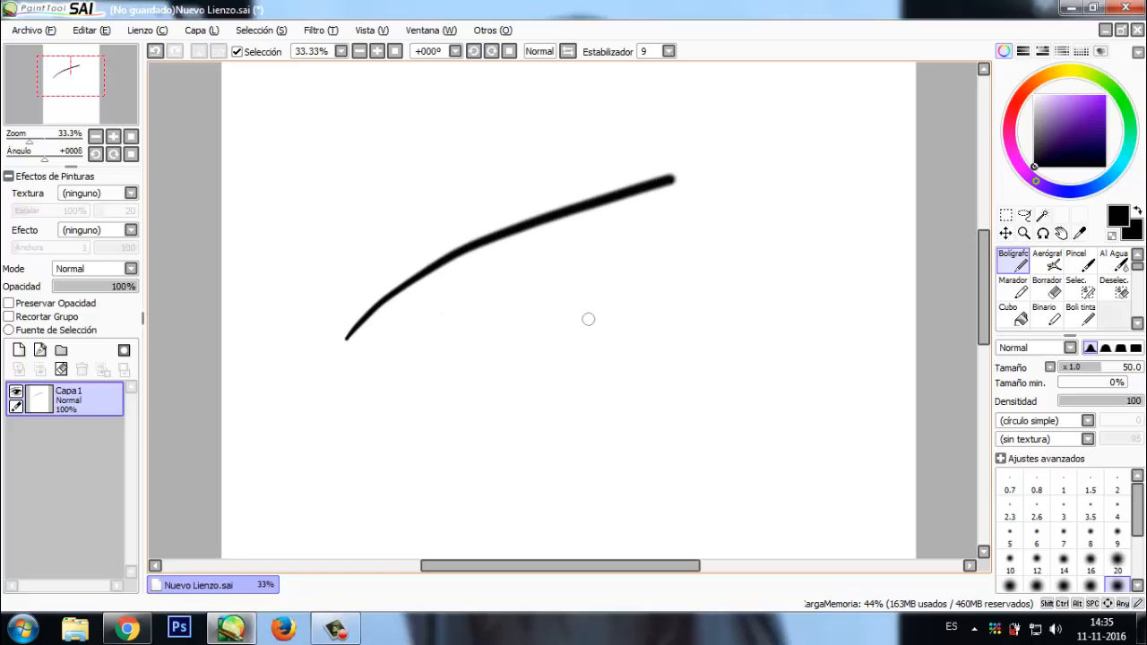
pyautogui.moveTo(792, 216)
pyautogui.mouseDown()
pyautogui.moveTo(743, 241)
pyautogui.moveTo(549, 424)
pyautogui.mouseUp()
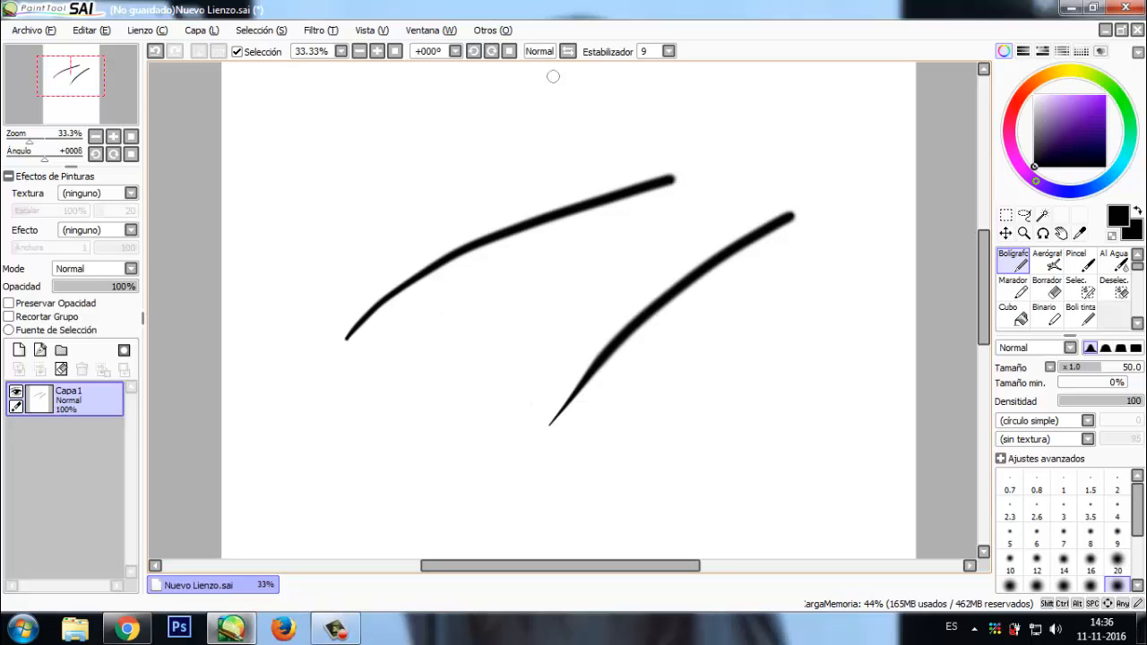
pyautogui.moveTo(605, 97)
pyautogui.mouseDown()
pyautogui.moveTo(430, 159)
pyautogui.moveTo(372, 217)
pyautogui.mouseUp()
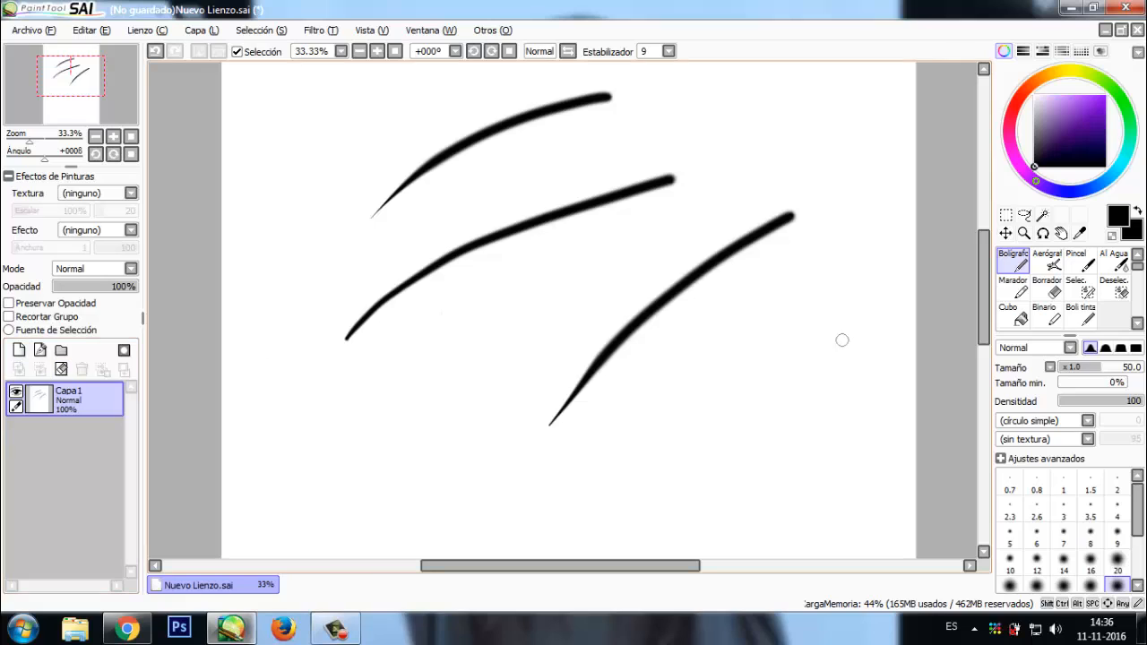
pyautogui.hotkey('ctrl', 'z')
pyautogui.hotkey('ctrl', 'z')
pyautogui.hotkey('ctrl', 'z')
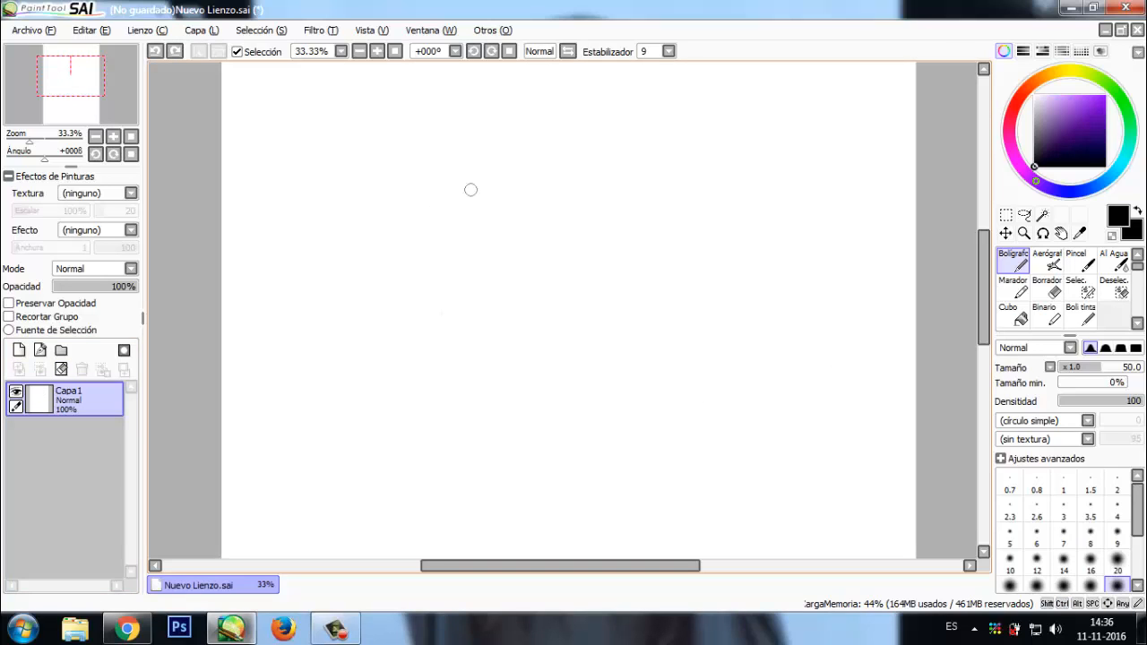
# Draw a cartoon face with an open oval outline, two round eyes, a nose and a smiling mouth
pyautogui.moveTo(481, 165)
pyautogui.mouseDown()
pyautogui.moveTo(434, 351)
pyautogui.moveTo(689, 208)
pyautogui.mouseUp()
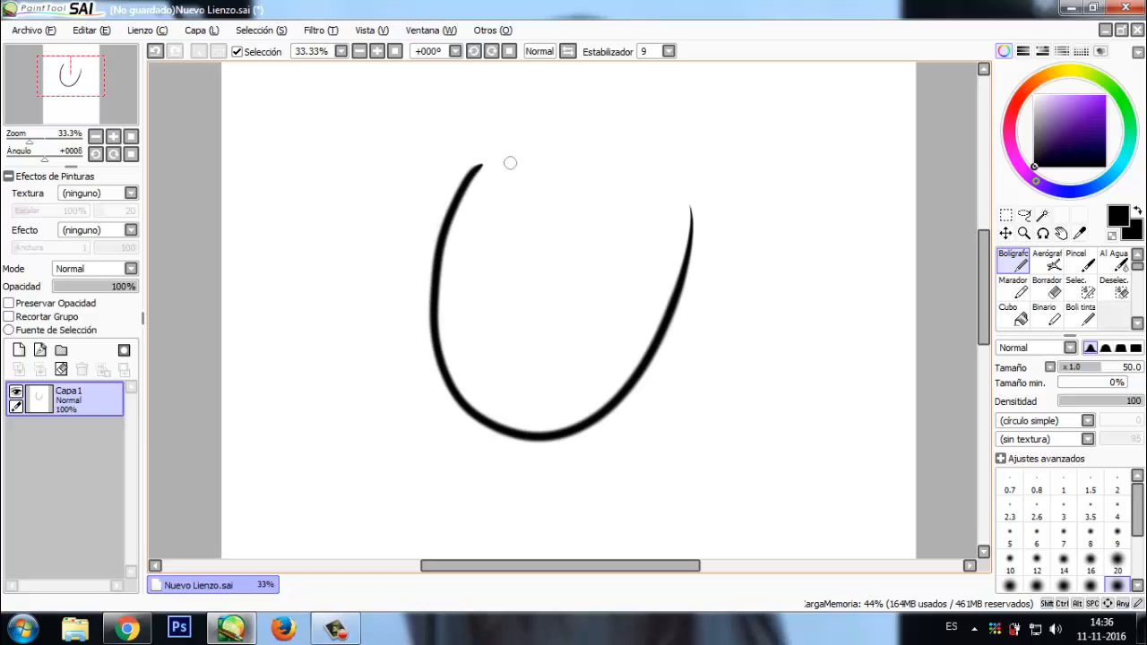
pyautogui.moveTo(602, 252)
pyautogui.mouseDown()
pyautogui.moveTo(608, 218)
pyautogui.moveTo(638, 251)
pyautogui.moveTo(599, 249)
pyautogui.mouseUp()
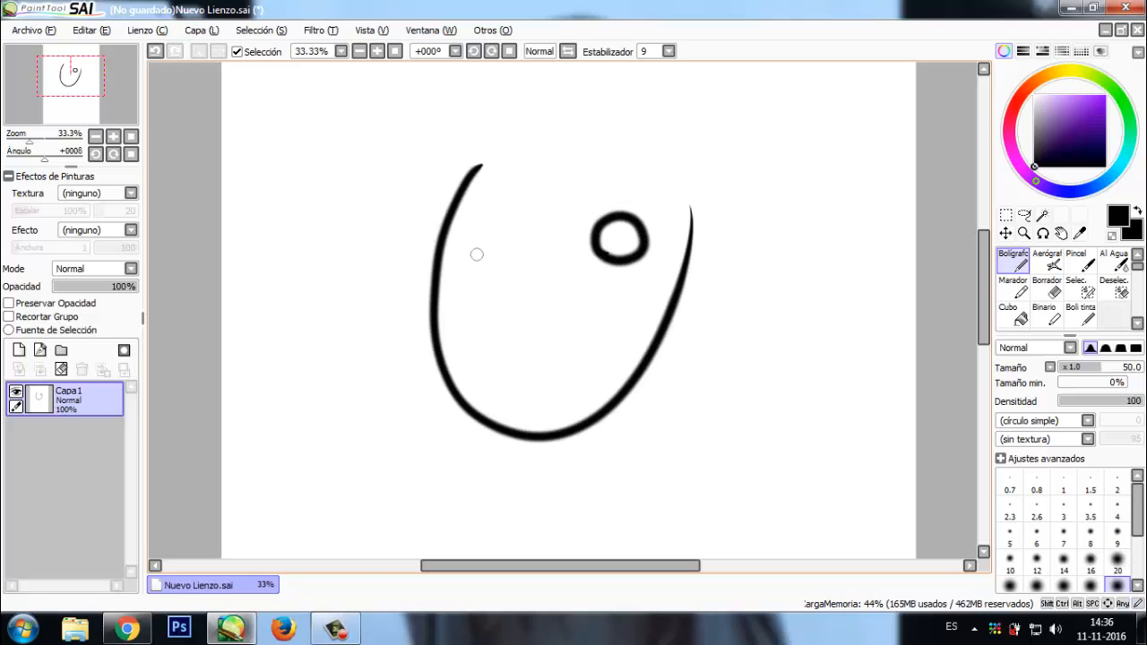
pyautogui.moveTo(481, 231)
pyautogui.mouseDown()
pyautogui.moveTo(526, 225)
pyautogui.moveTo(476, 235)
pyautogui.mouseUp()
pyautogui.moveTo(543, 275)
pyautogui.mouseDown()
pyautogui.moveTo(519, 304)
pyautogui.moveTo(595, 321)
pyautogui.mouseUp()
# Draw a tilted beret on top of the head and decorate it with four round spots
pyautogui.moveTo(479, 163)
pyautogui.mouseDown()
pyautogui.moveTo(451, 114)
pyautogui.moveTo(608, 80)
pyautogui.moveTo(745, 193)
pyautogui.moveTo(601, 189)
pyautogui.moveTo(464, 143)
pyautogui.mouseUp()
pyautogui.moveTo(565, 86); pyautogui.dragTo(578, 94)
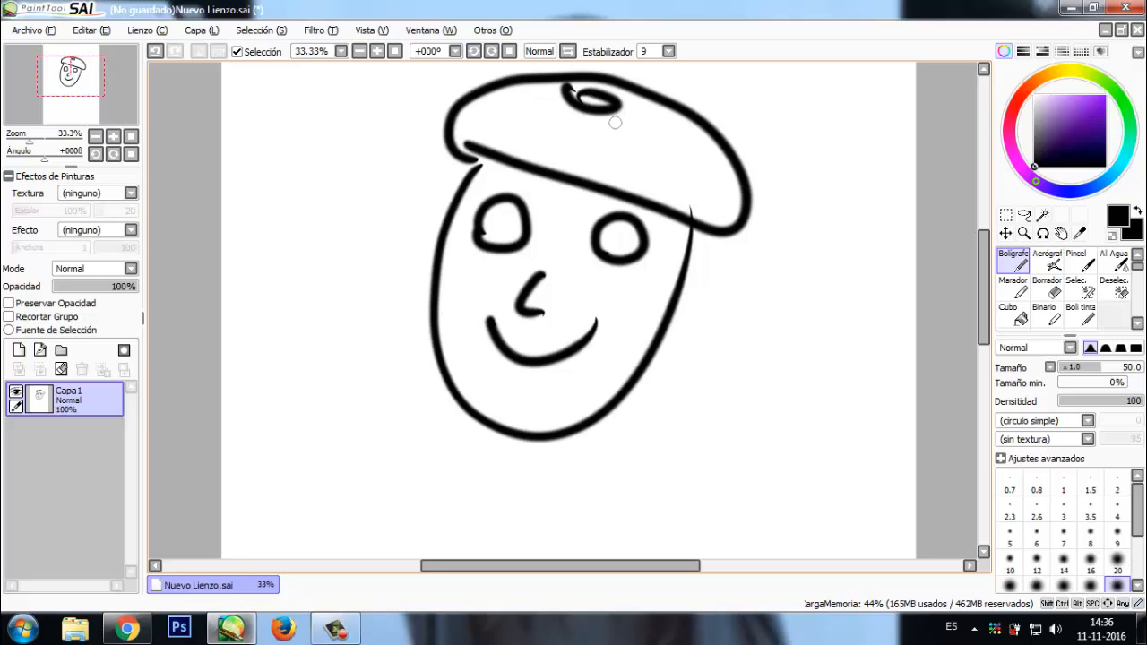
pyautogui.moveTo(681, 140); pyautogui.dragTo(692, 145)
pyautogui.moveTo(502, 133); pyautogui.dragTo(515, 142)
pyautogui.moveTo(626, 149); pyautogui.dragTo(616, 154)
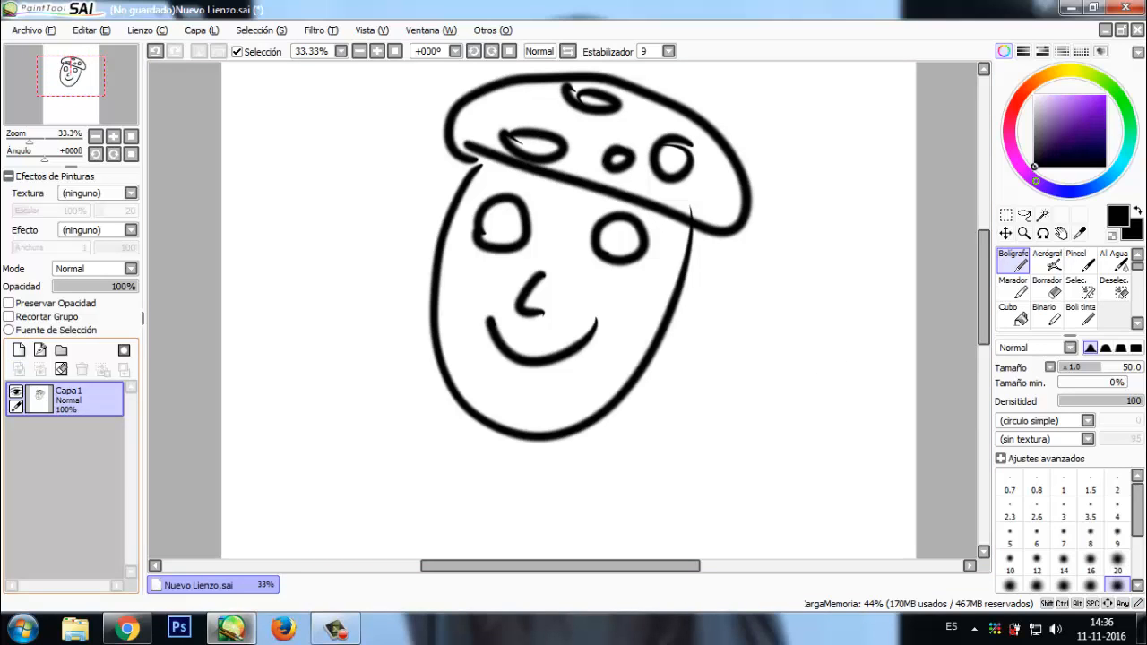
# Add a new layer and move it below the Capa1 line drawing
pyautogui.click(19, 349)
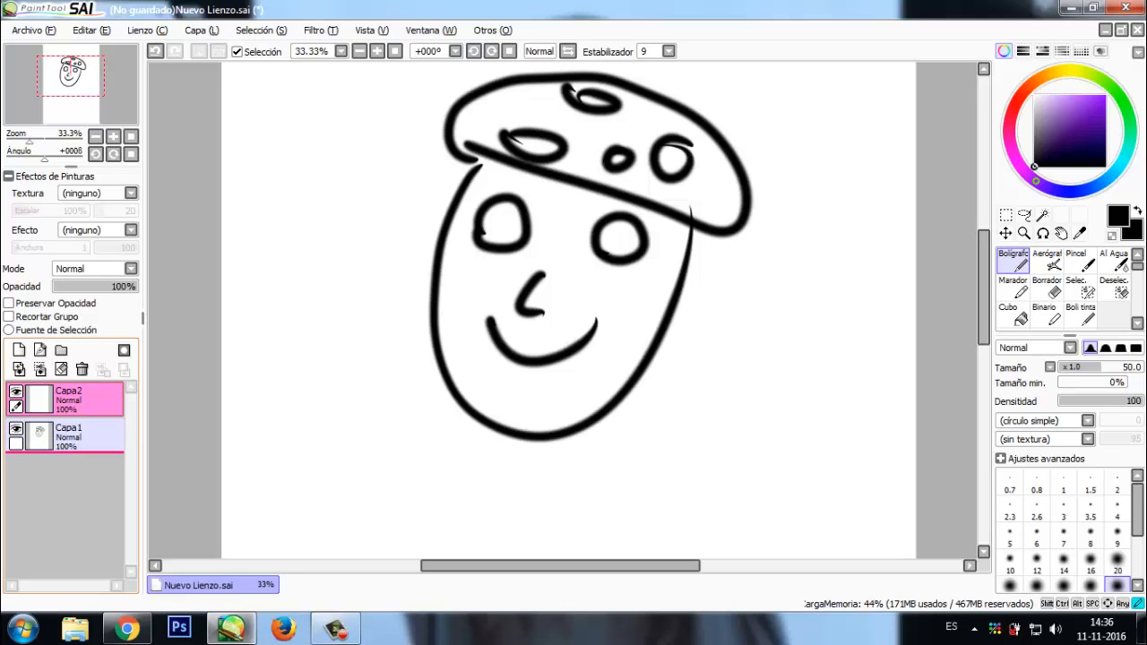
pyautogui.moveTo(63, 399); pyautogui.dragTo(62, 448)
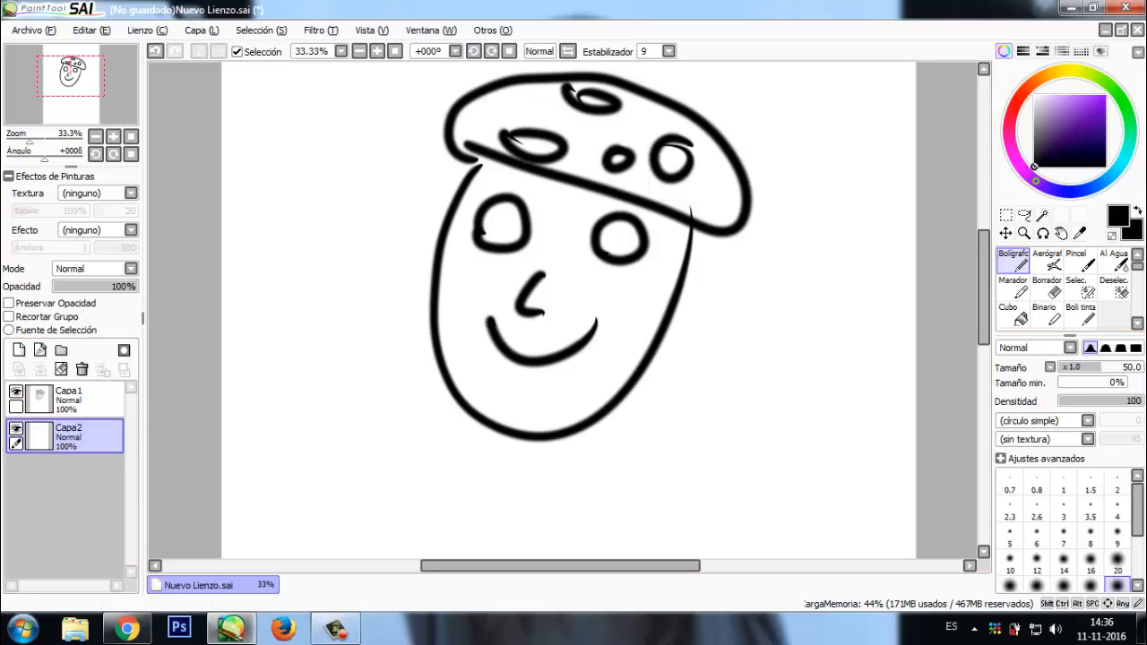
# Choose the brush (Pincel) at size 50 with a light beige skin colour
pyautogui.click(1034, 81)
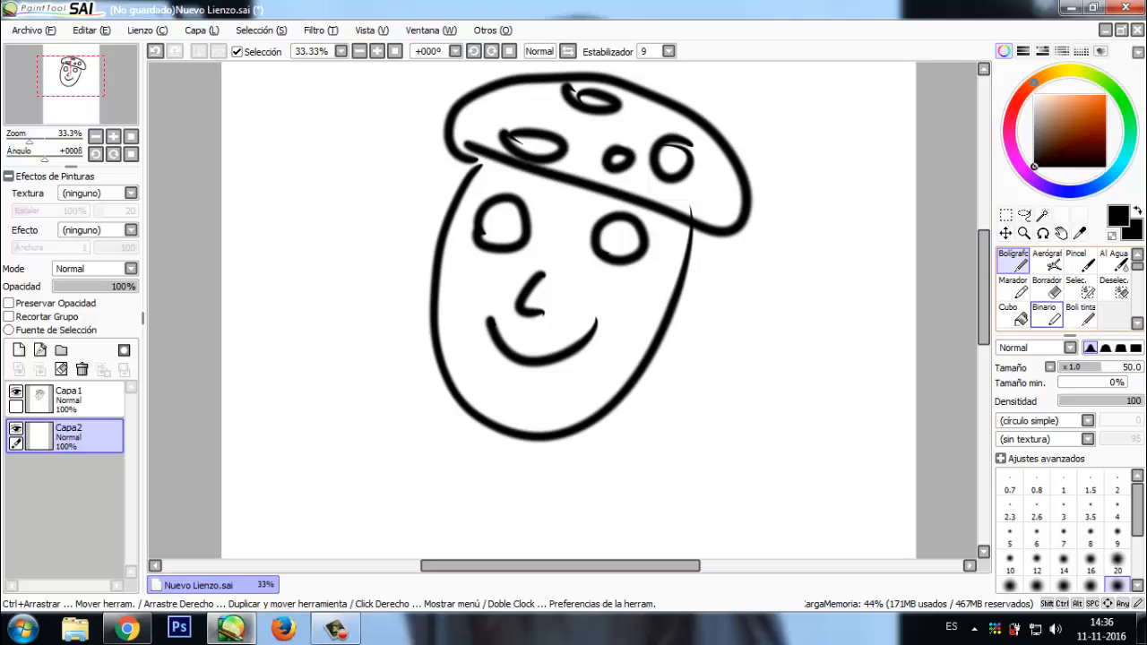
pyautogui.click(1082, 261)
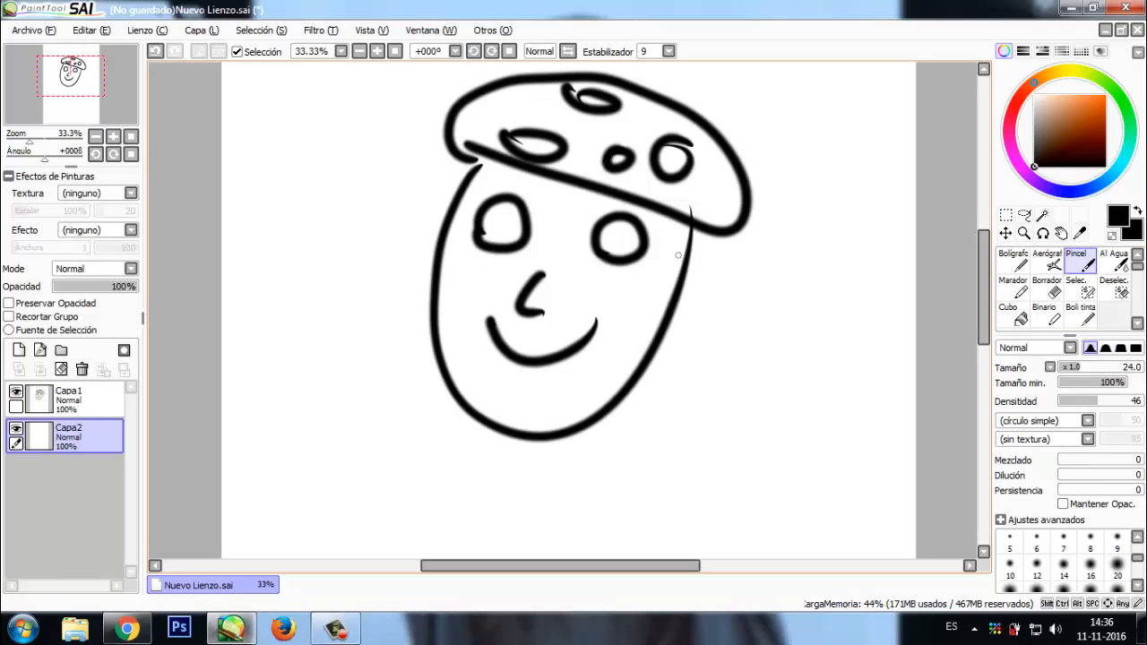
pyautogui.moveTo(1034, 82); pyautogui.dragTo(1047, 75)
pyautogui.click(1067, 115)
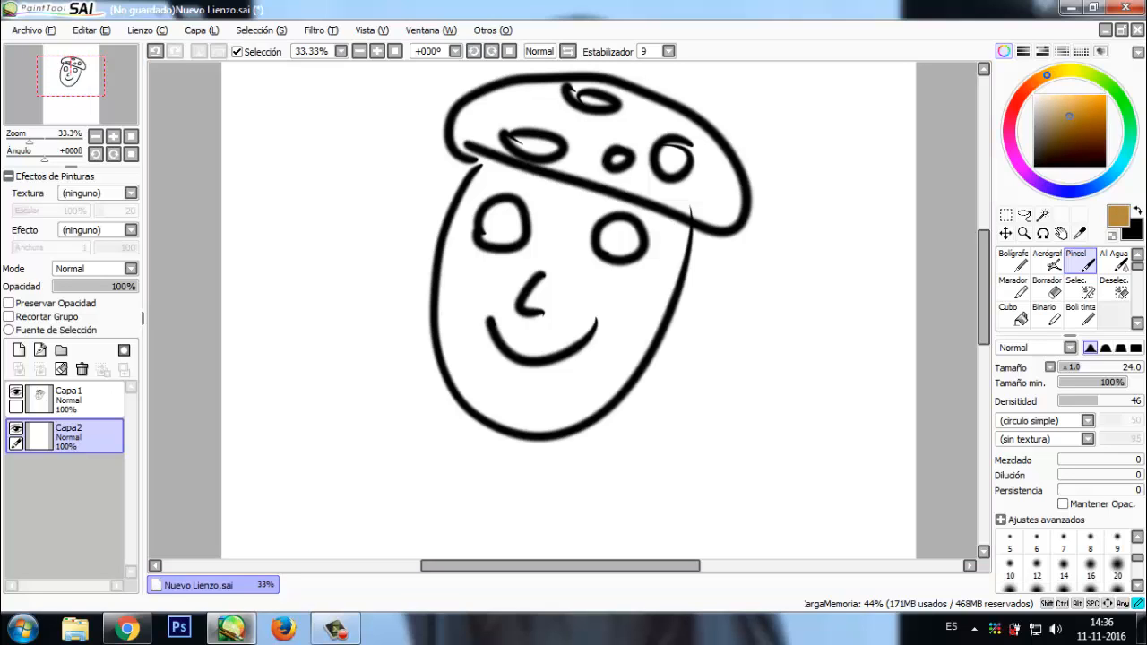
pyautogui.moveTo(1068, 118)
pyautogui.mouseDown()
pyautogui.moveTo(1050, 117)
pyautogui.moveTo(1056, 105)
pyautogui.mouseUp()
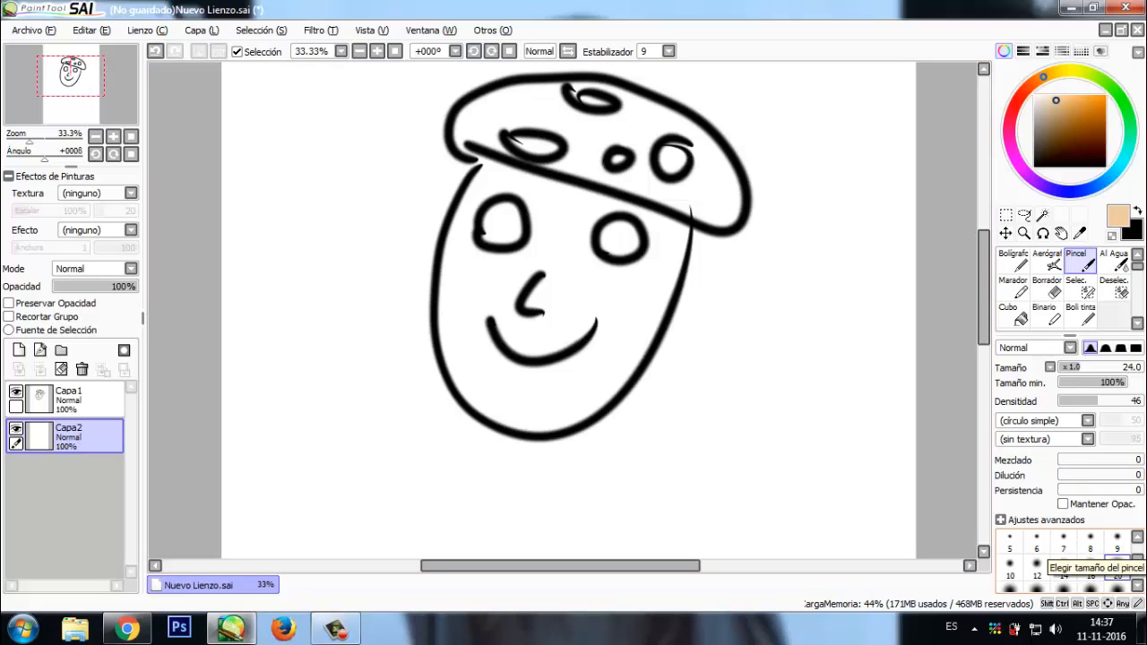
pyautogui.click(1117, 566)
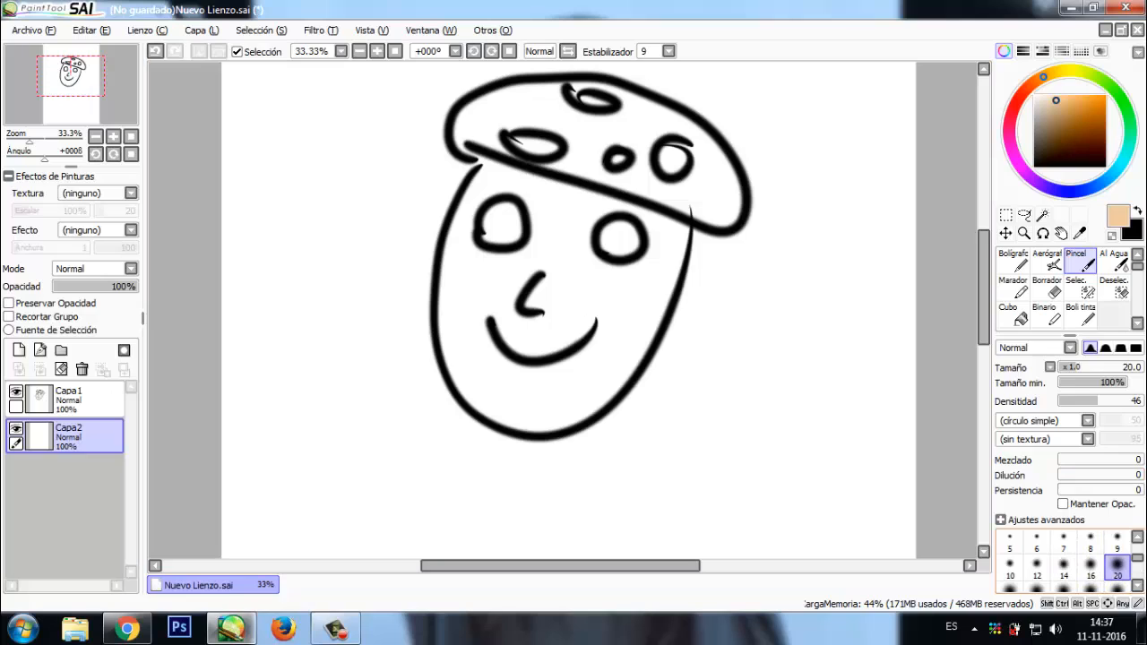
pyautogui.scroll(-1, 1117, 566)
pyautogui.click(1117, 566)
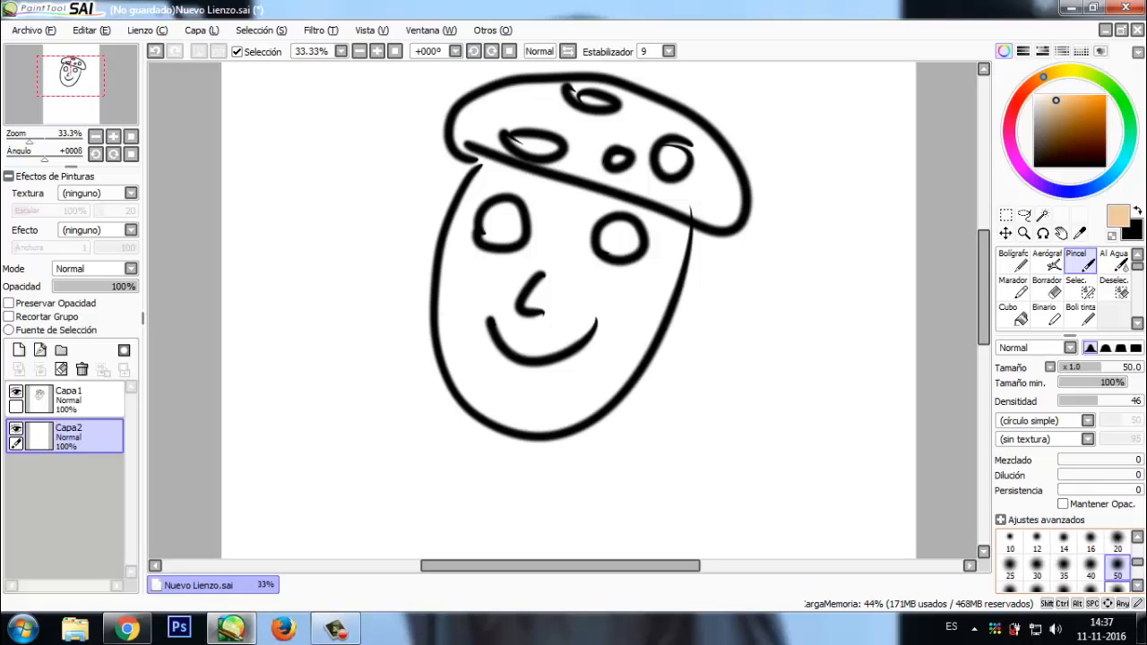
# Paint the face beige inside its outline on Capa2, enlarging the brush to 120 for the right side
pyautogui.moveTo(526, 266)
pyautogui.mouseDown()
pyautogui.moveTo(556, 261)
pyautogui.moveTo(494, 327)
pyautogui.moveTo(570, 283)
pyautogui.moveTo(550, 318)
pyautogui.moveTo(563, 315)
pyautogui.moveTo(504, 366)
pyautogui.moveTo(585, 329)
pyautogui.moveTo(543, 360)
pyautogui.moveTo(604, 333)
pyautogui.moveTo(553, 391)
pyautogui.moveTo(614, 359)
pyautogui.moveTo(567, 416)
pyautogui.moveTo(550, 331)
pyautogui.moveTo(512, 323)
pyautogui.moveTo(546, 258)
pyautogui.moveTo(498, 286)
pyautogui.moveTo(548, 232)
pyautogui.moveTo(479, 261)
pyautogui.moveTo(515, 208)
pyautogui.moveTo(493, 215)
pyautogui.moveTo(499, 204)
pyautogui.moveTo(481, 199)
pyautogui.moveTo(468, 210)
pyautogui.moveTo(471, 189)
pyautogui.moveTo(480, 185)
pyautogui.moveTo(447, 286)
pyautogui.moveTo(475, 179)
pyautogui.moveTo(447, 307)
pyautogui.moveTo(444, 294)
pyautogui.moveTo(461, 221)
pyautogui.moveTo(453, 360)
pyautogui.moveTo(471, 236)
pyautogui.moveTo(444, 310)
pyautogui.moveTo(453, 238)
pyautogui.moveTo(452, 360)
pyautogui.moveTo(490, 418)
pyautogui.moveTo(465, 263)
pyautogui.moveTo(472, 328)
pyautogui.moveTo(482, 312)
pyautogui.moveTo(467, 334)
pyautogui.moveTo(478, 253)
pyautogui.moveTo(471, 265)
pyautogui.moveTo(458, 253)
pyautogui.moveTo(487, 161)
pyautogui.moveTo(609, 208)
pyautogui.moveTo(515, 195)
pyautogui.moveTo(575, 218)
pyautogui.moveTo(583, 257)
pyautogui.mouseUp()
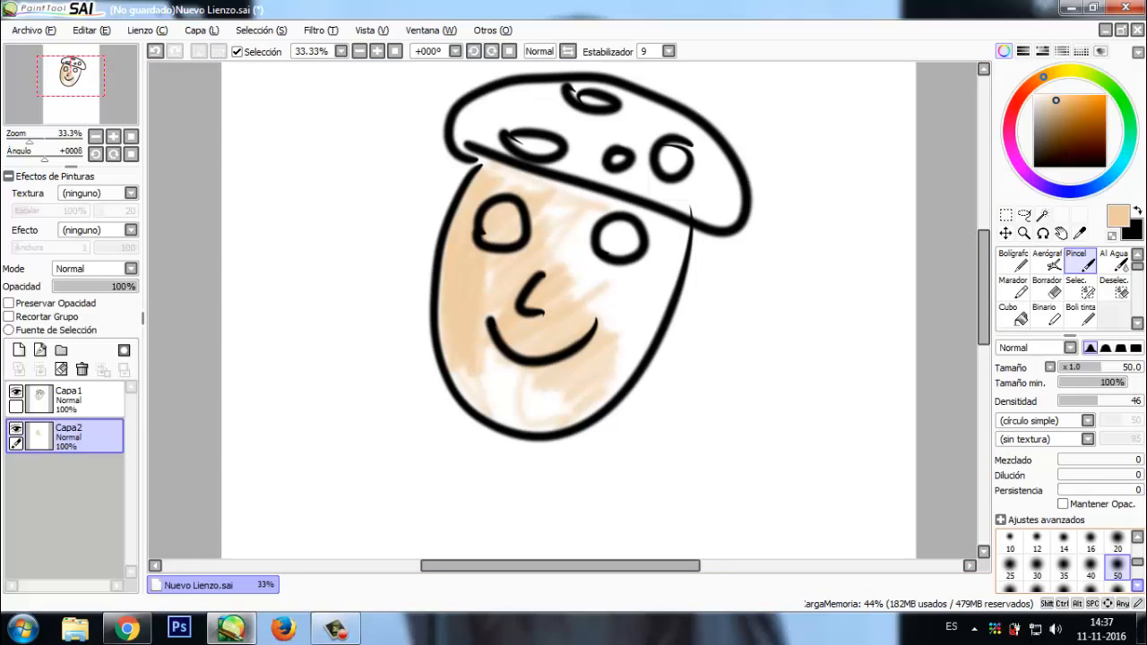
pyautogui.scroll(-1, 1117, 564)
pyautogui.click(1117, 568)
pyautogui.moveTo(599, 267)
pyautogui.mouseDown()
pyautogui.moveTo(628, 279)
pyautogui.moveTo(663, 249)
pyautogui.moveTo(593, 359)
pyautogui.moveTo(661, 235)
pyautogui.moveTo(586, 363)
pyautogui.moveTo(665, 251)
pyautogui.moveTo(598, 387)
pyautogui.moveTo(656, 291)
pyautogui.mouseUp()
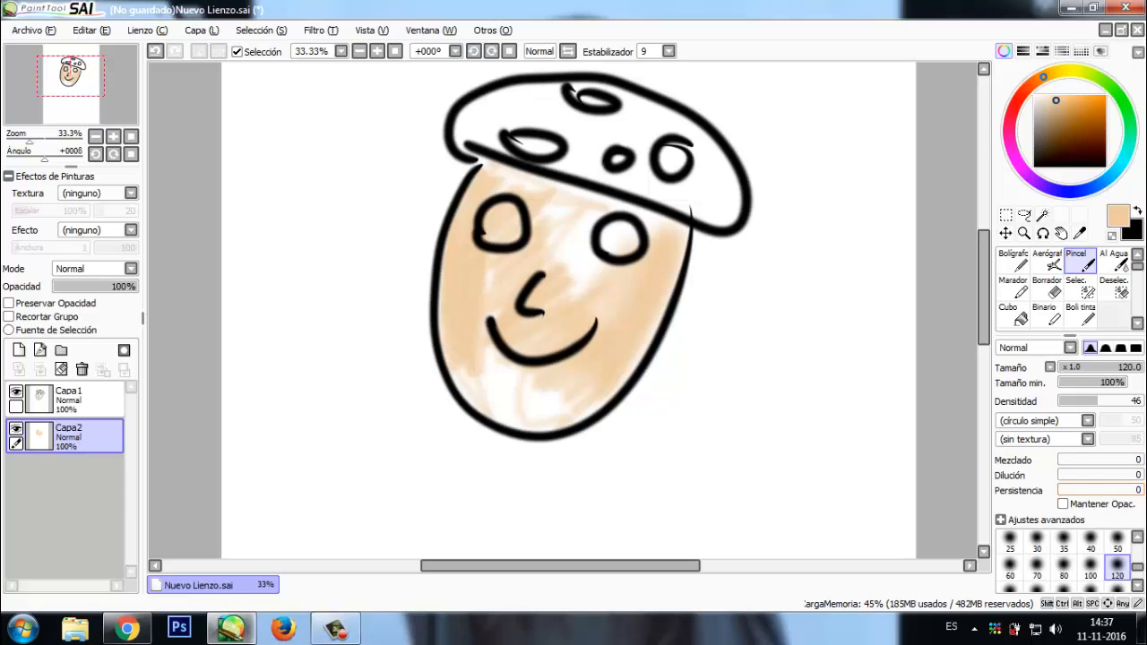
# Paint the right half of the beret beige, and darken its right end with an orange-brown
pyautogui.moveTo(654, 199)
pyautogui.mouseDown()
pyautogui.moveTo(687, 188)
pyautogui.moveTo(674, 208)
pyautogui.moveTo(694, 193)
pyautogui.moveTo(681, 165)
pyautogui.moveTo(725, 210)
pyautogui.moveTo(682, 134)
pyautogui.moveTo(646, 150)
pyautogui.moveTo(643, 117)
pyautogui.moveTo(600, 99)
pyautogui.moveTo(688, 136)
pyautogui.moveTo(650, 116)
pyautogui.moveTo(717, 186)
pyautogui.moveTo(613, 133)
pyautogui.moveTo(619, 163)
pyautogui.moveTo(670, 201)
pyautogui.moveTo(638, 128)
pyautogui.moveTo(609, 111)
pyautogui.moveTo(591, 149)
pyautogui.moveTo(625, 184)
pyautogui.moveTo(628, 157)
pyautogui.mouseUp()
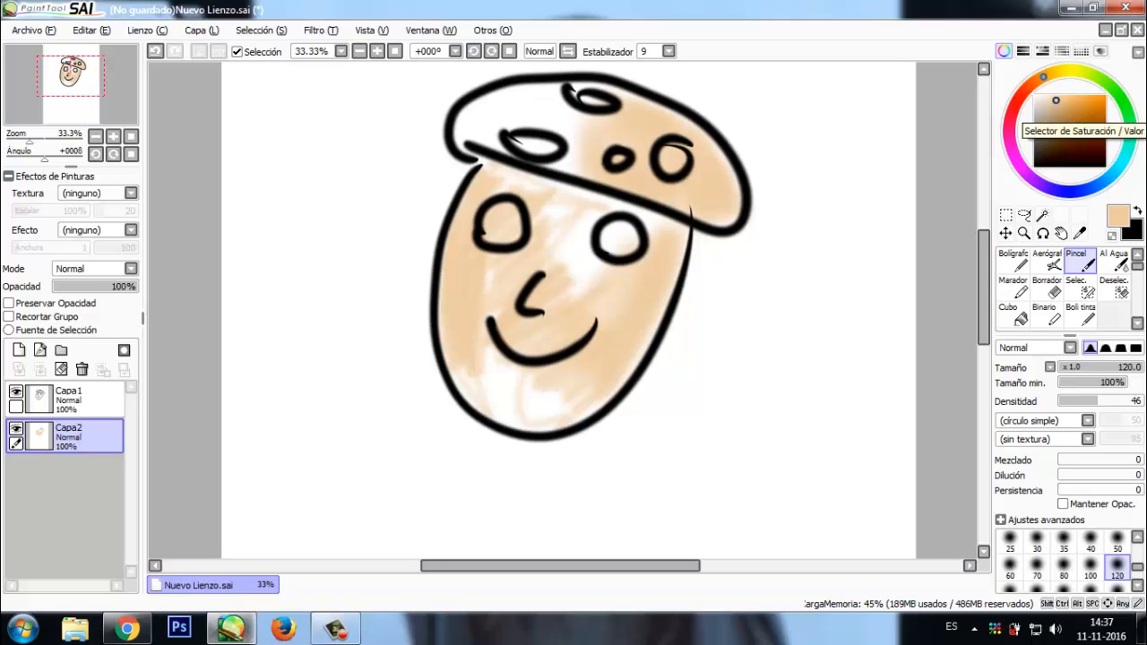
pyautogui.click(1077, 112)
pyautogui.moveTo(717, 152)
pyautogui.mouseDown()
pyautogui.moveTo(725, 218)
pyautogui.moveTo(707, 141)
pyautogui.moveTo(684, 207)
pyautogui.moveTo(664, 200)
pyautogui.moveTo(700, 145)
pyautogui.moveTo(673, 115)
pyautogui.moveTo(727, 201)
pyautogui.moveTo(695, 145)
pyautogui.moveTo(699, 176)
pyautogui.moveTo(686, 194)
pyautogui.moveTo(671, 133)
pyautogui.moveTo(710, 185)
pyautogui.moveTo(674, 200)
pyautogui.moveTo(734, 193)
pyautogui.moveTo(717, 155)
pyautogui.moveTo(717, 218)
pyautogui.moveTo(703, 167)
pyautogui.moveTo(665, 206)
pyautogui.moveTo(671, 165)
pyautogui.moveTo(631, 189)
pyautogui.moveTo(666, 194)
pyautogui.moveTo(664, 143)
pyautogui.moveTo(627, 197)
pyautogui.moveTo(662, 153)
pyautogui.moveTo(621, 186)
pyautogui.moveTo(669, 153)
pyautogui.moveTo(668, 134)
pyautogui.moveTo(652, 157)
pyautogui.moveTo(661, 124)
pyautogui.moveTo(663, 148)
pyautogui.moveTo(636, 170)
pyautogui.moveTo(662, 112)
pyautogui.moveTo(624, 177)
pyautogui.moveTo(671, 162)
pyautogui.mouseUp()
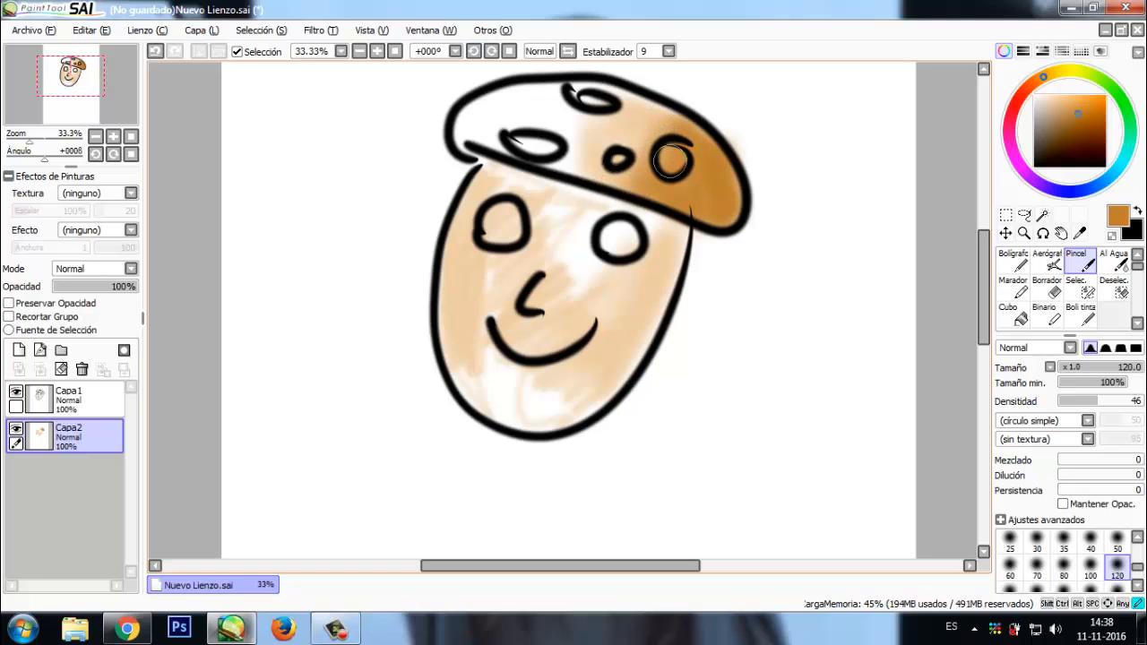
# Shade the right side of the face on Capa2 with orange-brown, following the cheek down toward the chin
pyautogui.moveTo(720, 220)
pyautogui.mouseDown()
pyautogui.moveTo(664, 191)
pyautogui.moveTo(679, 145)
pyautogui.moveTo(608, 196)
pyautogui.moveTo(643, 289)
pyautogui.moveTo(682, 268)
pyautogui.moveTo(673, 236)
pyautogui.moveTo(661, 285)
pyautogui.moveTo(628, 322)
pyautogui.moveTo(670, 246)
pyautogui.moveTo(600, 397)
pyautogui.moveTo(670, 249)
pyautogui.moveTo(655, 319)
pyautogui.moveTo(669, 268)
pyautogui.moveTo(615, 371)
pyautogui.mouseUp()
pyautogui.moveTo(657, 313)
pyautogui.mouseDown()
pyautogui.moveTo(620, 379)
pyautogui.moveTo(654, 266)
pyautogui.moveTo(603, 364)
pyautogui.moveTo(653, 263)
pyautogui.moveTo(612, 310)
pyautogui.mouseUp()
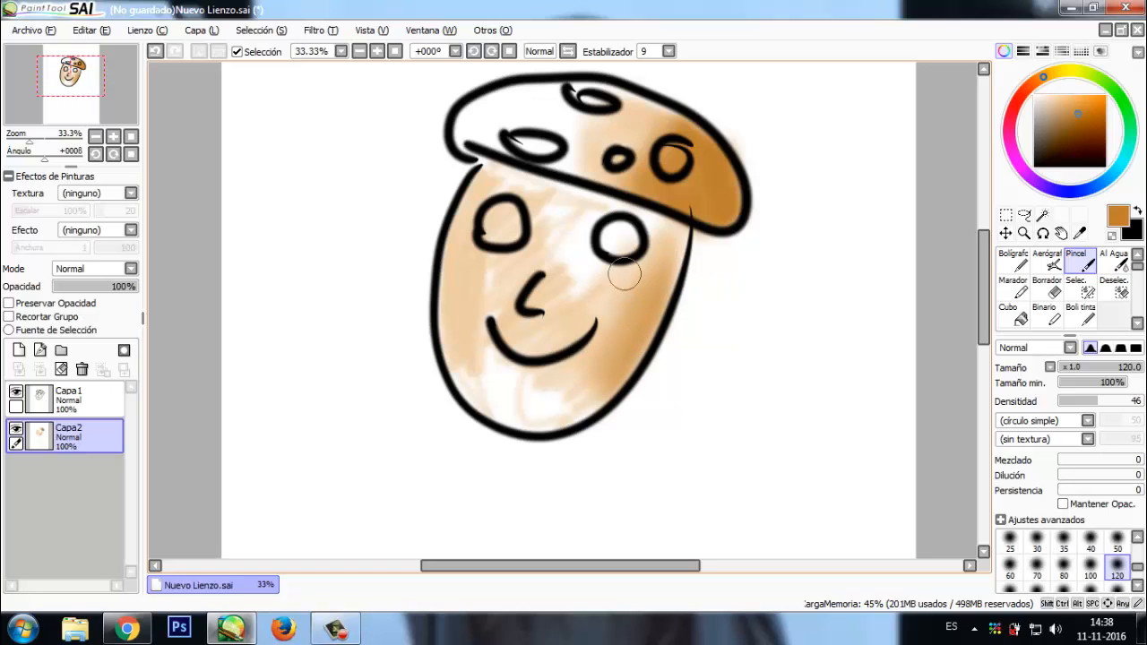
pyautogui.press('e')
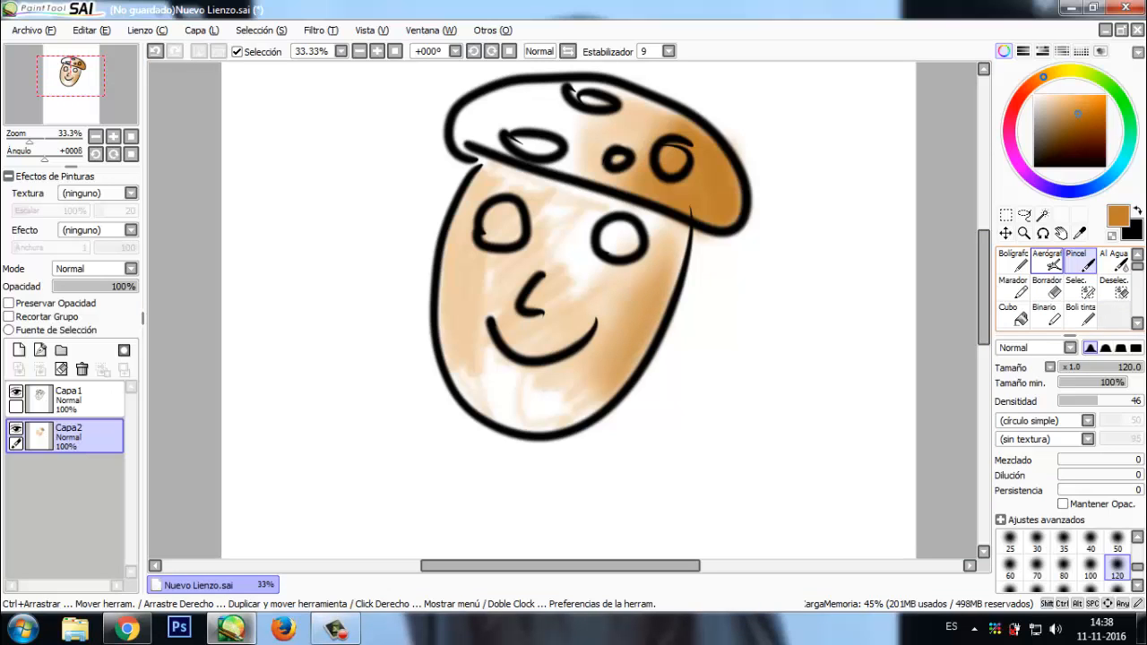
# With the airbrush (Aerógrafo) at size 350, paint an orange-brown patch to the right of the face and add mustard yellow over part of it
pyautogui.click(1047, 261)
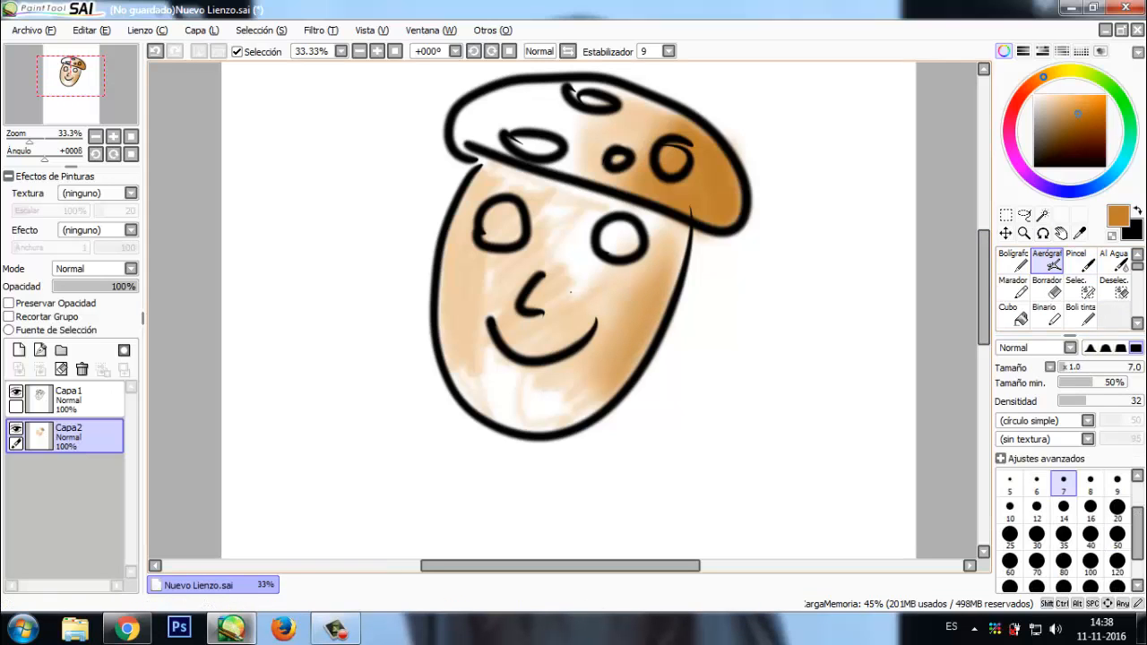
pyautogui.scroll(-2, 1063, 529)
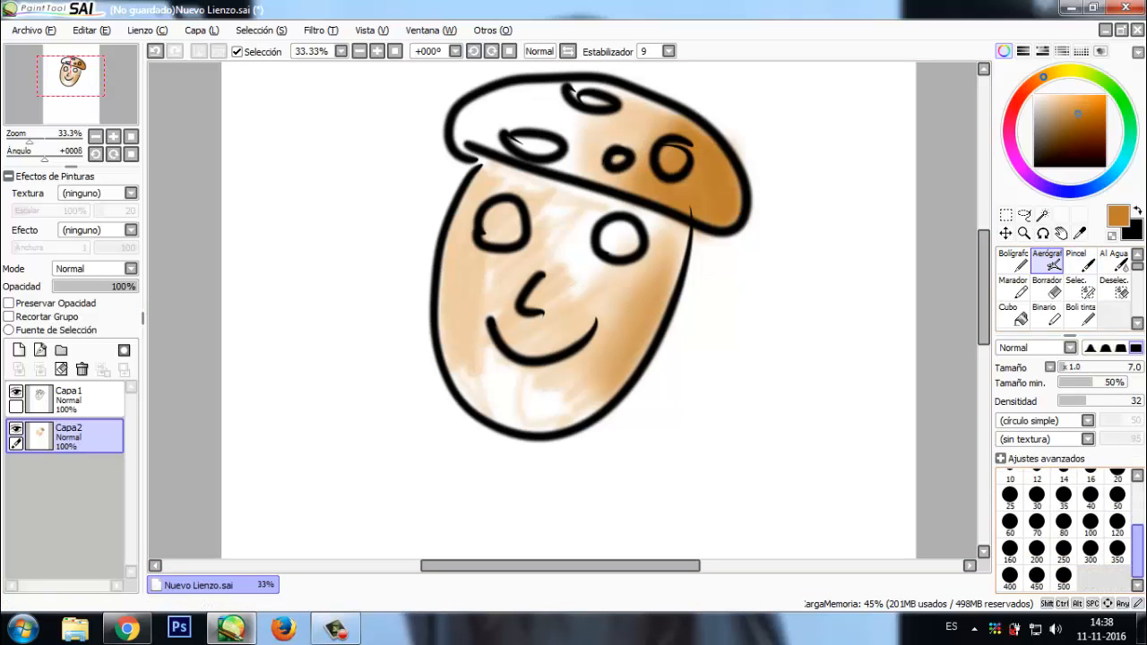
pyautogui.click(1117, 550)
pyautogui.moveTo(773, 269); pyautogui.dragTo(694, 403)
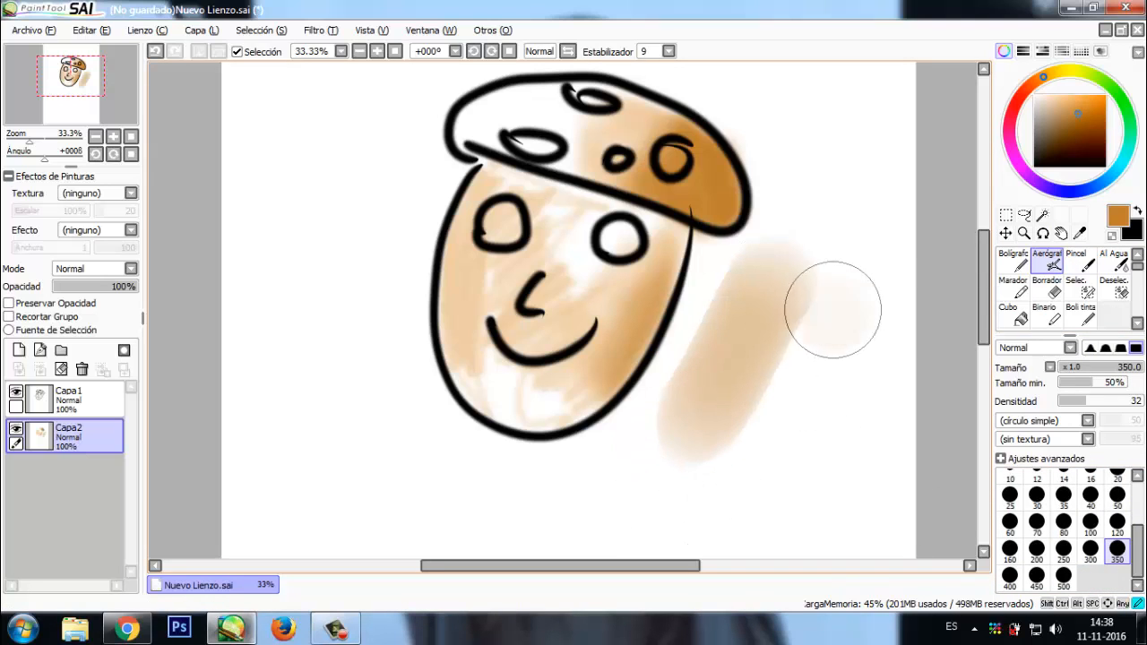
pyautogui.moveTo(829, 307)
pyautogui.mouseDown()
pyautogui.moveTo(755, 430)
pyautogui.moveTo(825, 291)
pyautogui.moveTo(723, 443)
pyautogui.mouseUp()
pyautogui.moveTo(784, 229); pyautogui.dragTo(737, 313)
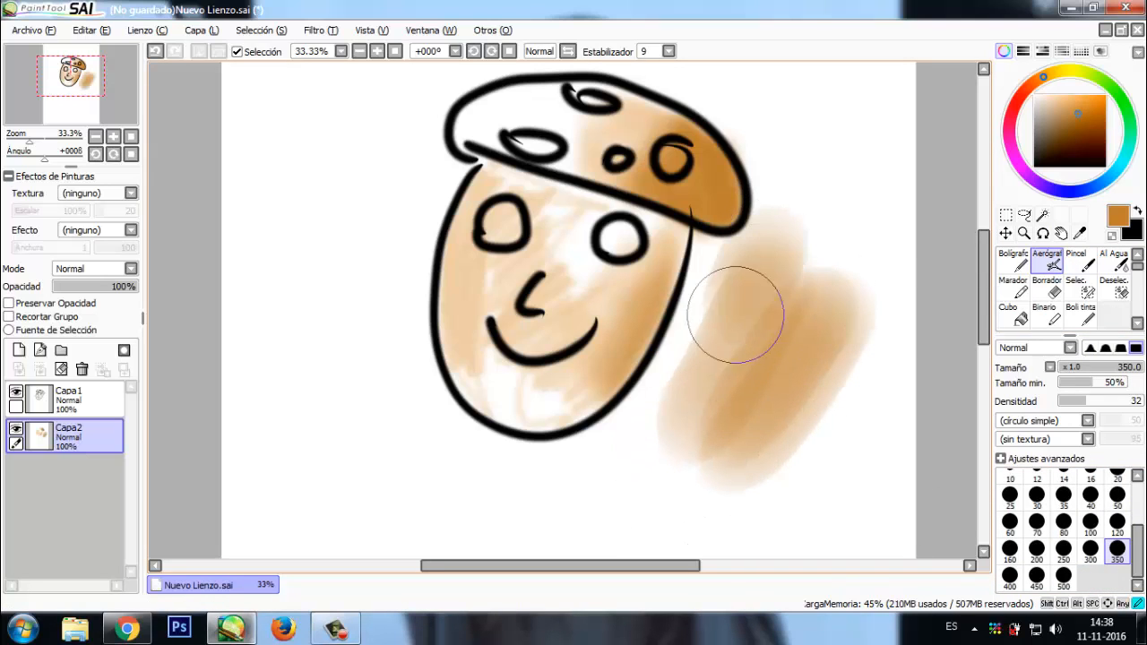
pyautogui.moveTo(845, 325); pyautogui.dragTo(735, 525)
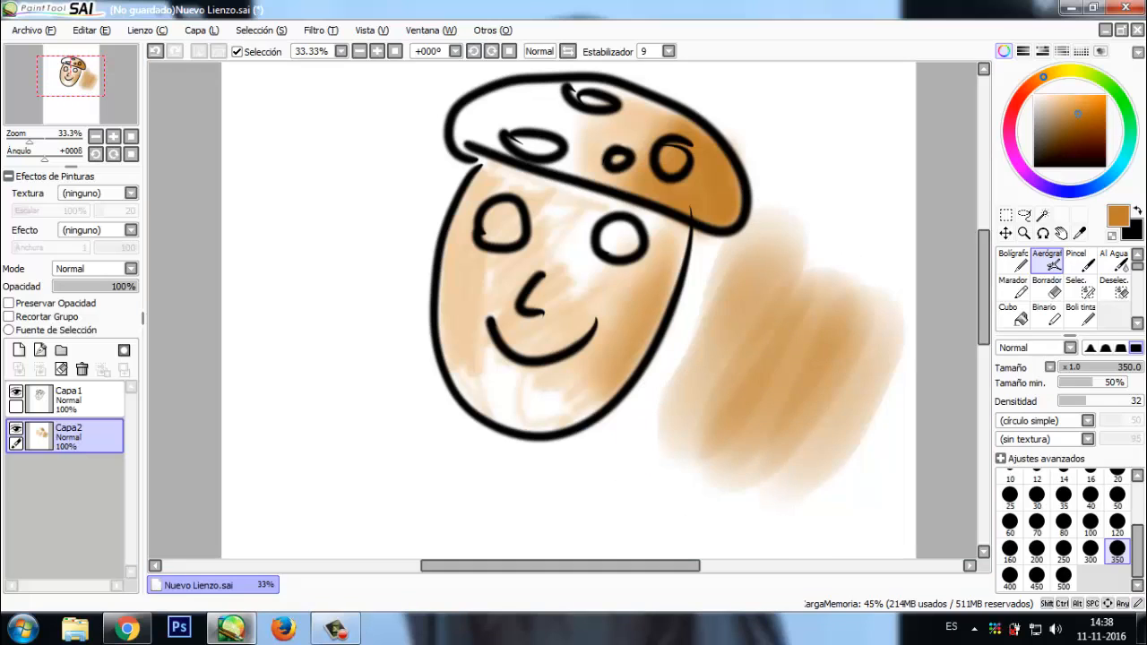
pyautogui.click(1059, 71)
pyautogui.moveTo(793, 293)
pyautogui.mouseDown()
pyautogui.moveTo(706, 439)
pyautogui.moveTo(768, 304)
pyautogui.moveTo(696, 466)
pyautogui.mouseUp()
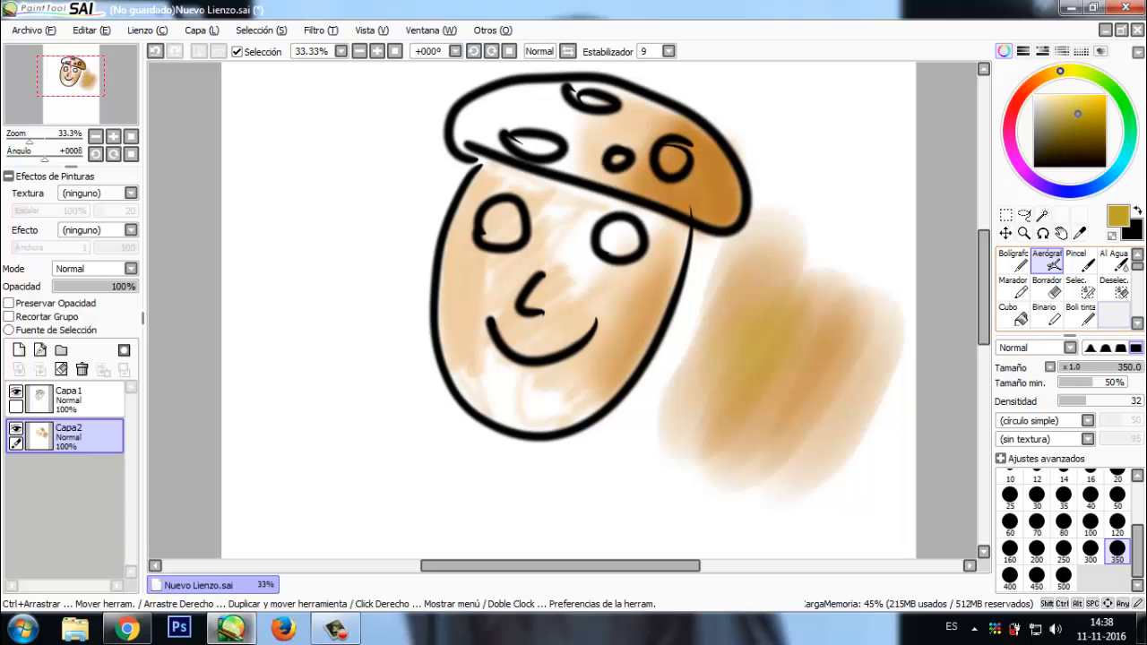
# Blend the yellow and orange-brown tones of the patch beside the face using the Al Agua brush at size 120 and a golden-brown colour
pyautogui.click(1113, 260)
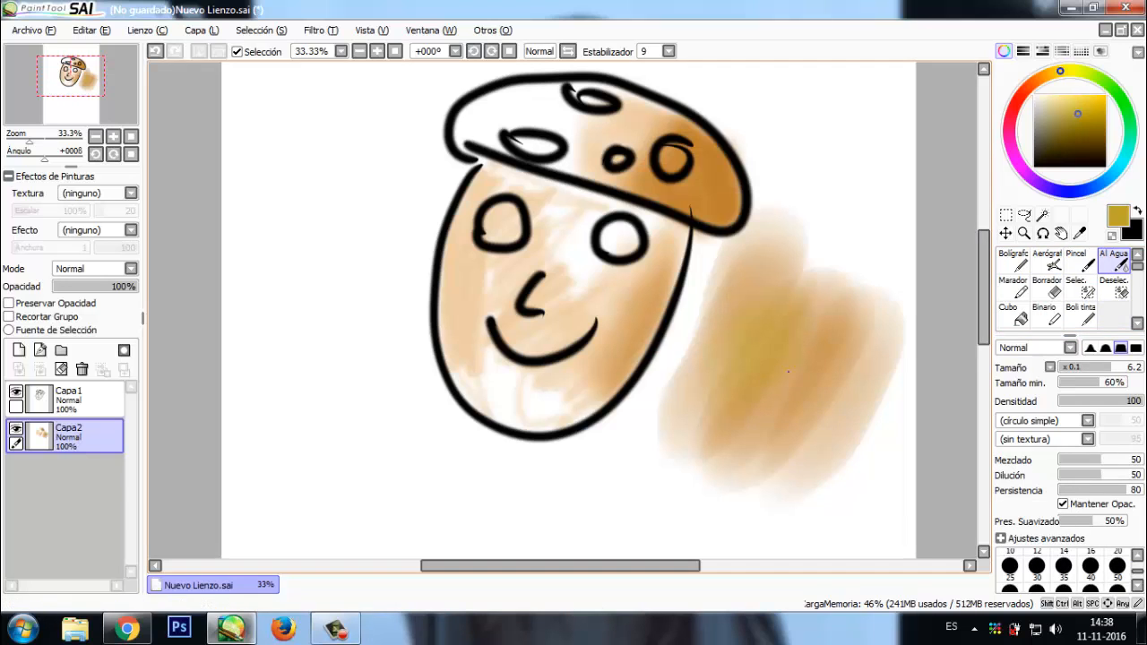
pyautogui.click(1117, 587)
pyautogui.click(1136, 585)
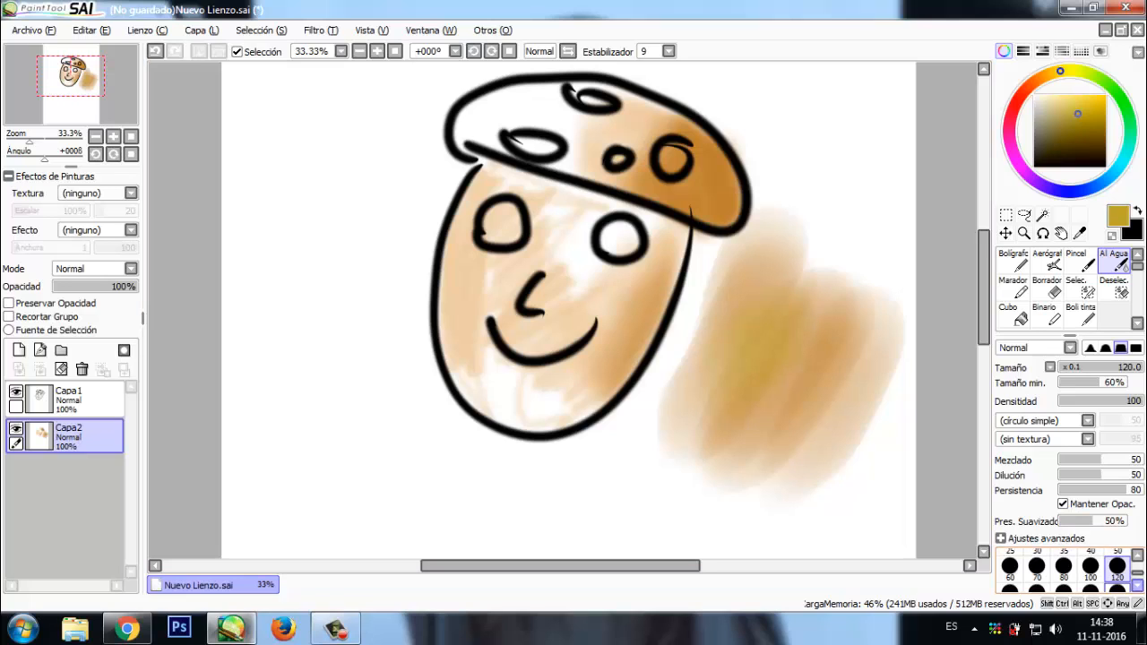
pyautogui.moveTo(736, 405)
pyautogui.mouseDown()
pyautogui.moveTo(794, 275)
pyautogui.moveTo(703, 411)
pyautogui.moveTo(778, 282)
pyautogui.moveTo(714, 390)
pyautogui.moveTo(758, 291)
pyautogui.moveTo(706, 385)
pyautogui.moveTo(762, 270)
pyautogui.moveTo(692, 402)
pyautogui.moveTo(781, 301)
pyautogui.moveTo(764, 350)
pyautogui.moveTo(801, 354)
pyautogui.moveTo(762, 418)
pyautogui.moveTo(807, 329)
pyautogui.mouseUp()
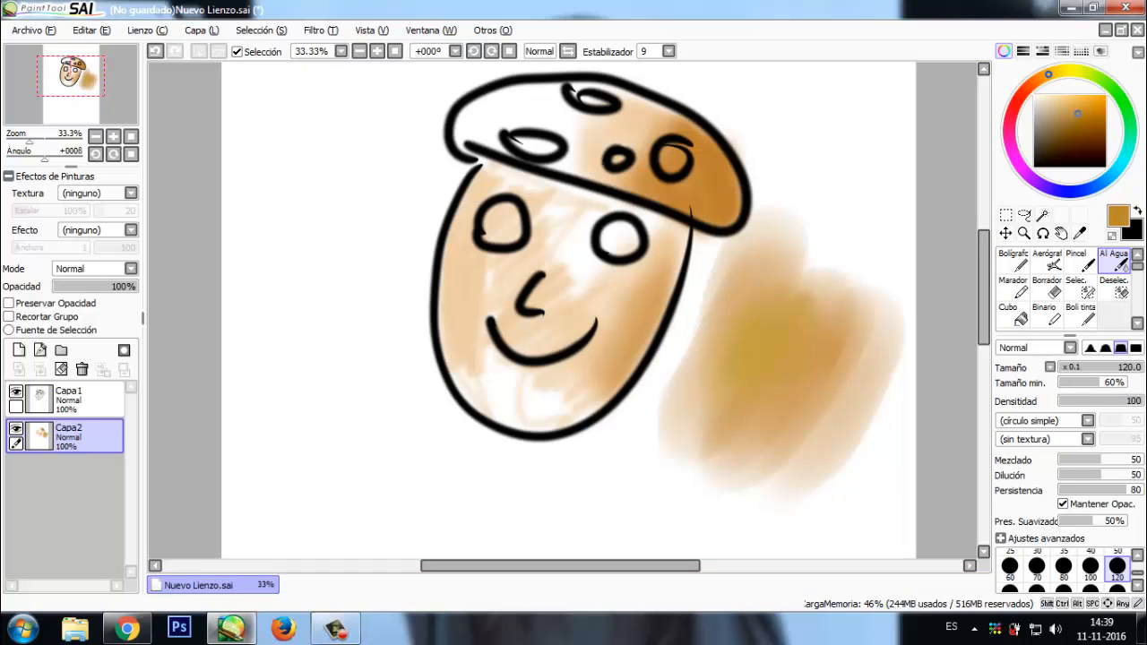
pyautogui.moveTo(889, 342)
pyautogui.mouseDown()
pyautogui.moveTo(827, 382)
pyautogui.moveTo(841, 343)
pyautogui.moveTo(774, 450)
pyautogui.moveTo(814, 345)
pyautogui.moveTo(781, 393)
pyautogui.moveTo(785, 360)
pyautogui.moveTo(825, 296)
pyautogui.moveTo(753, 438)
pyautogui.moveTo(825, 314)
pyautogui.moveTo(763, 443)
pyautogui.moveTo(796, 314)
pyautogui.mouseUp()
pyautogui.moveTo(725, 440)
pyautogui.mouseDown()
pyautogui.moveTo(823, 345)
pyautogui.moveTo(793, 437)
pyautogui.moveTo(813, 386)
pyautogui.moveTo(838, 368)
pyautogui.moveTo(803, 447)
pyautogui.moveTo(845, 416)
pyautogui.mouseUp()
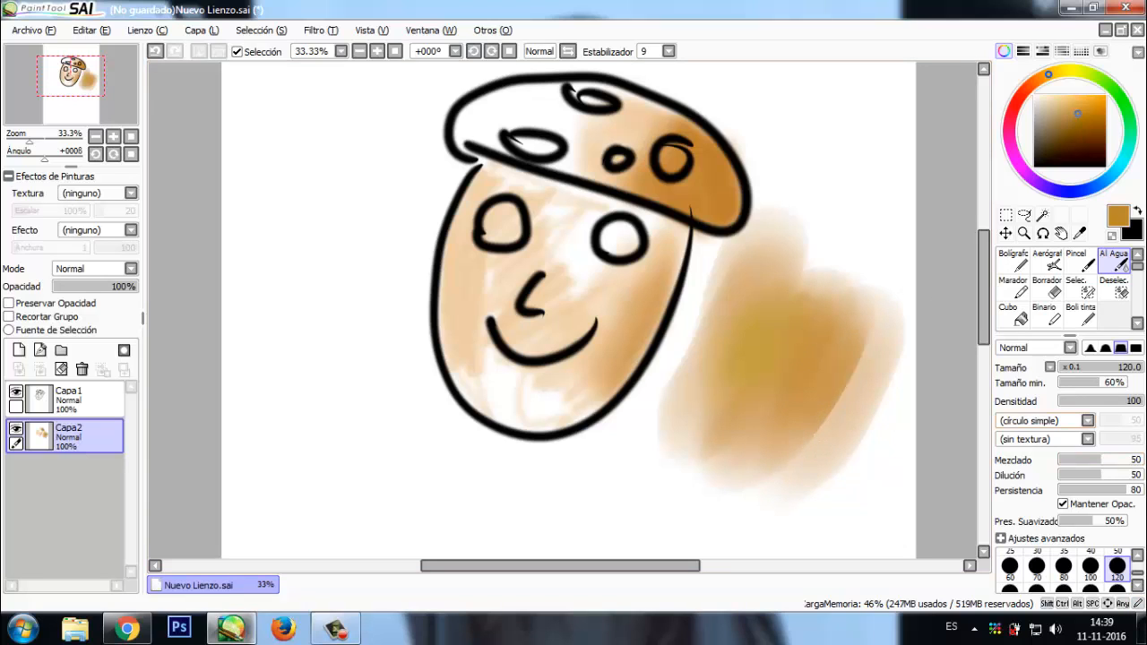
# Soften the colour transitions and stroke edges in the patch beside the face using the Desenf. blur brush at size 120
pyautogui.click(1137, 323)
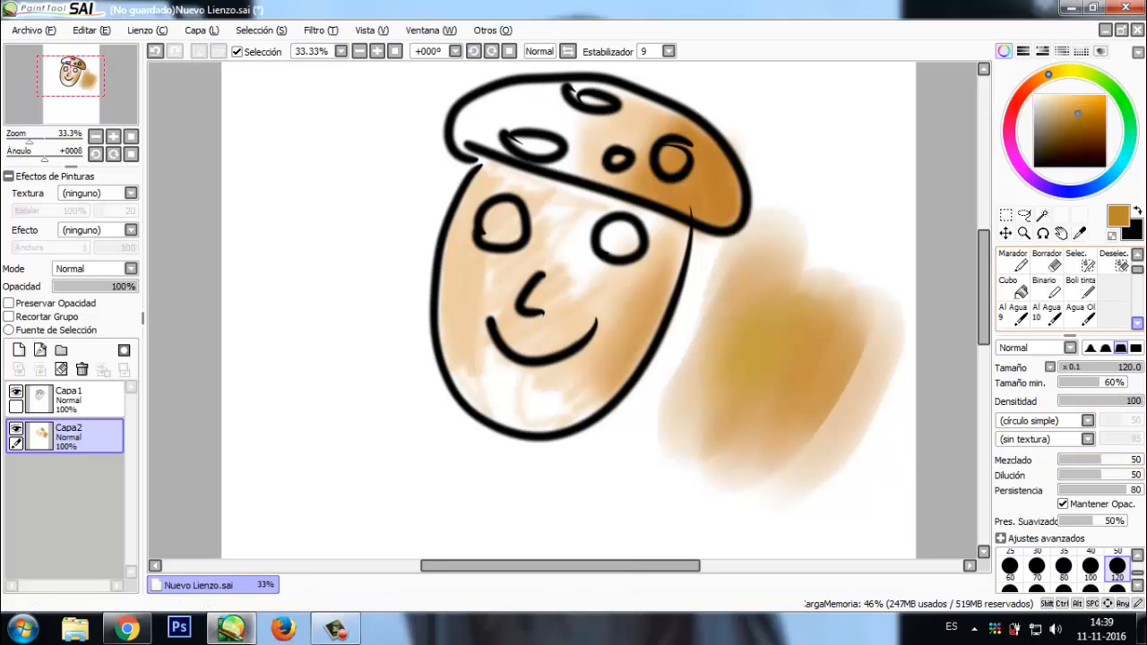
pyautogui.click(1137, 322)
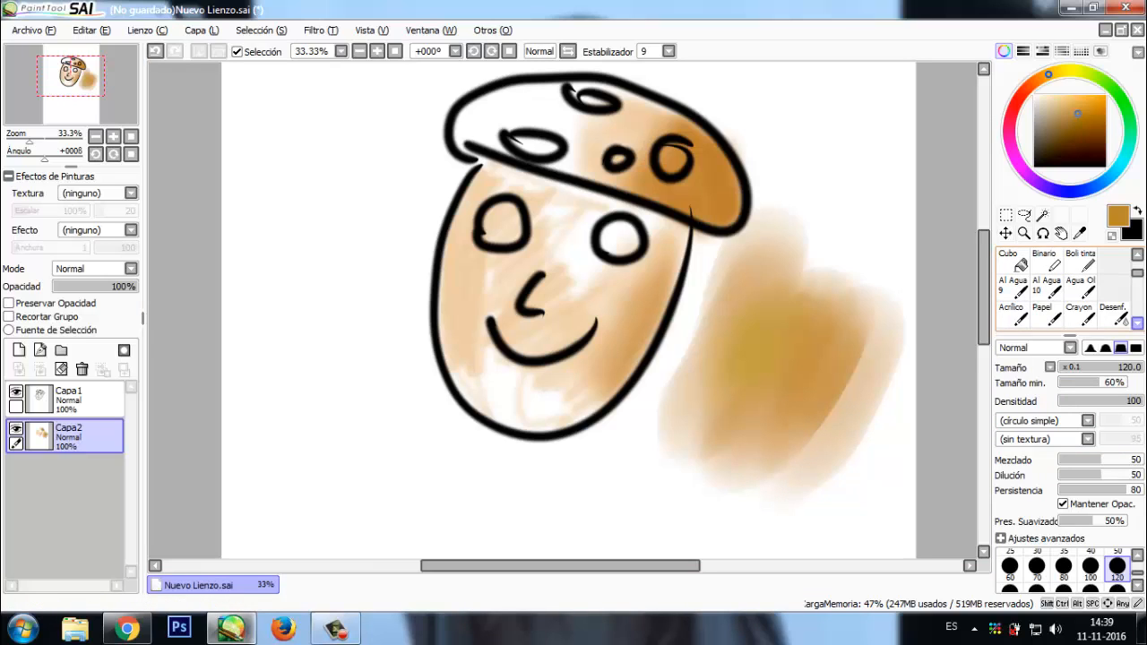
pyautogui.click(1137, 323)
pyautogui.scroll(1, 1061, 287)
pyautogui.click(1114, 313)
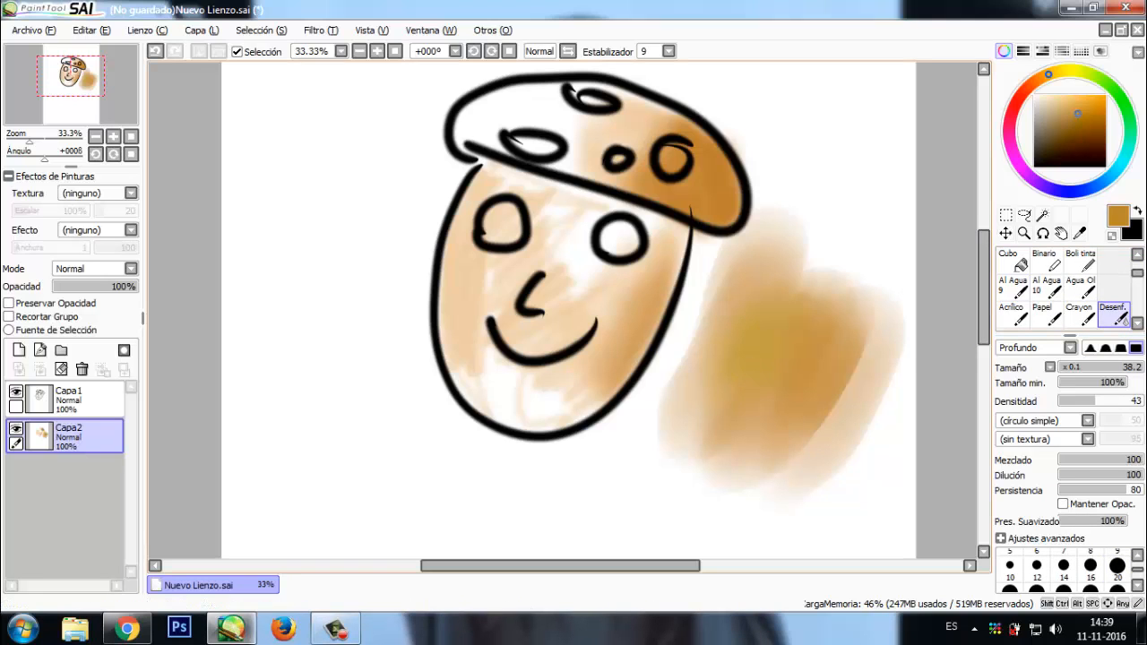
pyautogui.click(1137, 585)
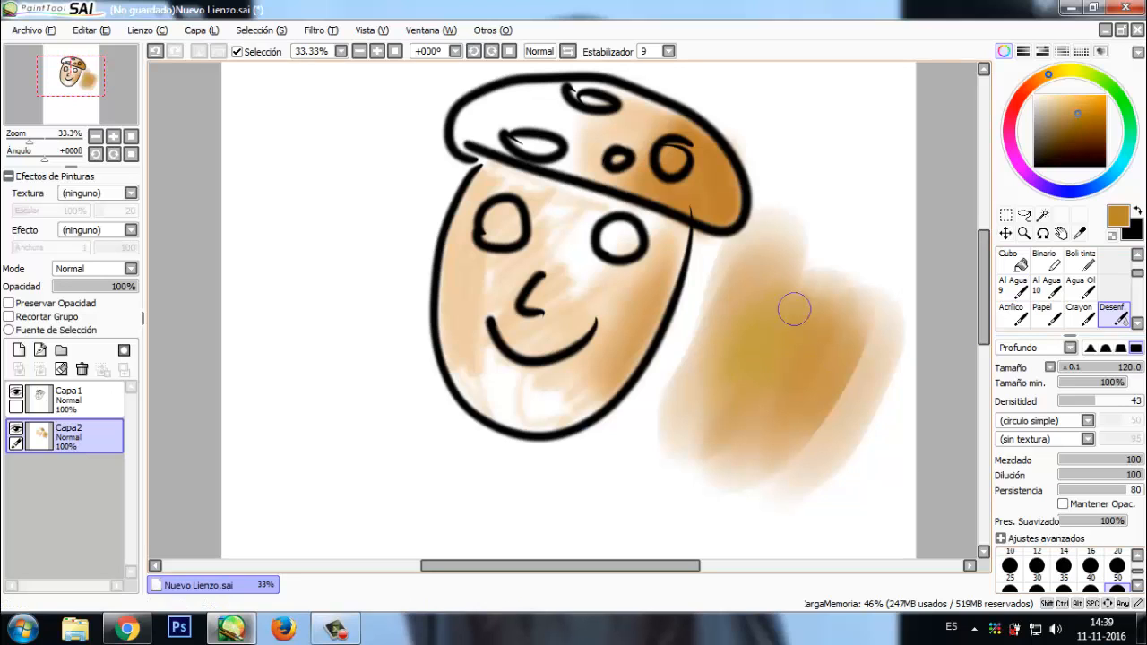
pyautogui.moveTo(731, 417); pyautogui.dragTo(771, 324)
pyautogui.moveTo(758, 278)
pyautogui.mouseDown()
pyautogui.moveTo(706, 332)
pyautogui.moveTo(722, 292)
pyautogui.moveTo(701, 302)
pyautogui.moveTo(672, 387)
pyautogui.moveTo(717, 281)
pyautogui.moveTo(743, 260)
pyautogui.moveTo(705, 356)
pyautogui.moveTo(716, 403)
pyautogui.mouseUp()
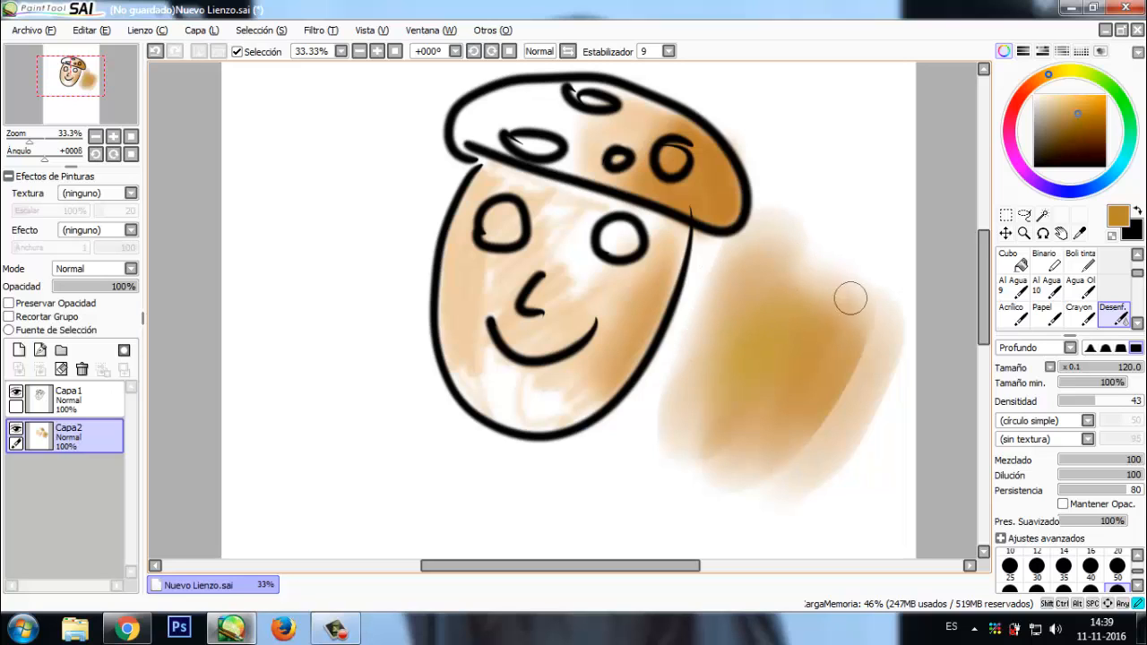
pyautogui.moveTo(820, 354)
pyautogui.mouseDown()
pyautogui.moveTo(767, 459)
pyautogui.moveTo(846, 326)
pyautogui.moveTo(828, 410)
pyautogui.moveTo(882, 302)
pyautogui.moveTo(805, 462)
pyautogui.moveTo(865, 344)
pyautogui.moveTo(807, 447)
pyautogui.moveTo(847, 360)
pyautogui.moveTo(842, 402)
pyautogui.moveTo(841, 343)
pyautogui.moveTo(769, 456)
pyautogui.moveTo(863, 310)
pyautogui.moveTo(775, 486)
pyautogui.moveTo(879, 316)
pyautogui.moveTo(799, 488)
pyautogui.moveTo(831, 339)
pyautogui.moveTo(791, 400)
pyautogui.moveTo(792, 367)
pyautogui.moveTo(734, 459)
pyautogui.moveTo(815, 330)
pyautogui.moveTo(725, 443)
pyautogui.moveTo(755, 415)
pyautogui.moveTo(790, 286)
pyautogui.moveTo(718, 362)
pyautogui.moveTo(789, 275)
pyautogui.moveTo(704, 456)
pyautogui.moveTo(715, 400)
pyautogui.moveTo(757, 428)
pyautogui.moveTo(757, 454)
pyautogui.moveTo(788, 447)
pyautogui.moveTo(752, 399)
pyautogui.moveTo(724, 387)
pyautogui.moveTo(710, 409)
pyautogui.moveTo(731, 460)
pyautogui.mouseUp()
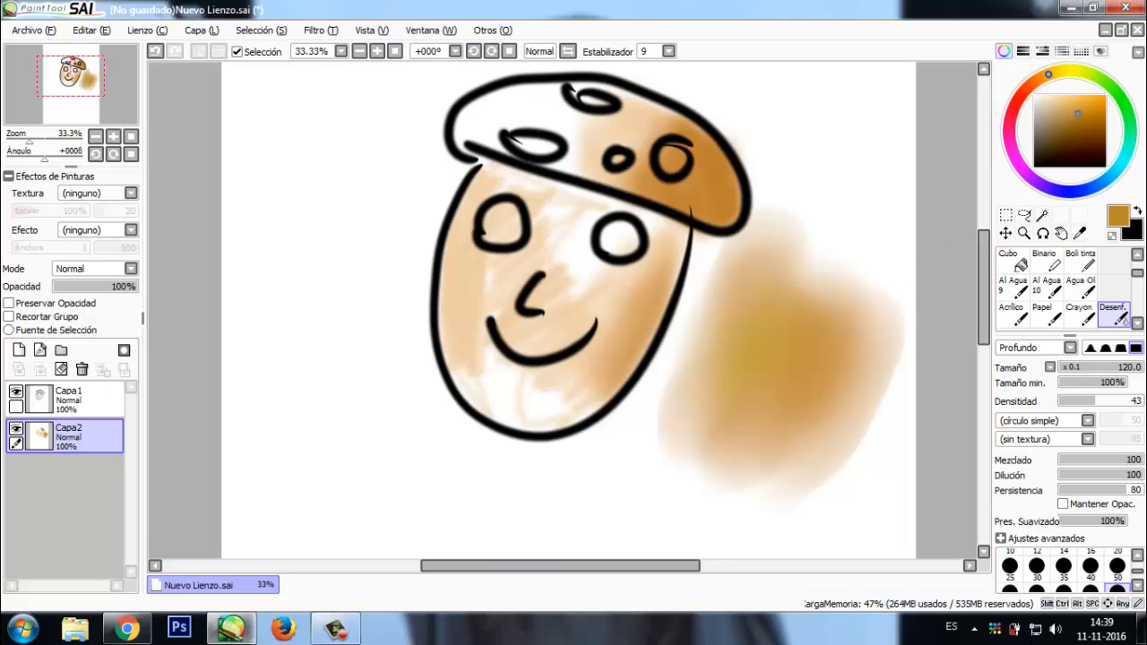
pyautogui.scroll(2, 1066, 287)
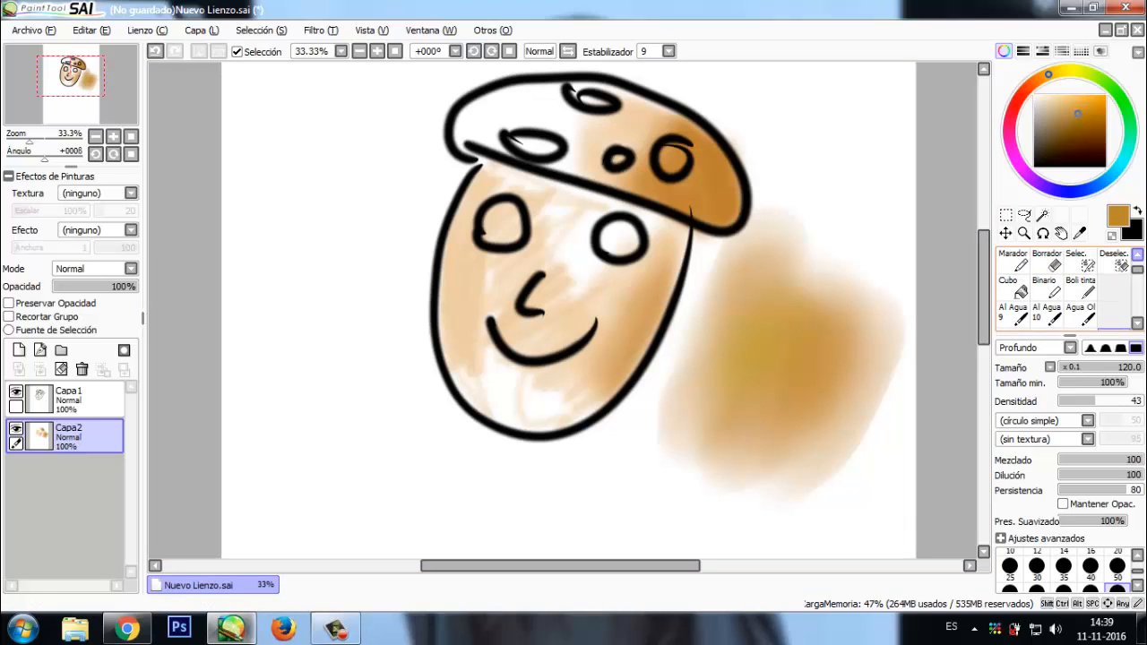